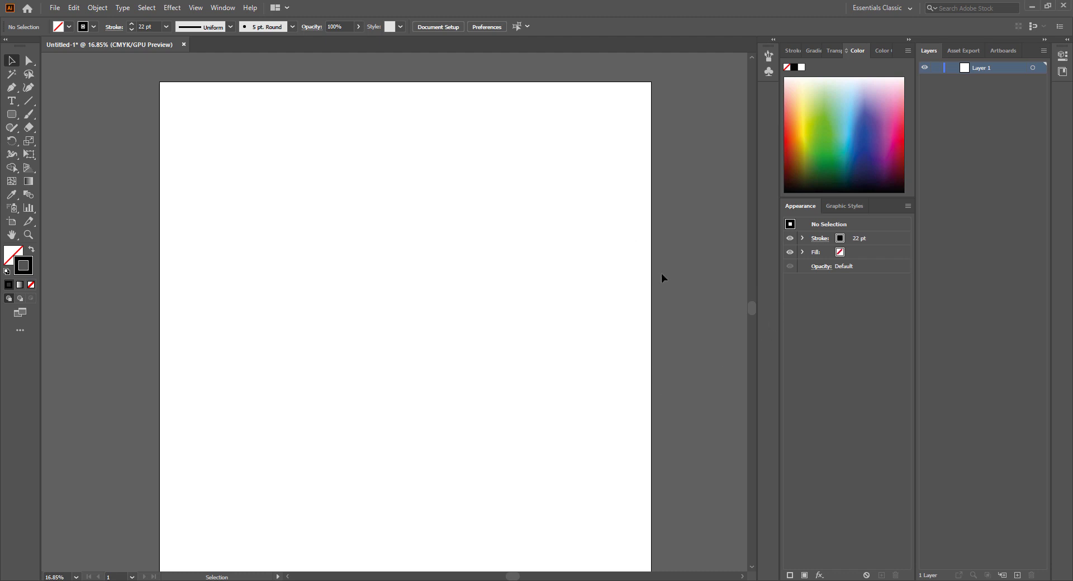
# - Draw a rounded rectangle about 991 × 1259 px near the artboard's middle and unlink its width and height proportions
pyautogui.scroll(-1, 662, 278)
pyautogui.scroll(1, 662, 278)
pyautogui.scroll(-1, 662, 278)
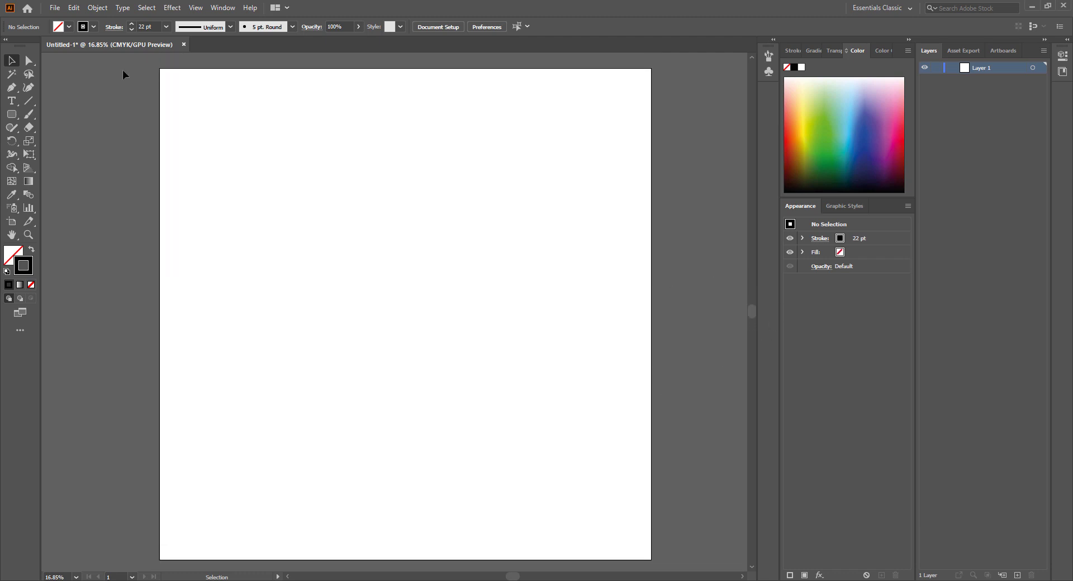
pyautogui.click(11, 114)
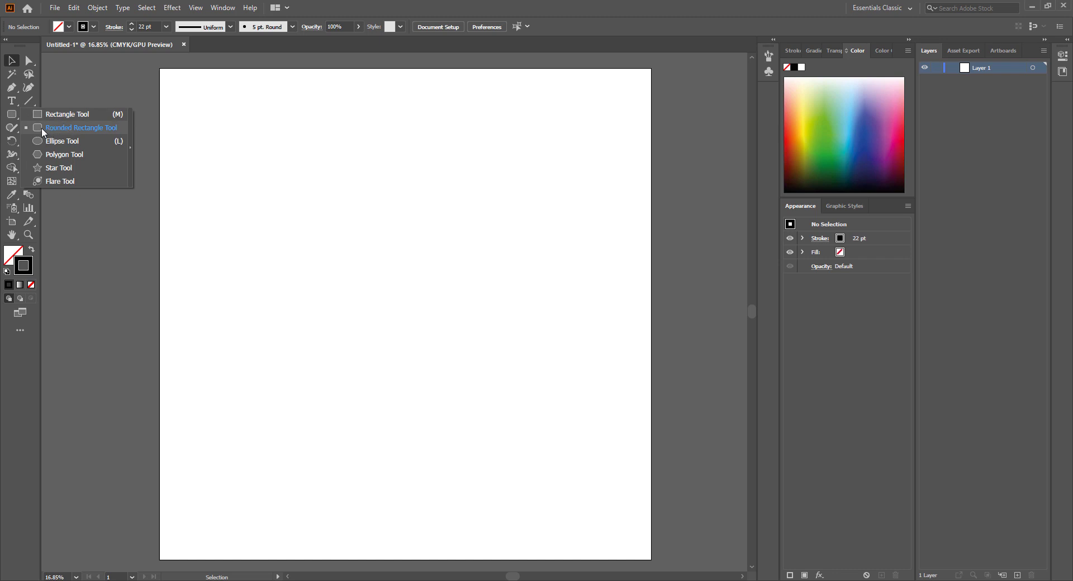
pyautogui.click(41, 128)
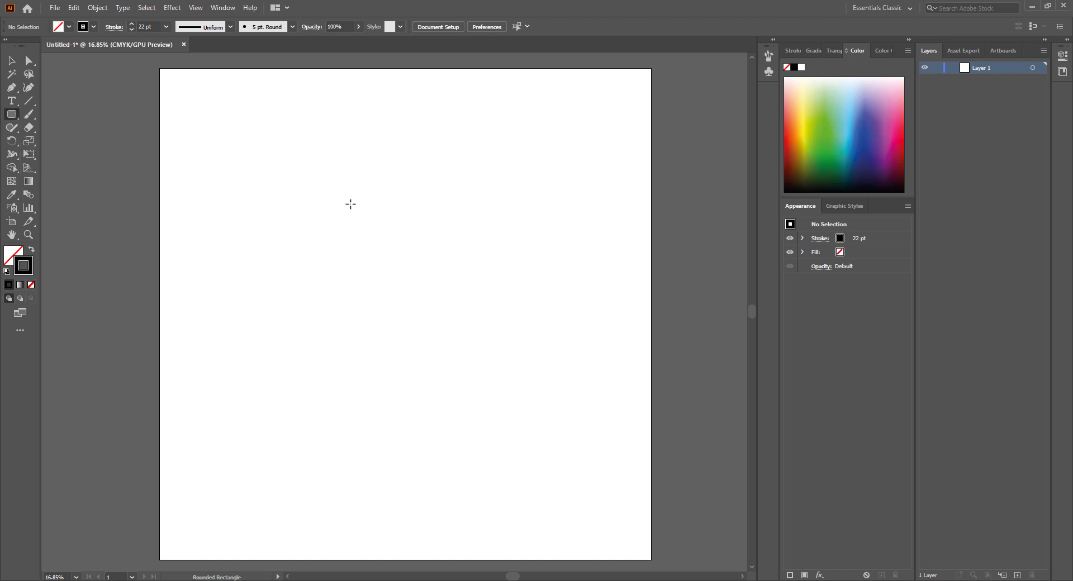
pyautogui.moveTo(346, 198); pyautogui.dragTo(470, 354)
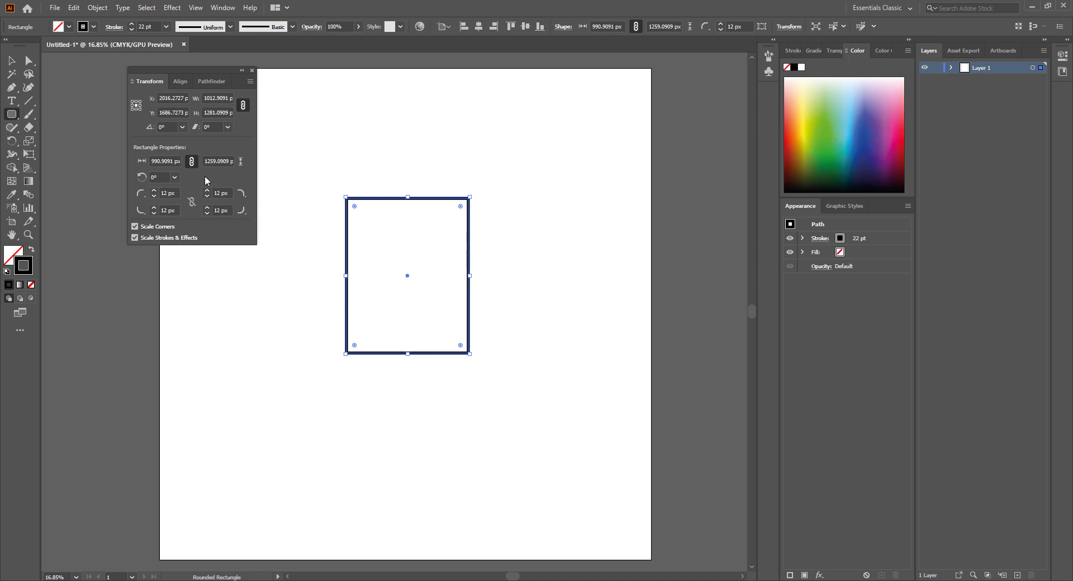
pyautogui.click(167, 193)
pyautogui.click(193, 163)
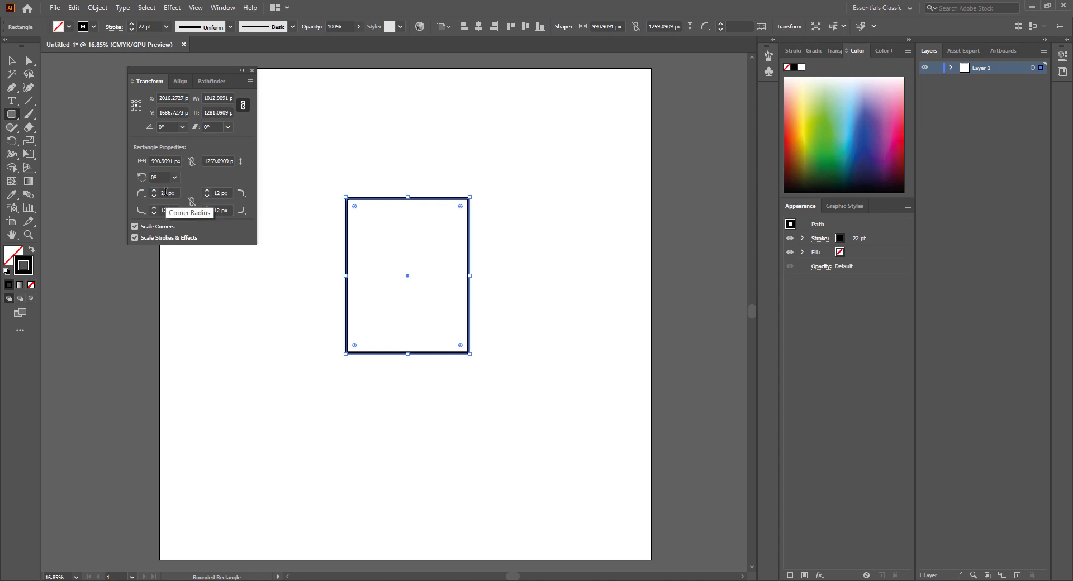
pyautogui.click(252, 71)
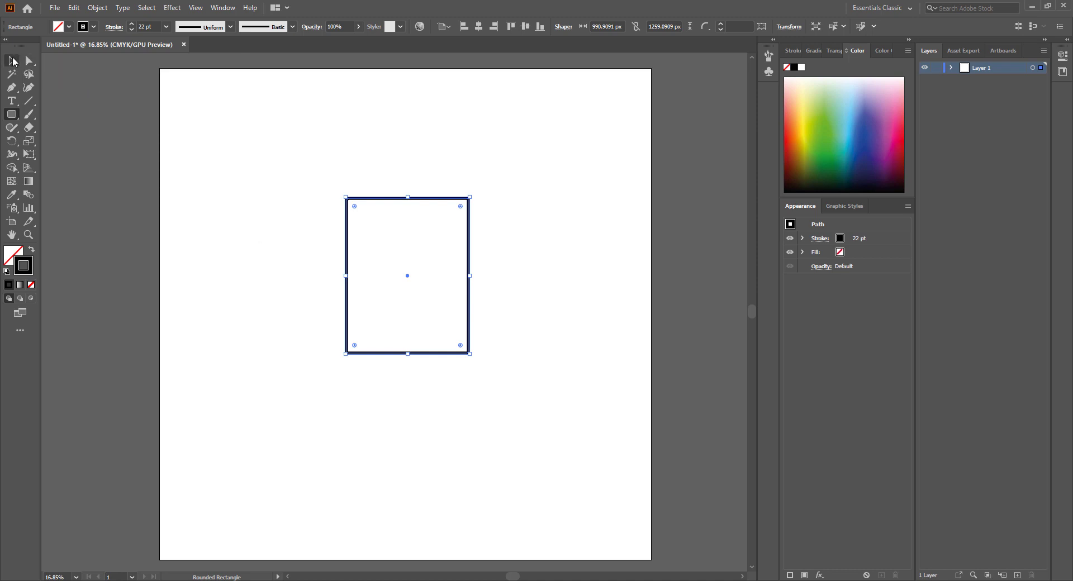
# - Round the rectangle's two upper corners into wide curves using their live corner handles
pyautogui.click(12, 60)
pyautogui.click(86, 67)
pyautogui.click(28, 62)
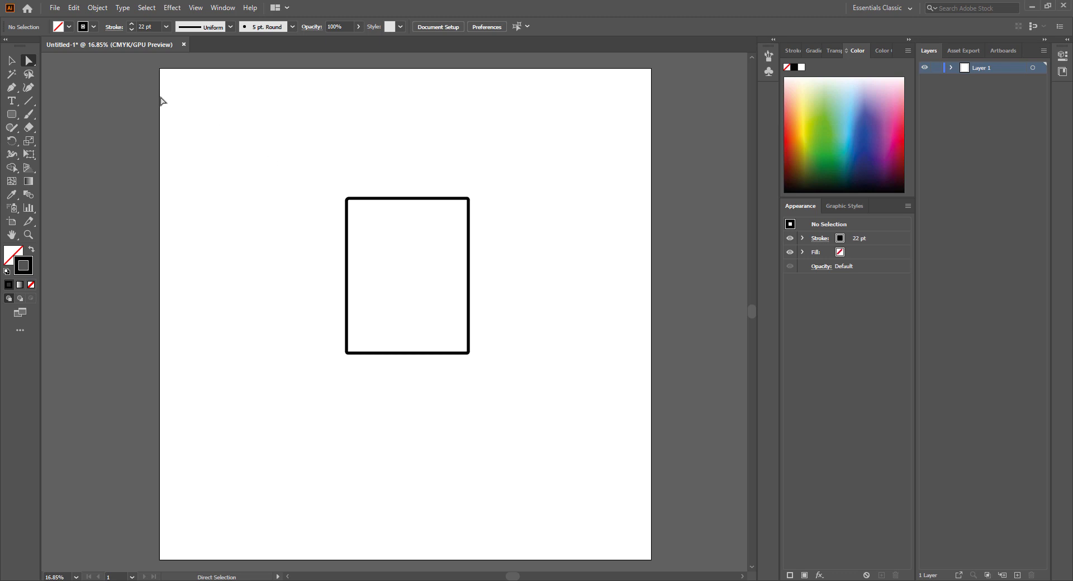
pyautogui.click(31, 64)
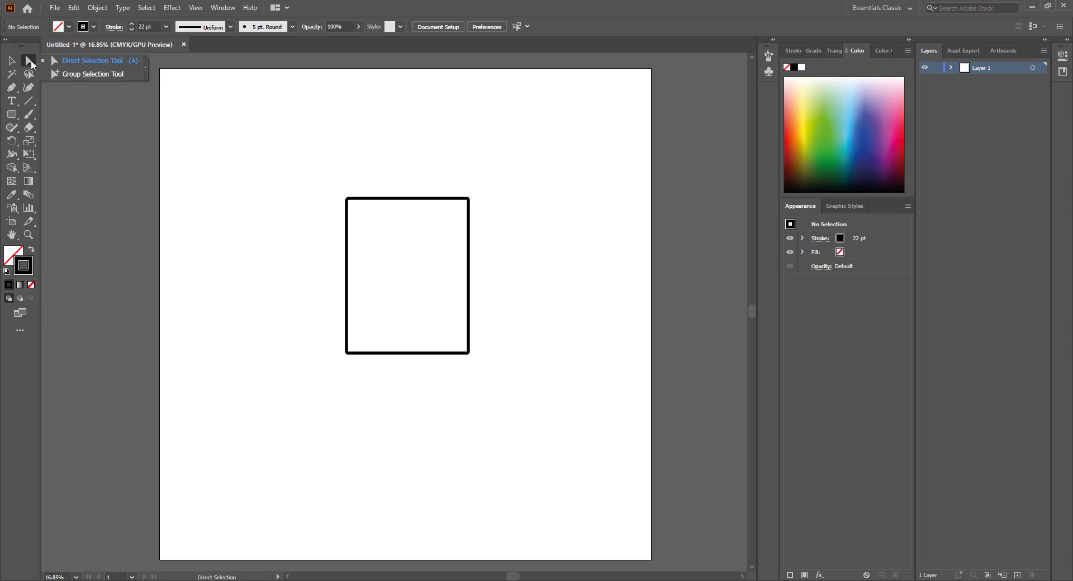
pyautogui.click(69, 62)
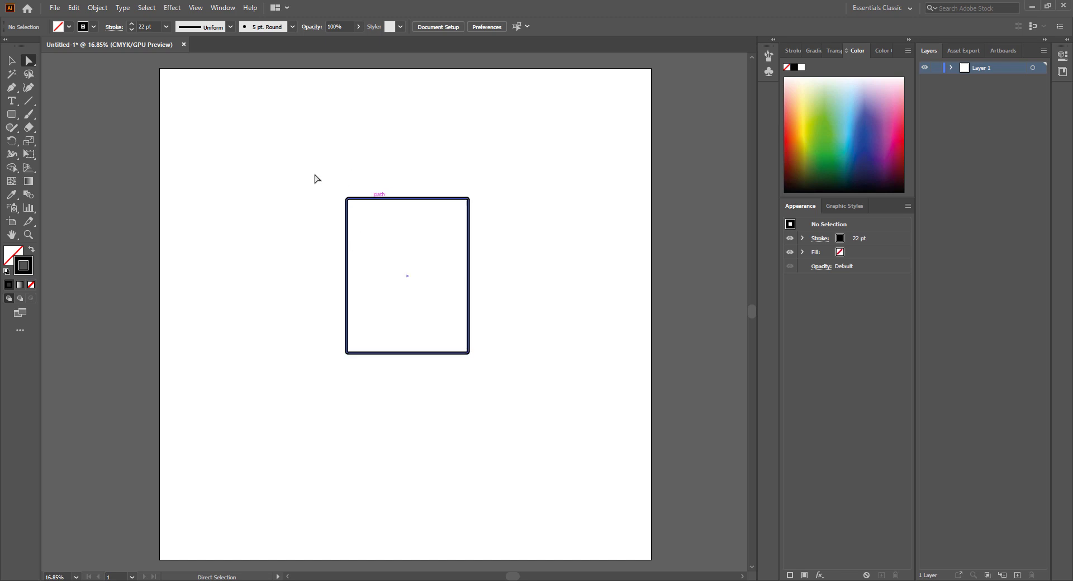
pyautogui.moveTo(295, 165); pyautogui.dragTo(512, 224)
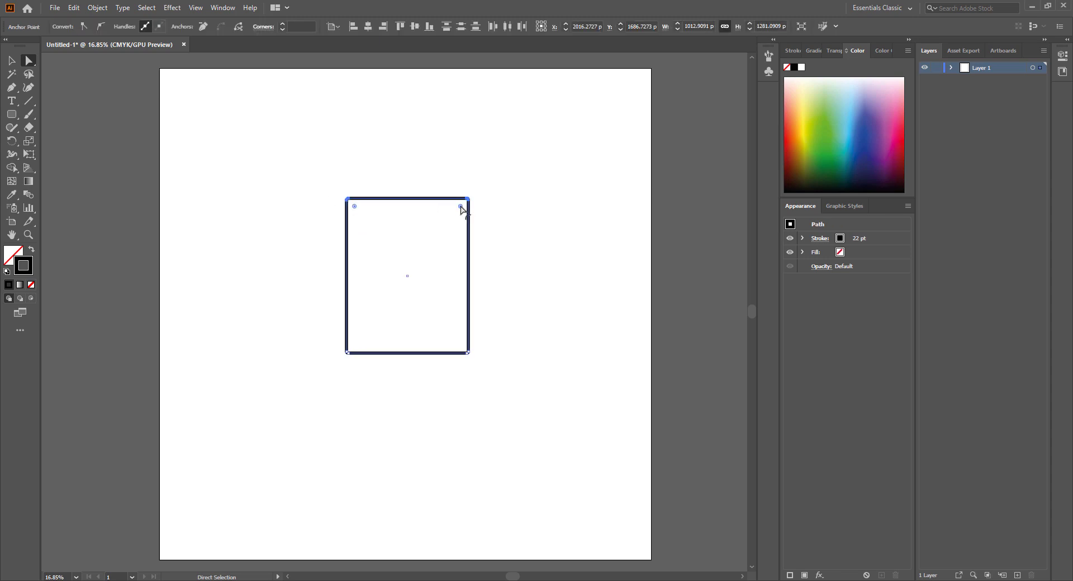
pyautogui.moveTo(462, 206); pyautogui.dragTo(439, 227)
pyautogui.click(274, 140)
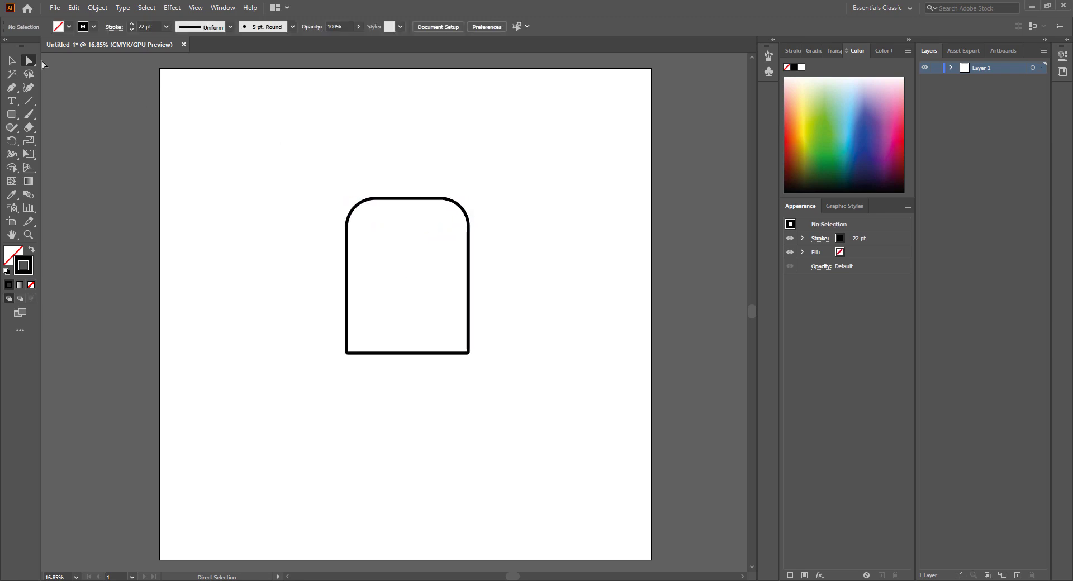
# - Round the rectangle's two lower corners to roughly match the upper ones
pyautogui.moveTo(295, 342); pyautogui.dragTo(562, 386)
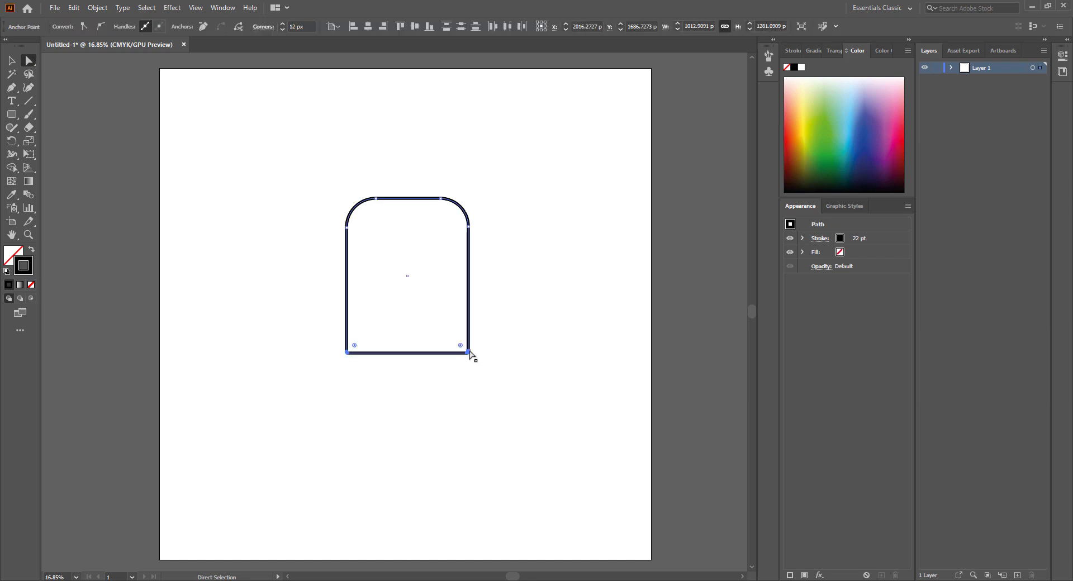
pyautogui.moveTo(460, 348)
pyautogui.mouseDown()
pyautogui.moveTo(433, 318)
pyautogui.moveTo(449, 330)
pyautogui.mouseUp()
pyautogui.click(594, 339)
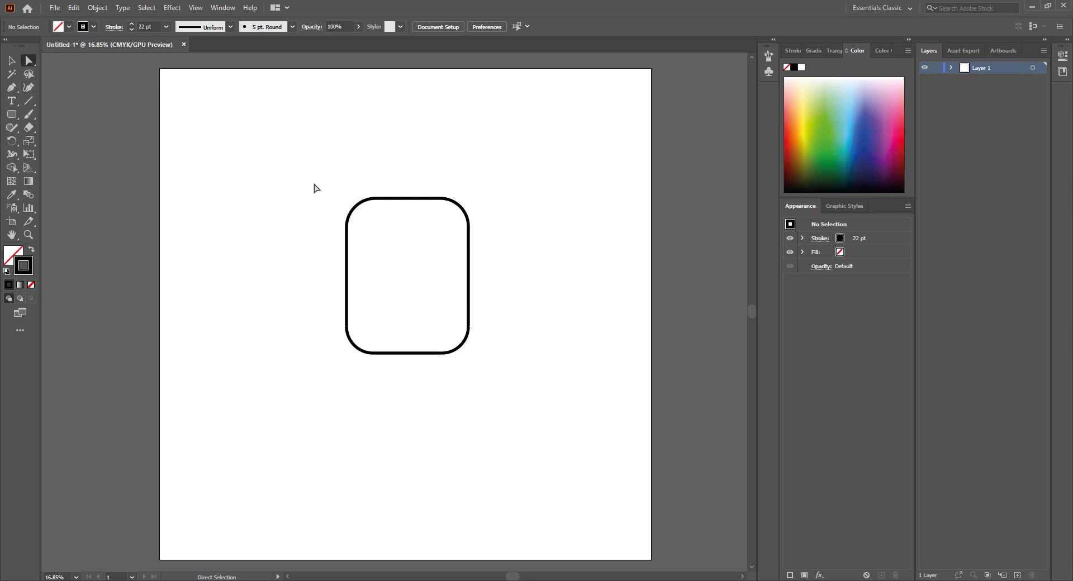
# - Increase the rounding of the two upper corners to the maximum so they meet in a semicircular arch
pyautogui.moveTo(299, 172); pyautogui.dragTo(549, 249)
pyautogui.moveTo(441, 226); pyautogui.dragTo(410, 251)
pyautogui.click(507, 235)
pyautogui.moveTo(312, 184); pyautogui.dragTo(481, 251)
pyautogui.moveTo(412, 256); pyautogui.dragTo(408, 262)
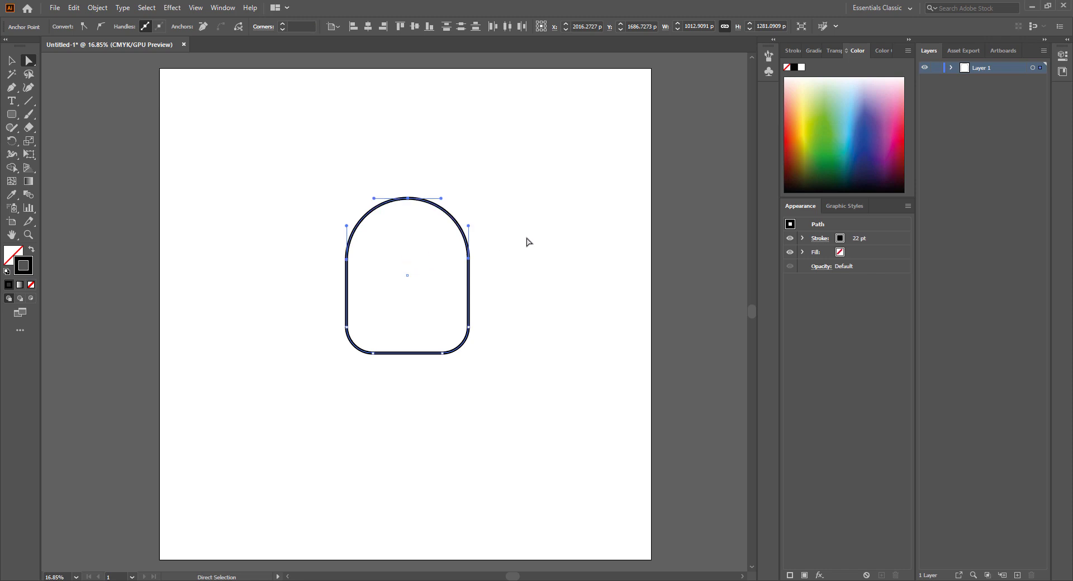
pyautogui.click(528, 240)
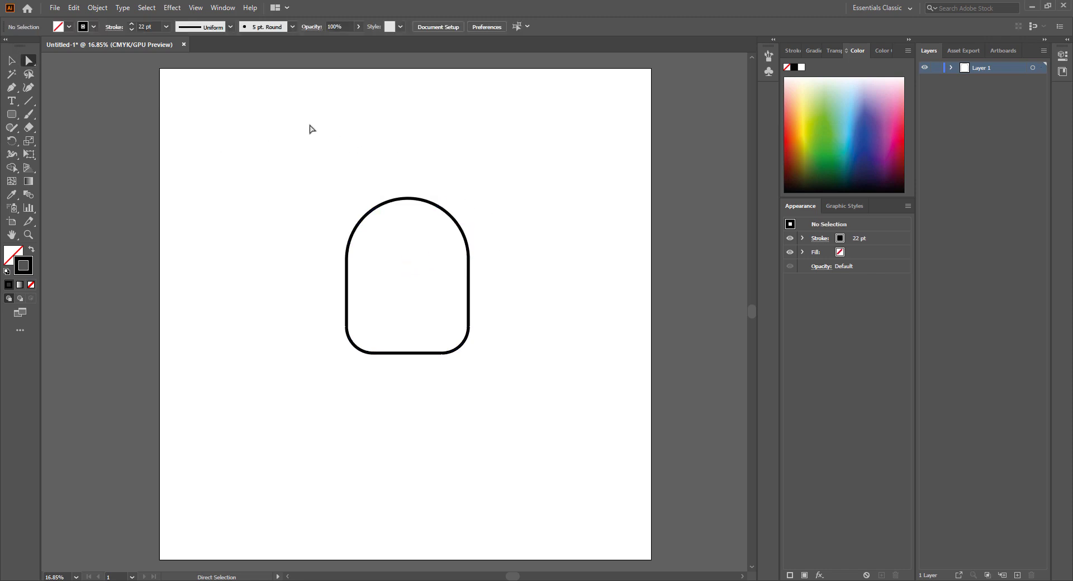
# - Select the anchor points of the shape's upper arch for direct editing
pyautogui.moveTo(339, 149); pyautogui.dragTo(532, 309)
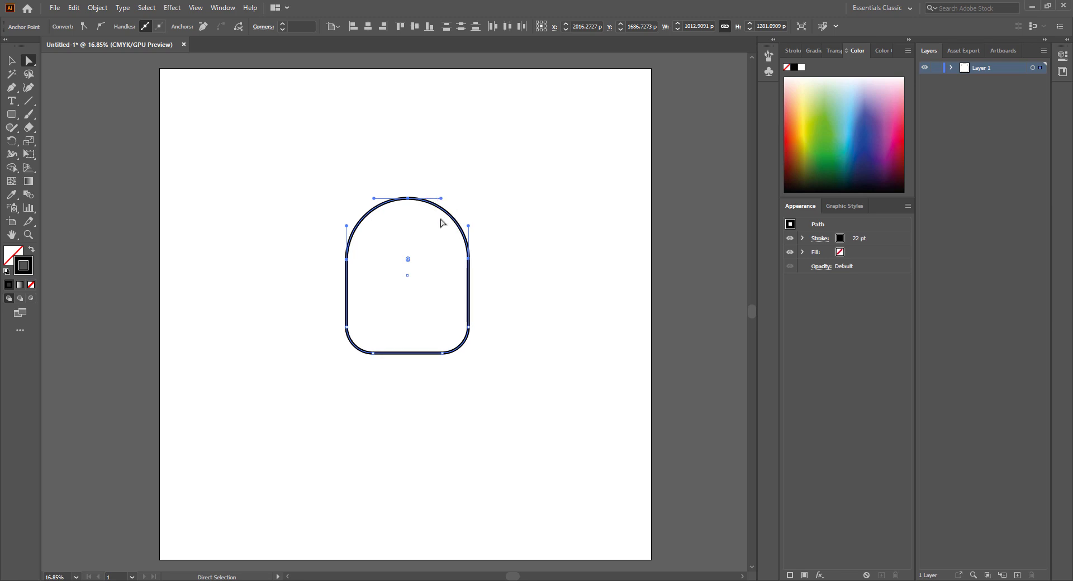
pyautogui.hotkey('ctrl', '=')
pyautogui.hotkey('ctrl', '=')
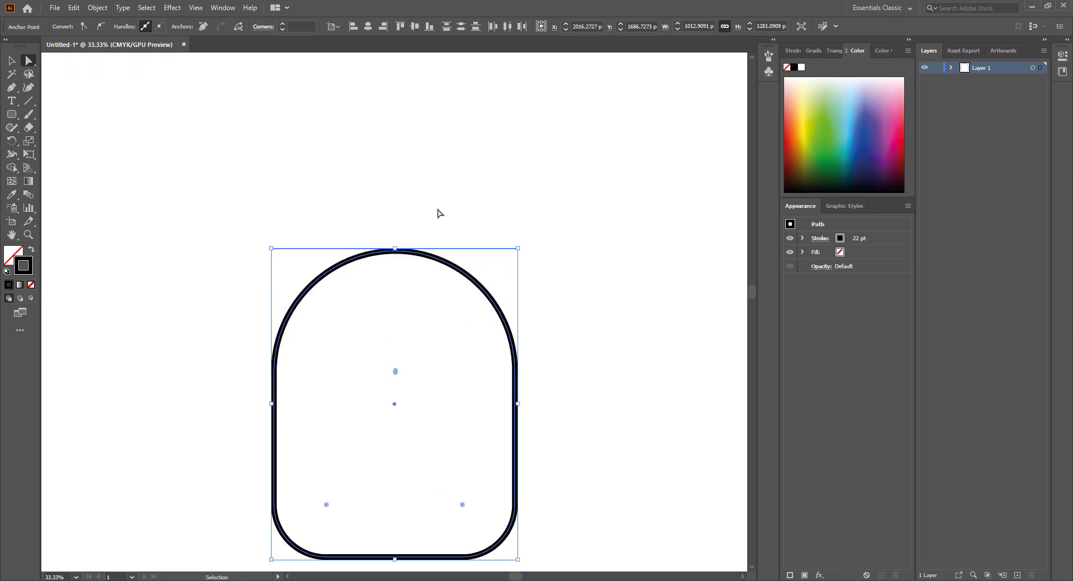
pyautogui.moveTo(398, 253); pyautogui.dragTo(396, 254)
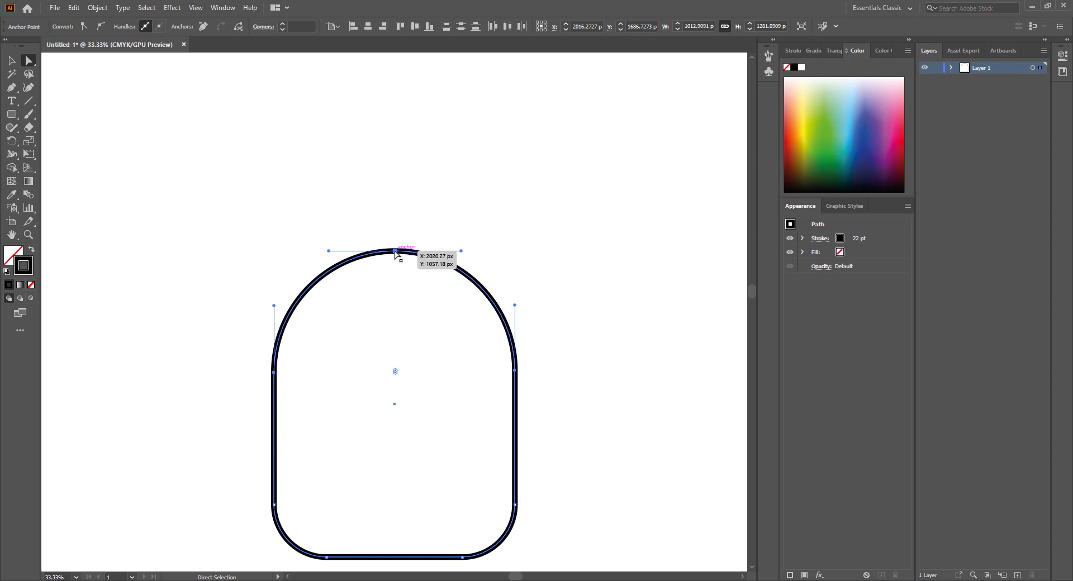
pyautogui.moveTo(395, 254); pyautogui.dragTo(394, 255)
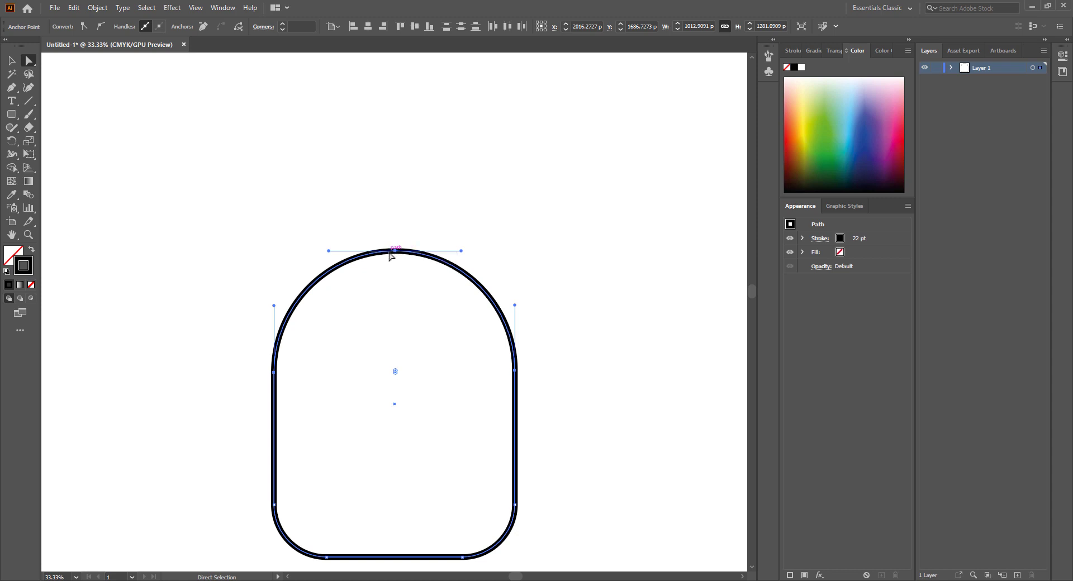
# - Try to add an anchor point at the top centre of the arch
pyautogui.moveTo(11, 87); pyautogui.dragTo(43, 103)
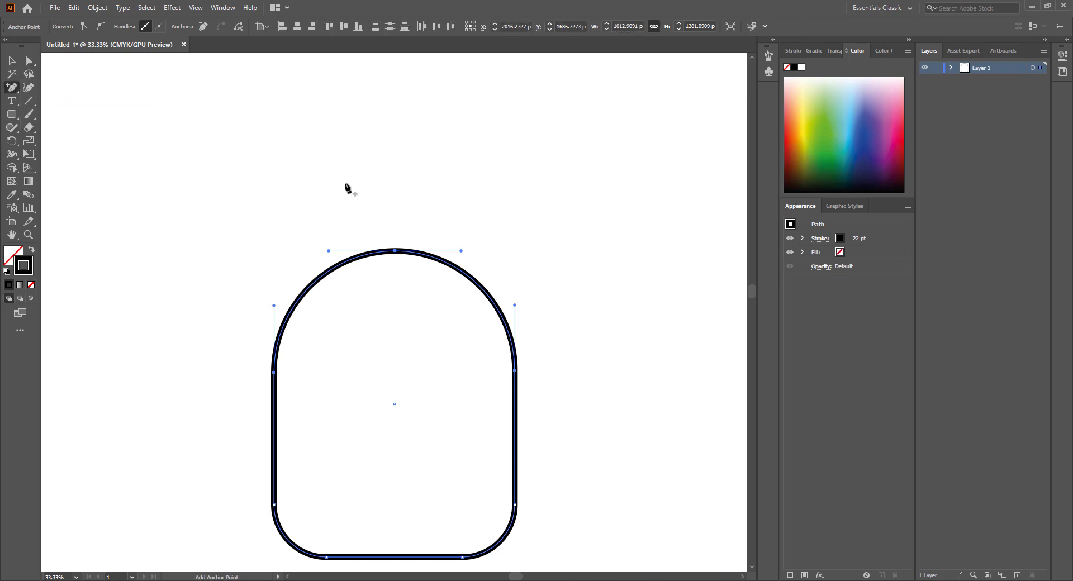
pyautogui.click(395, 254)
pyautogui.click(615, 312)
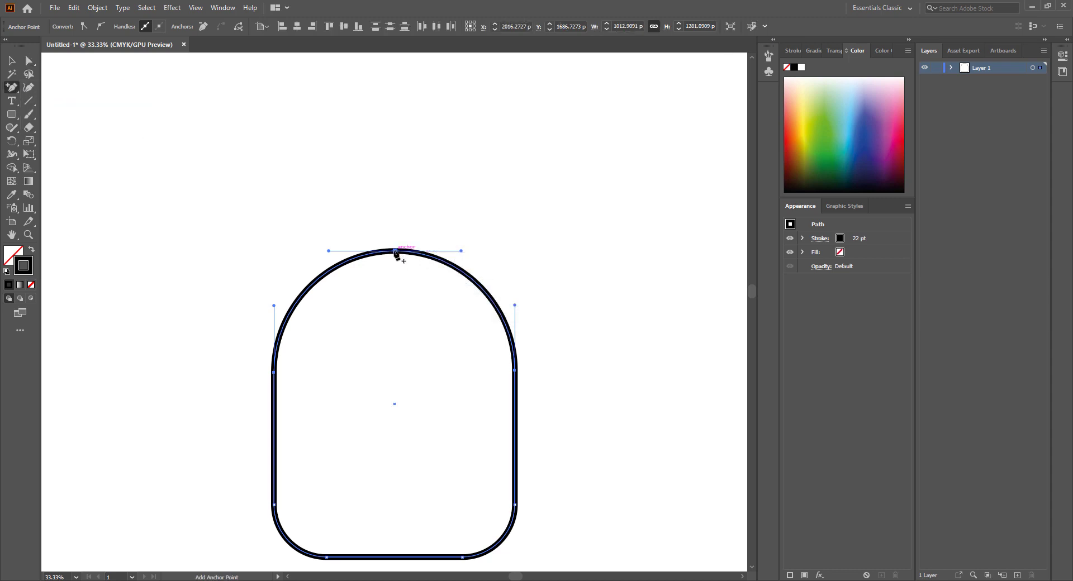
# - Raise both direction handles of the arch's top anchor slightly to form a shallow notch at its centre
pyautogui.click(28, 61)
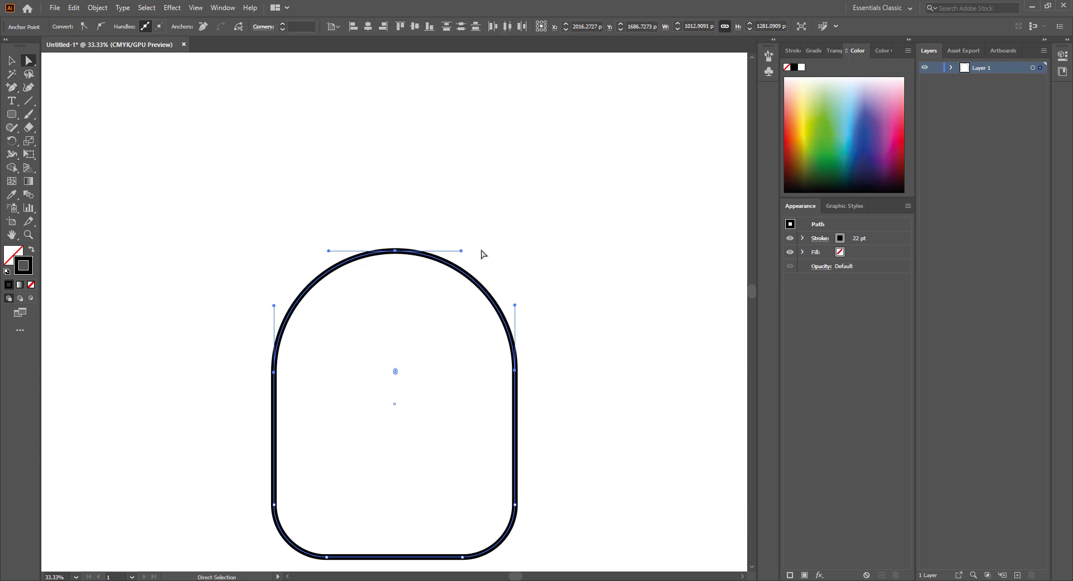
pyautogui.moveTo(462, 251); pyautogui.dragTo(462, 246)
pyautogui.moveTo(329, 252); pyautogui.dragTo(328, 243)
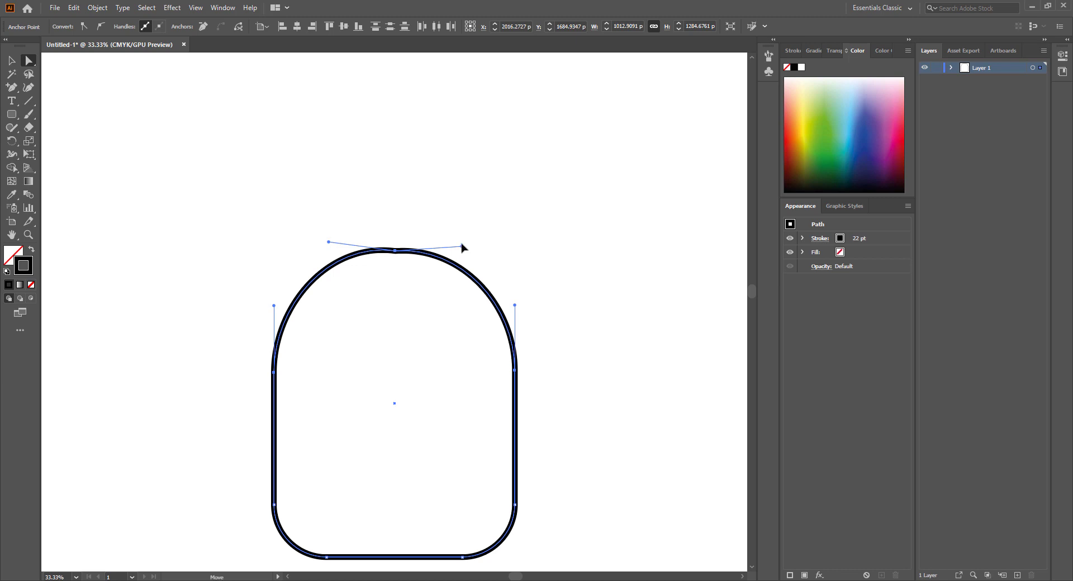
pyautogui.moveTo(462, 246); pyautogui.dragTo(461, 242)
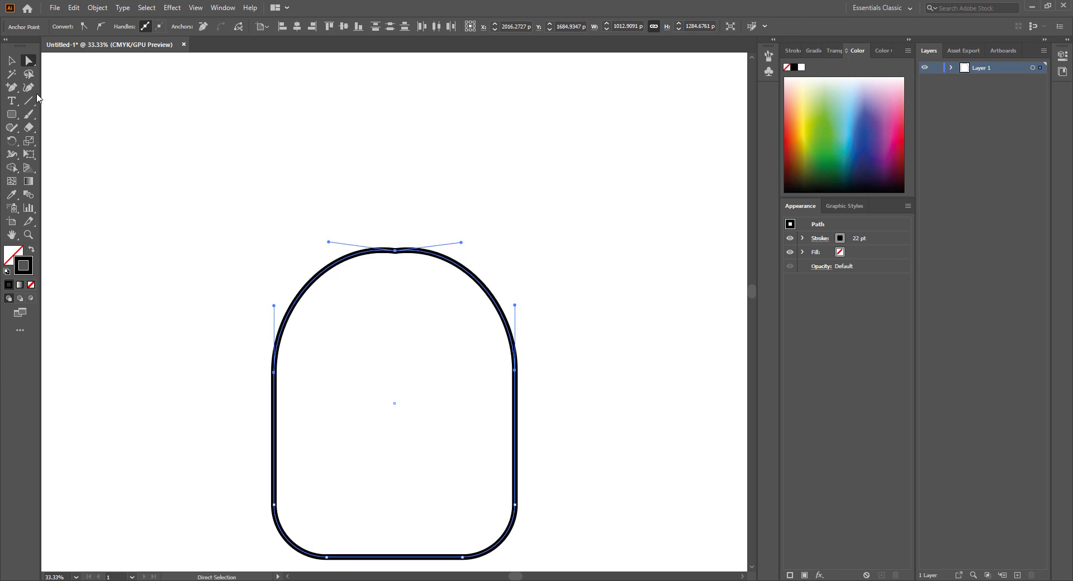
# - Try deleting an anchor point at the top of the arch, and undo the deletion
pyautogui.moveTo(11, 87); pyautogui.dragTo(45, 101)
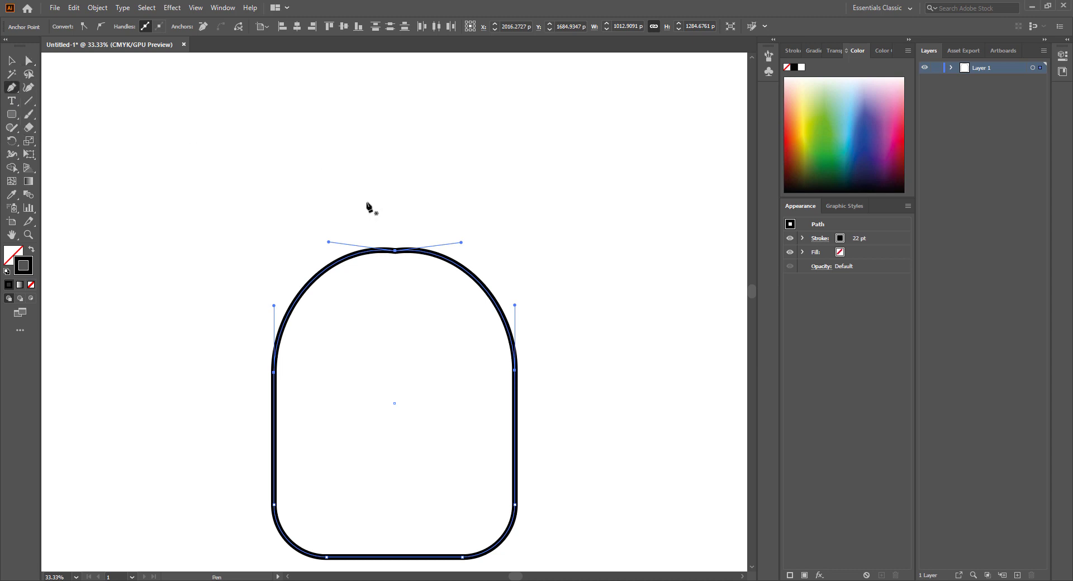
pyautogui.click(382, 252)
pyautogui.press('p')
pyautogui.moveTo(15, 94); pyautogui.dragTo(45, 118)
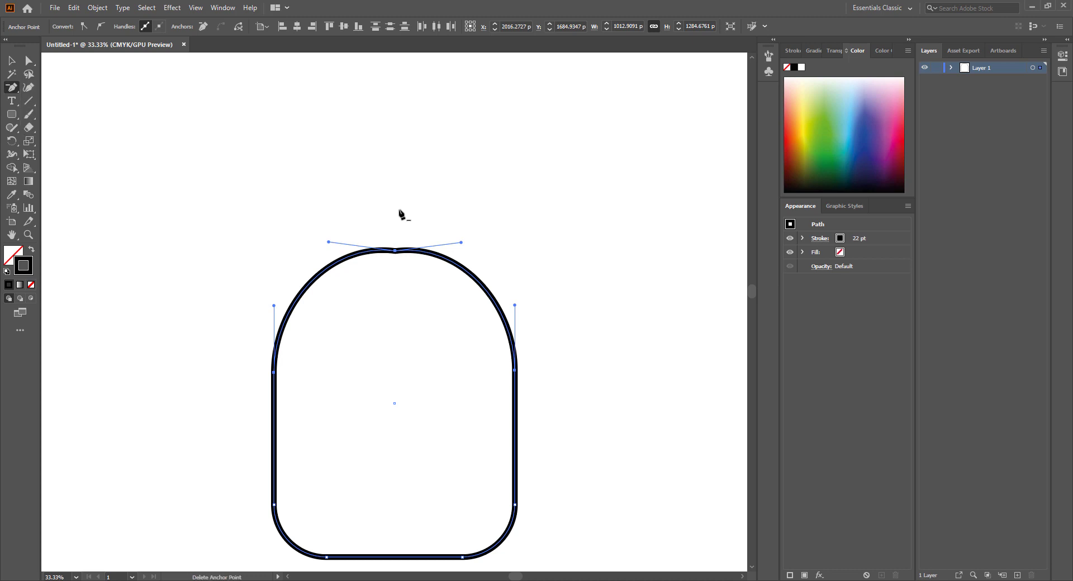
pyautogui.click(381, 250)
pyautogui.click(632, 311)
pyautogui.click(395, 250)
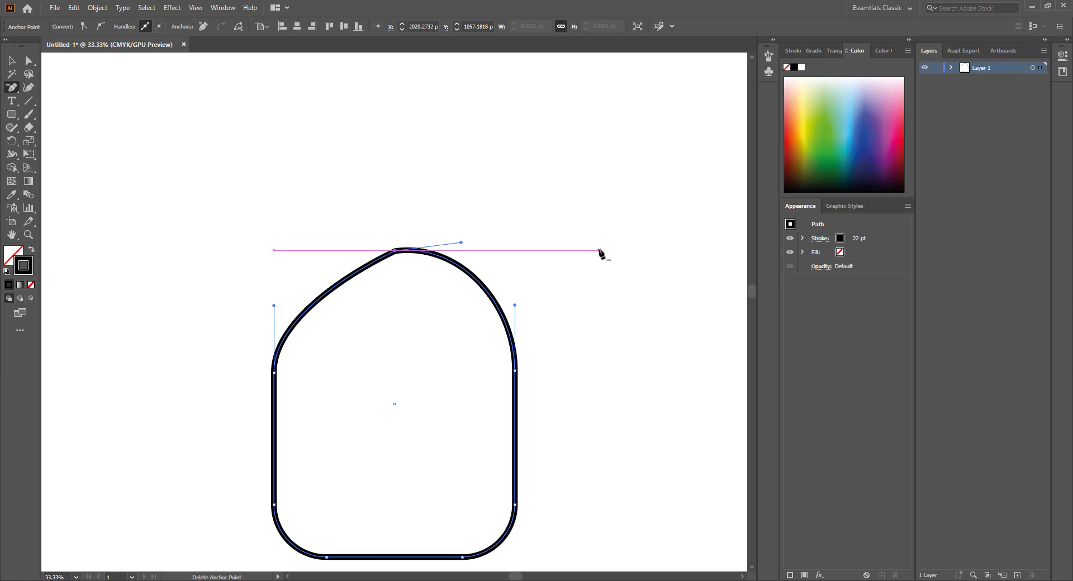
pyautogui.hotkey('ctrl', 'z')
# - Draw a closed, curved stem about 156 × 178 px on top of the body with the Pen tool
pyautogui.click(12, 60)
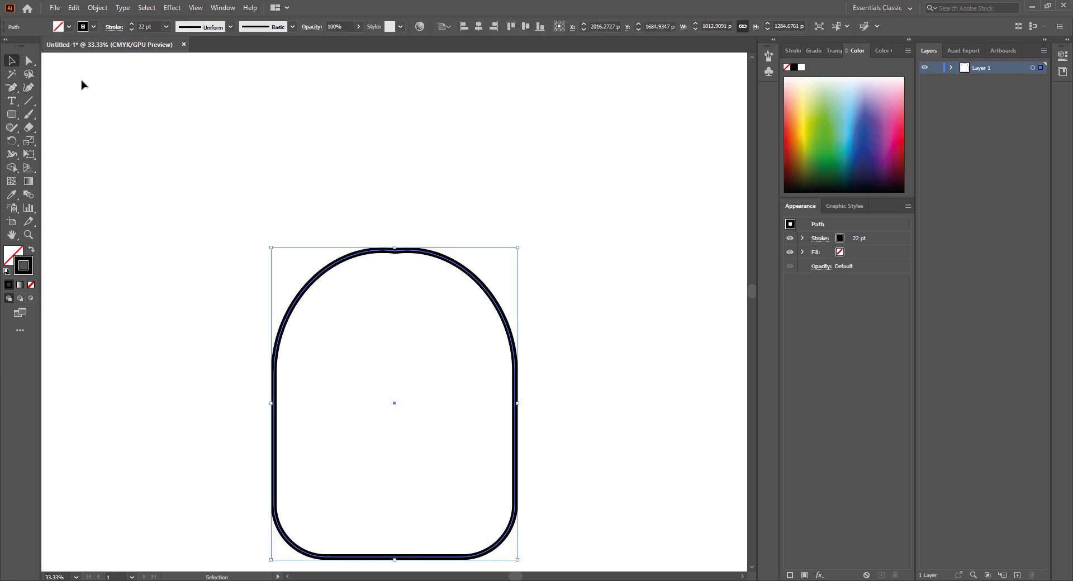
pyautogui.click(362, 123)
pyautogui.click(9, 91)
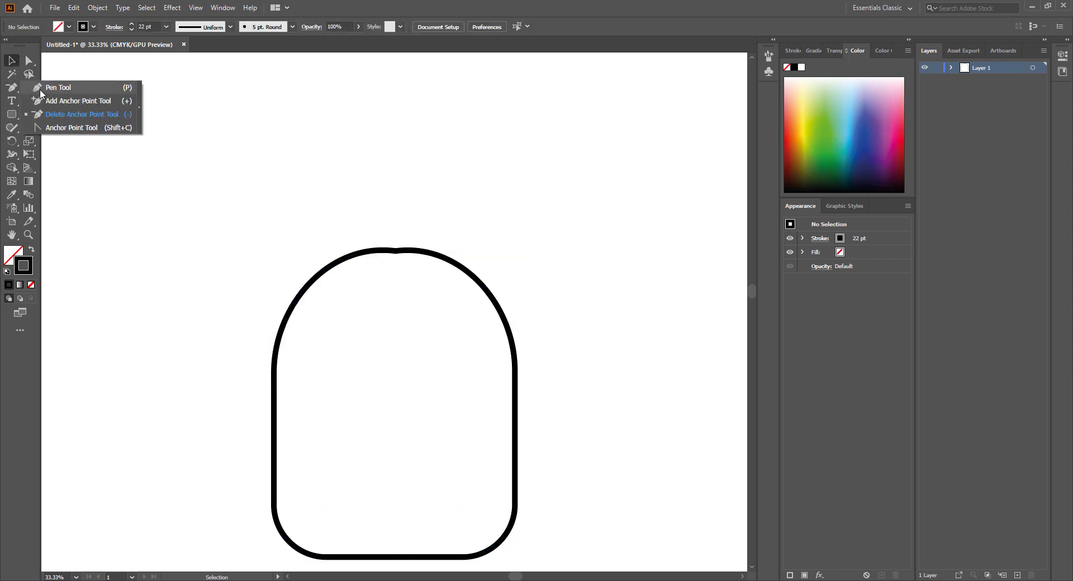
pyautogui.click(40, 89)
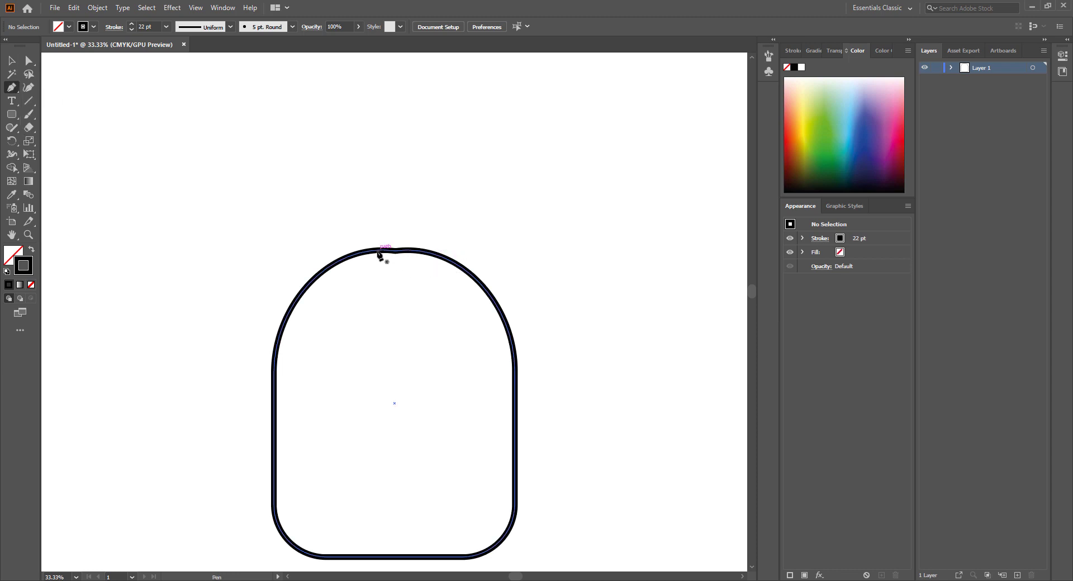
pyautogui.moveTo(379, 251)
pyautogui.mouseDown()
pyautogui.moveTo(405, 205)
pyautogui.moveTo(410, 217)
pyautogui.moveTo(431, 212)
pyautogui.mouseUp()
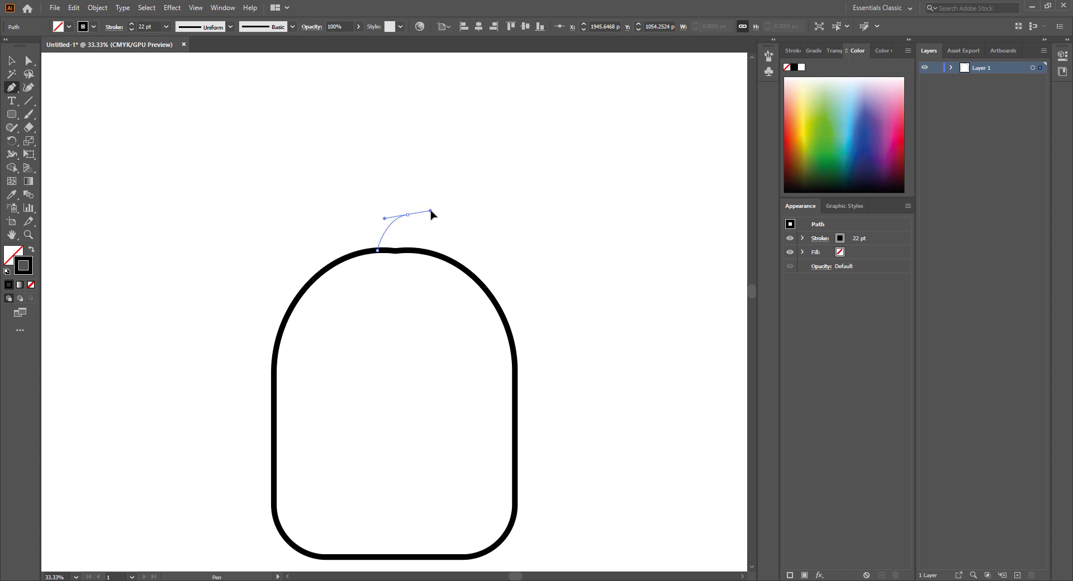
pyautogui.moveTo(432, 215)
pyautogui.mouseDown()
pyautogui.moveTo(421, 241)
pyautogui.moveTo(410, 237)
pyautogui.mouseUp()
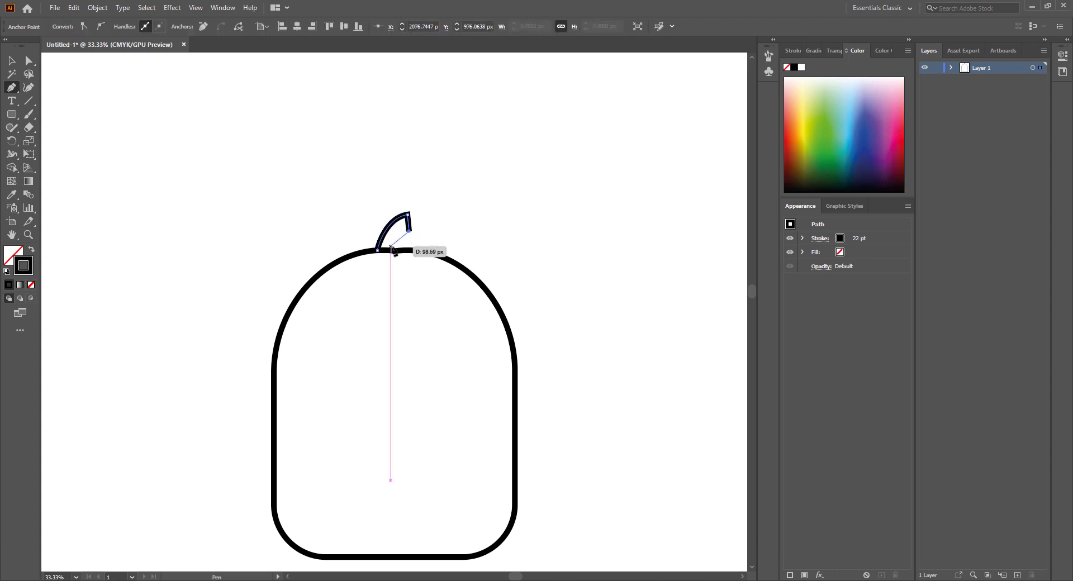
pyautogui.moveTo(404, 250); pyautogui.dragTo(410, 255)
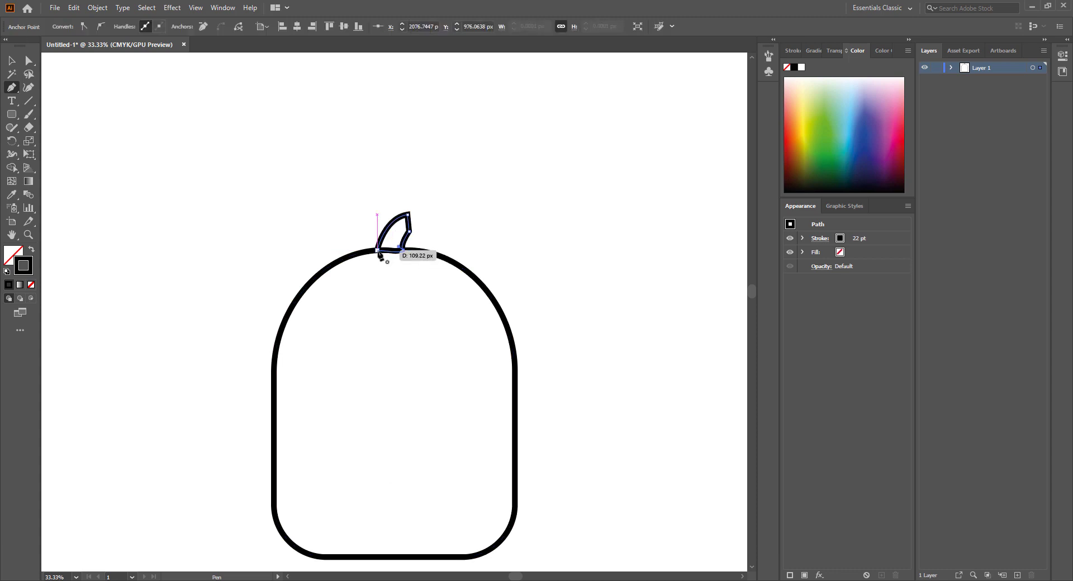
pyautogui.click(377, 250)
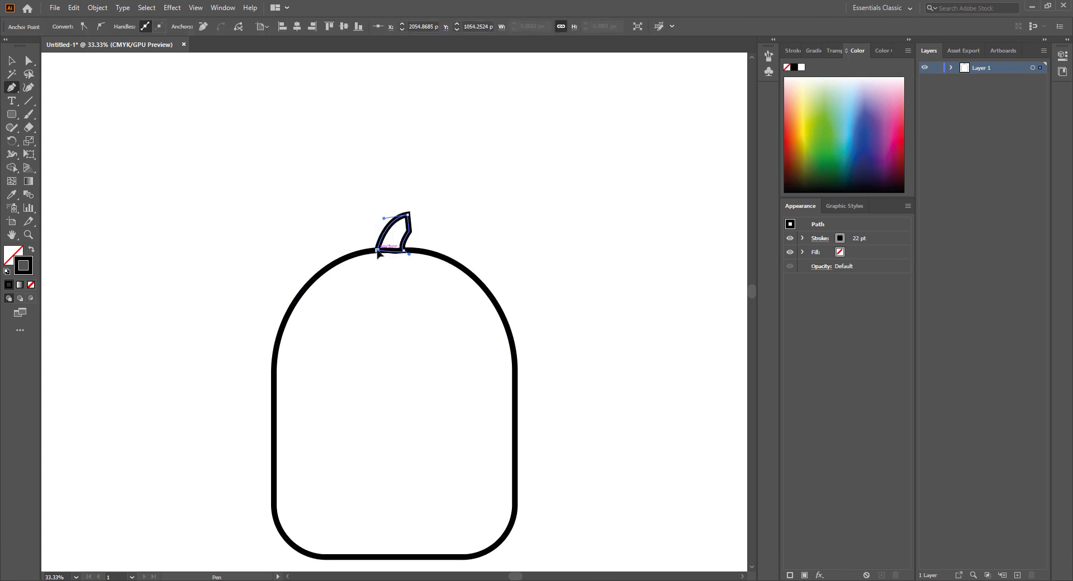
# - Adjust the stem's tip with the Curvature tool, and delete the whole drawing of body and stem from the canvas
pyautogui.click(29, 87)
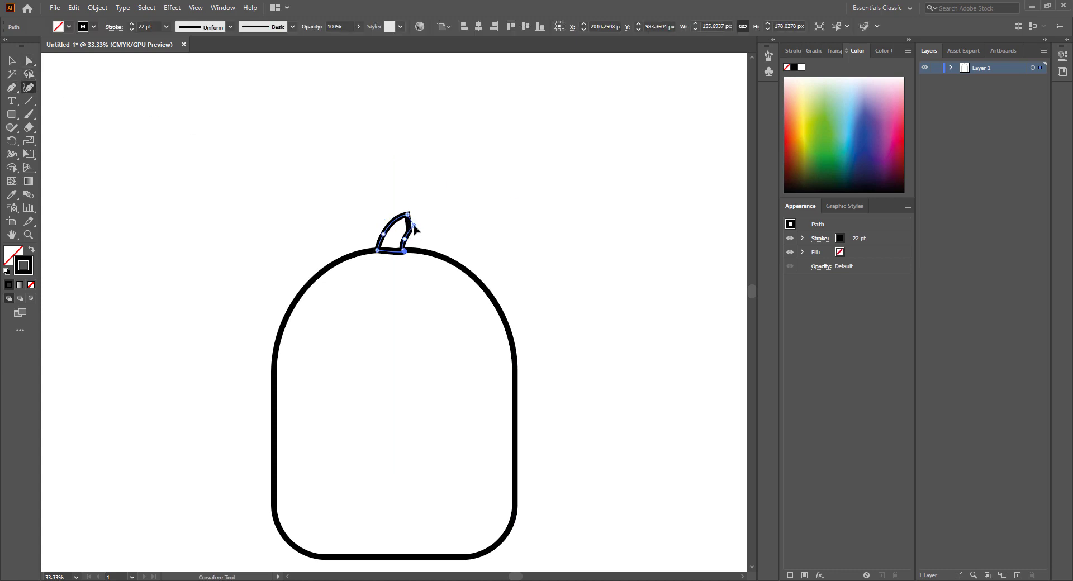
pyautogui.moveTo(408, 213)
pyautogui.mouseDown()
pyautogui.moveTo(423, 208)
pyautogui.moveTo(401, 240)
pyautogui.moveTo(429, 216)
pyautogui.moveTo(411, 224)
pyautogui.mouseUp()
pyautogui.click(11, 59)
pyautogui.moveTo(213, 169); pyautogui.dragTo(552, 564)
pyautogui.scroll(-1, 579, 558)
pyautogui.press('Delete')
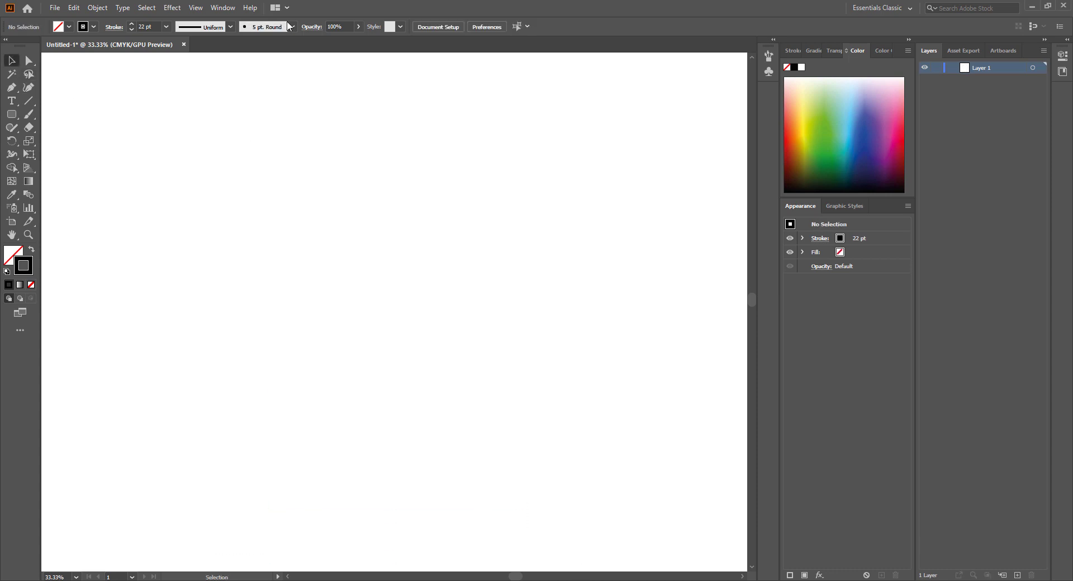
# - Draw an open, rounded body outline about 929 px wide with the Pen tool, leaving a gap at its top centre for a stem
pyautogui.click(11, 87)
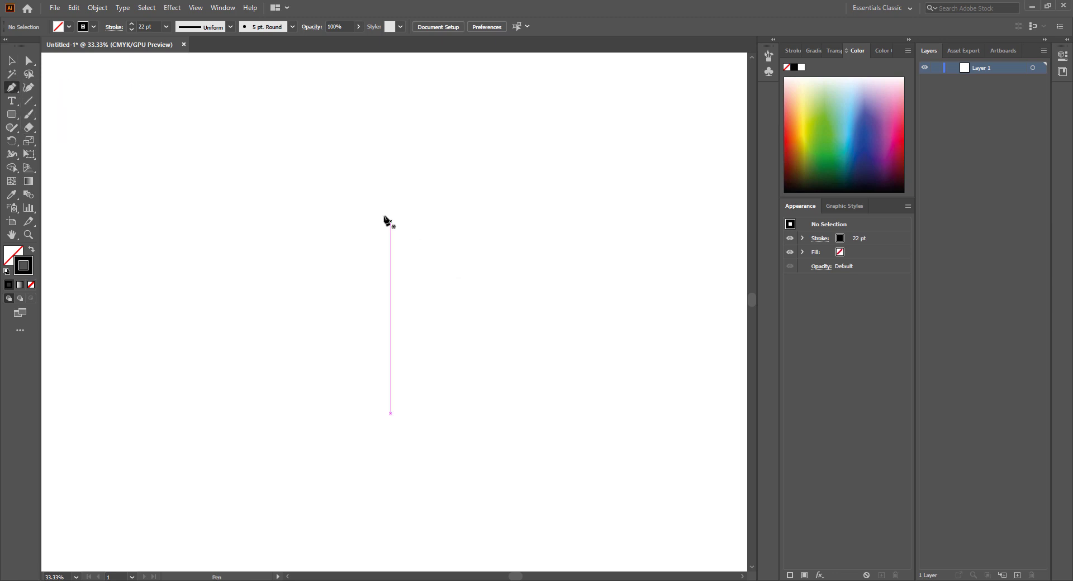
pyautogui.click(367, 188)
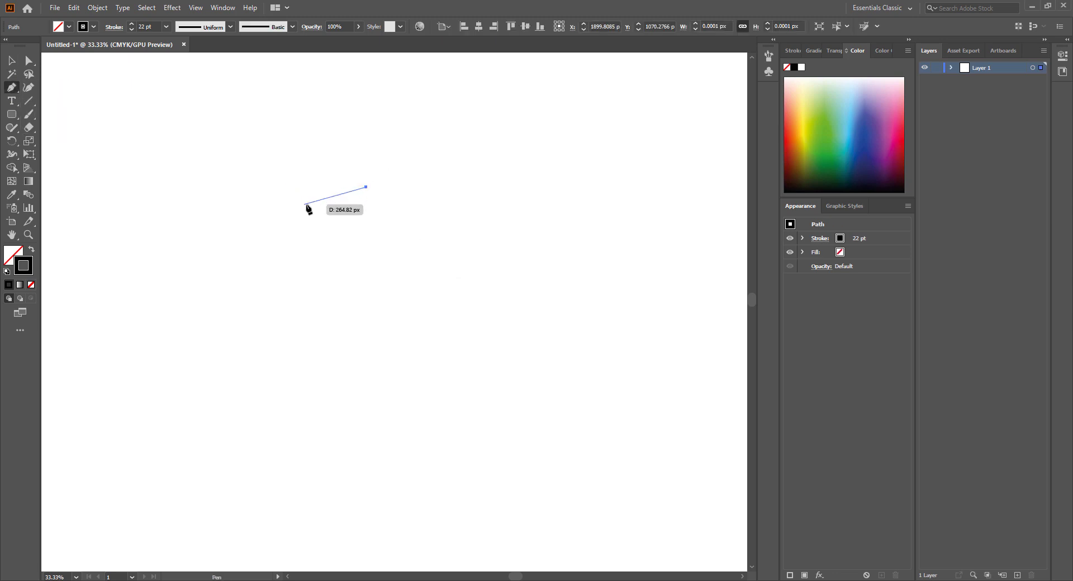
pyautogui.moveTo(306, 201); pyautogui.dragTo(295, 212)
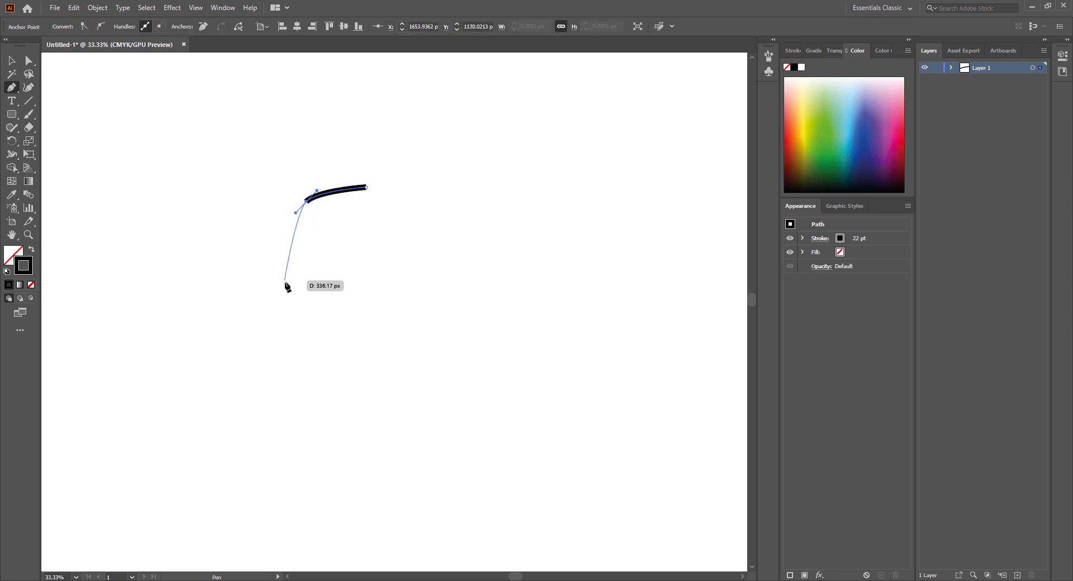
pyautogui.moveTo(285, 283); pyautogui.dragTo(286, 311)
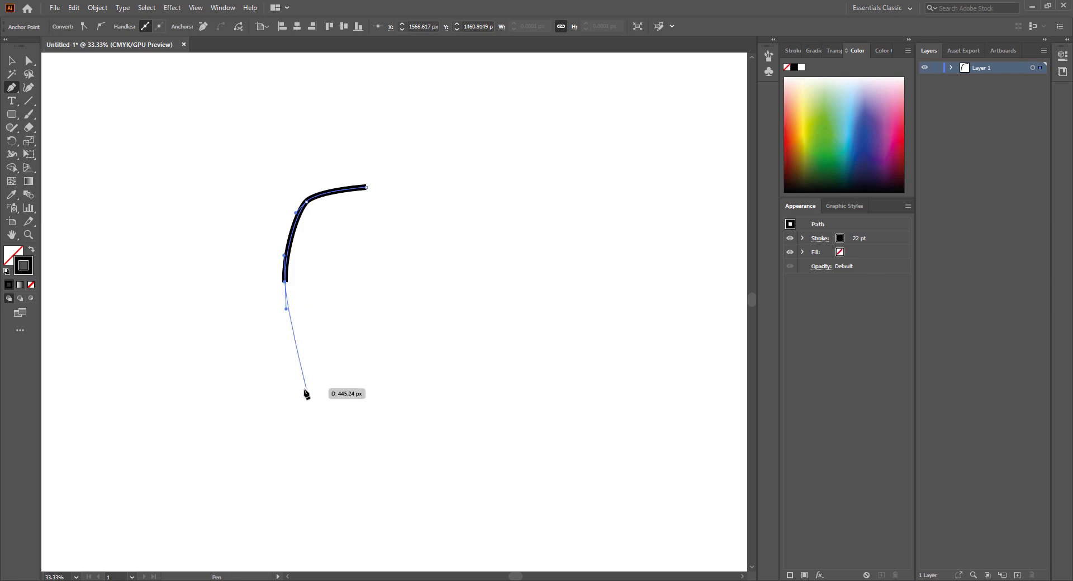
pyautogui.moveTo(288, 391); pyautogui.dragTo(297, 421)
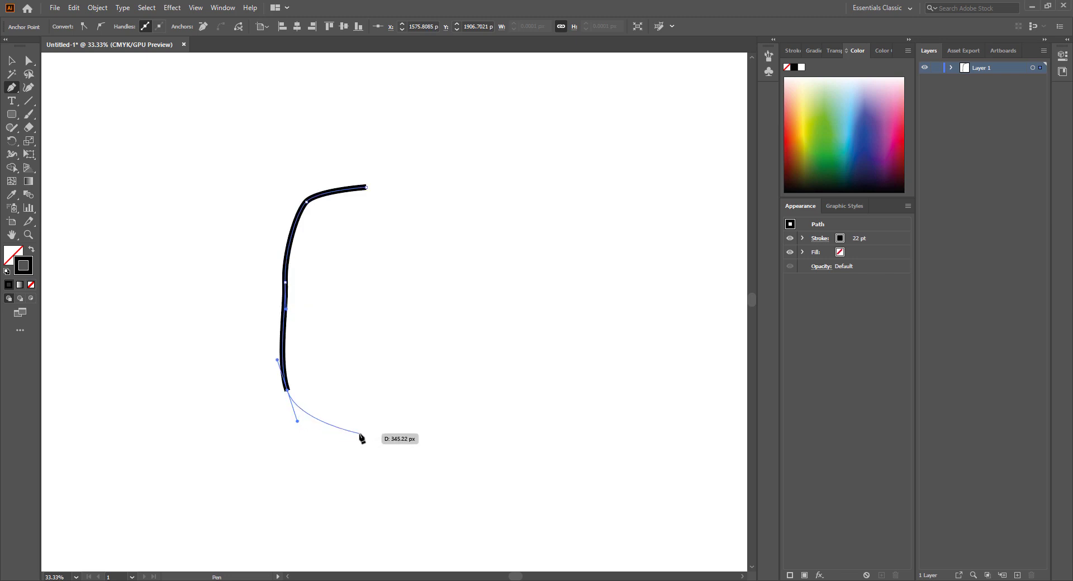
pyautogui.moveTo(358, 434); pyautogui.dragTo(378, 435)
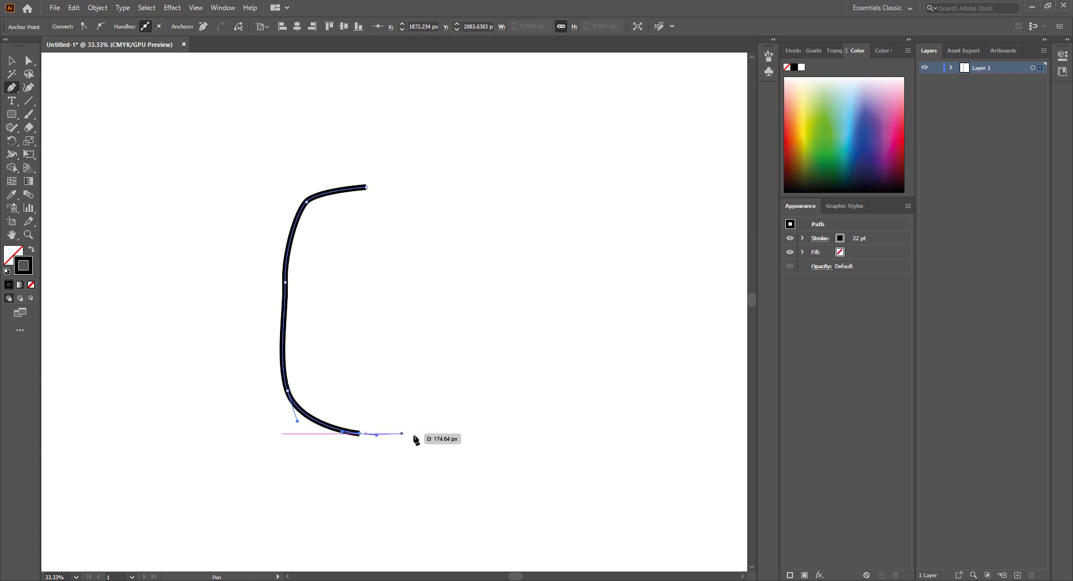
pyautogui.moveTo(450, 437)
pyautogui.mouseDown()
pyautogui.moveTo(474, 435)
pyautogui.moveTo(500, 389)
pyautogui.mouseUp()
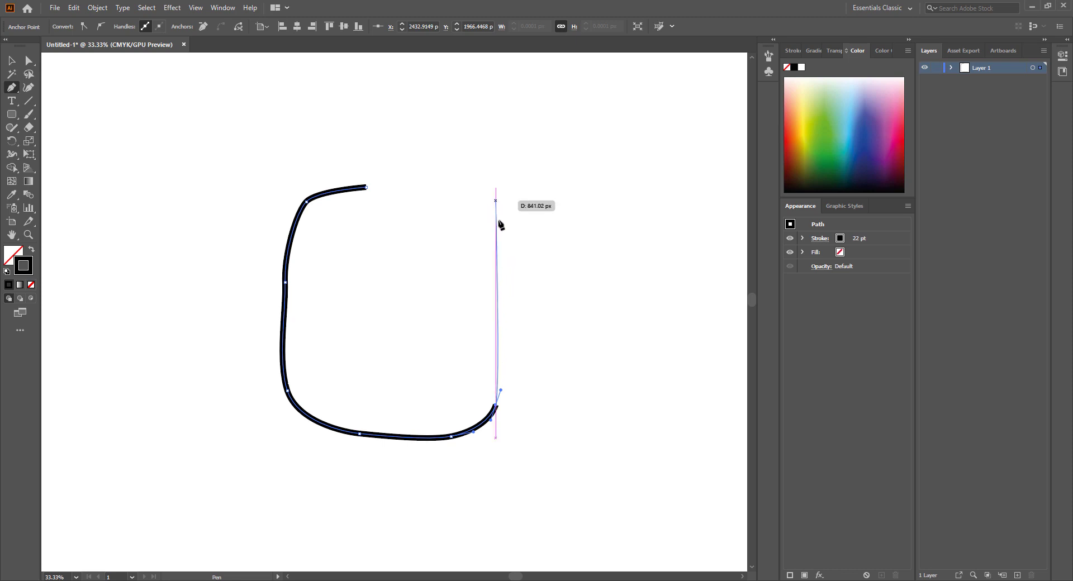
pyautogui.moveTo(503, 332); pyautogui.dragTo(498, 312)
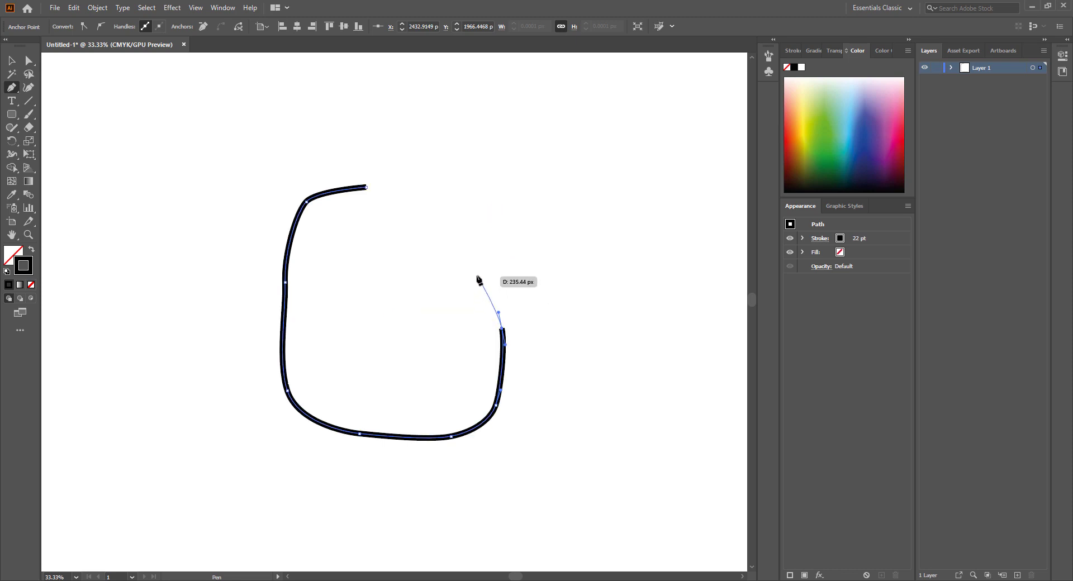
pyautogui.moveTo(489, 210); pyautogui.dragTo(480, 193)
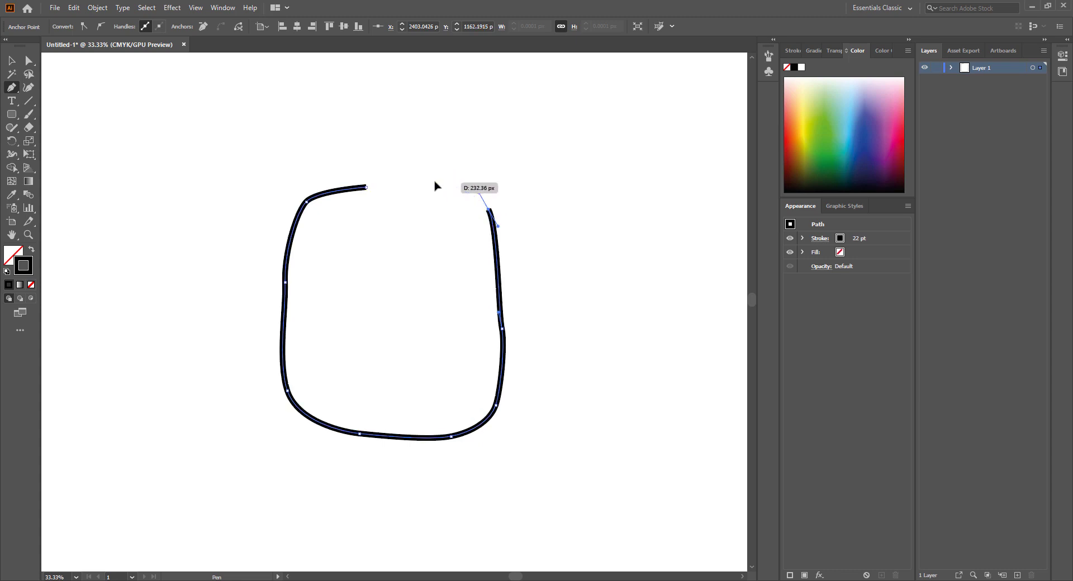
pyautogui.moveTo(421, 178); pyautogui.dragTo(416, 181)
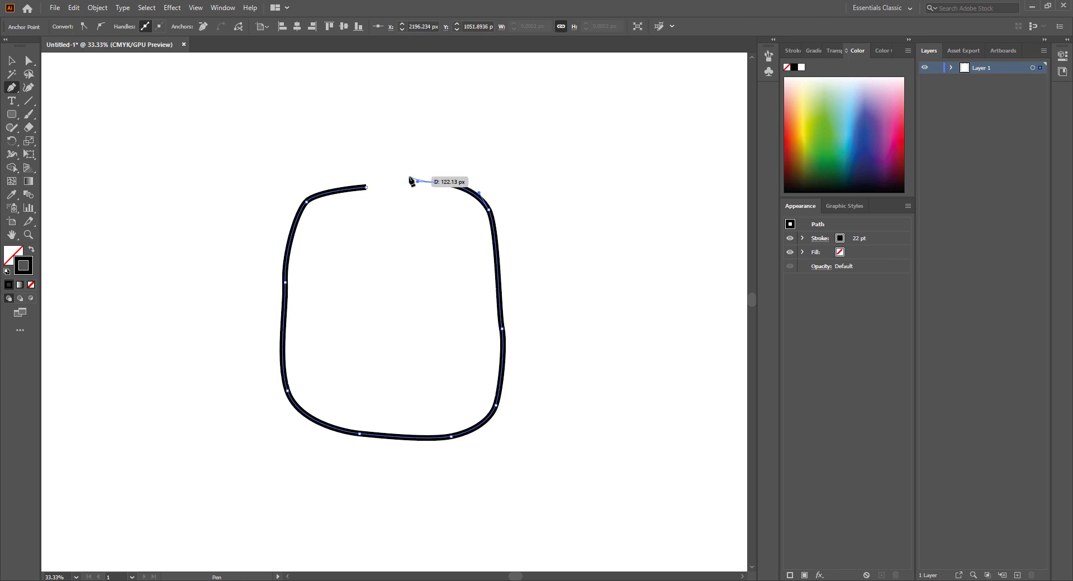
# - Continue the path from the gap into a short pointed stem and close it at the outline's starting point
pyautogui.moveTo(420, 144); pyautogui.dragTo(438, 140)
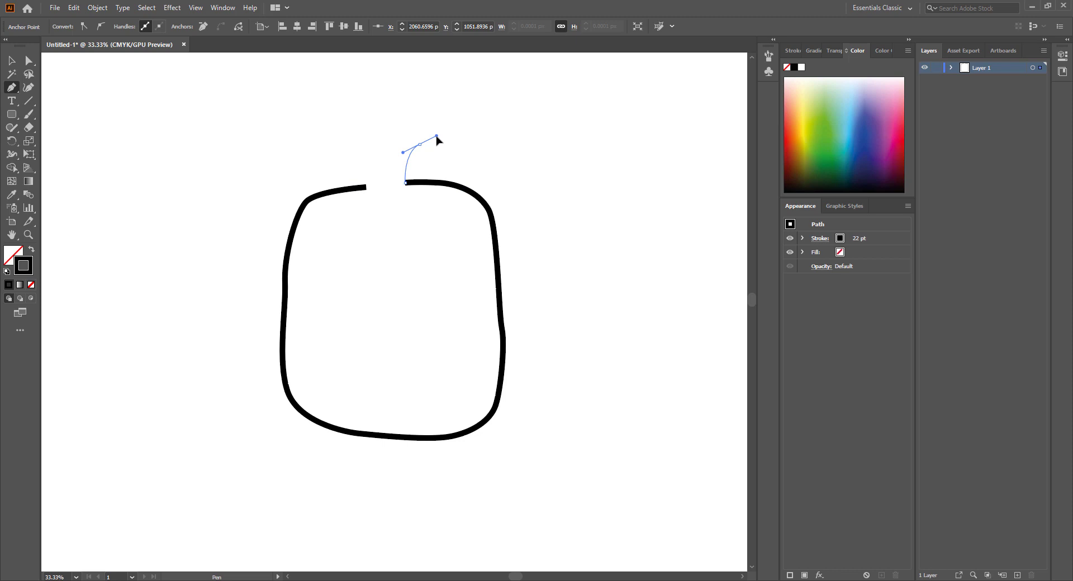
pyautogui.moveTo(415, 132)
pyautogui.mouseDown()
pyautogui.moveTo(358, 173)
pyautogui.moveTo(369, 167)
pyautogui.moveTo(366, 187)
pyautogui.mouseUp()
pyautogui.click(366, 187)
# - Bend both sides of the stem with the Curvature tool to form a hook curving over to the right
pyautogui.click(28, 88)
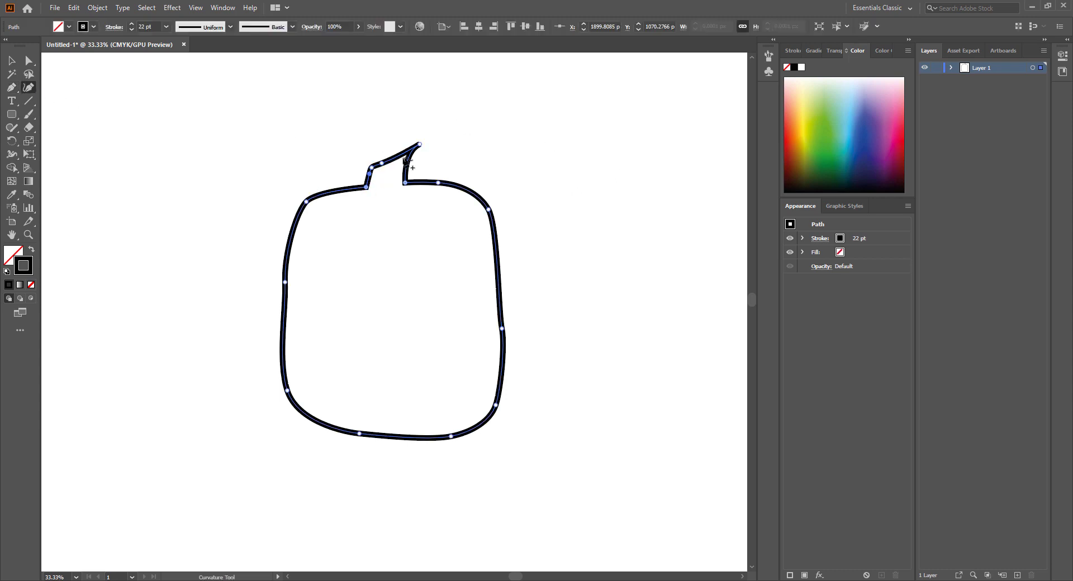
pyautogui.click(380, 152)
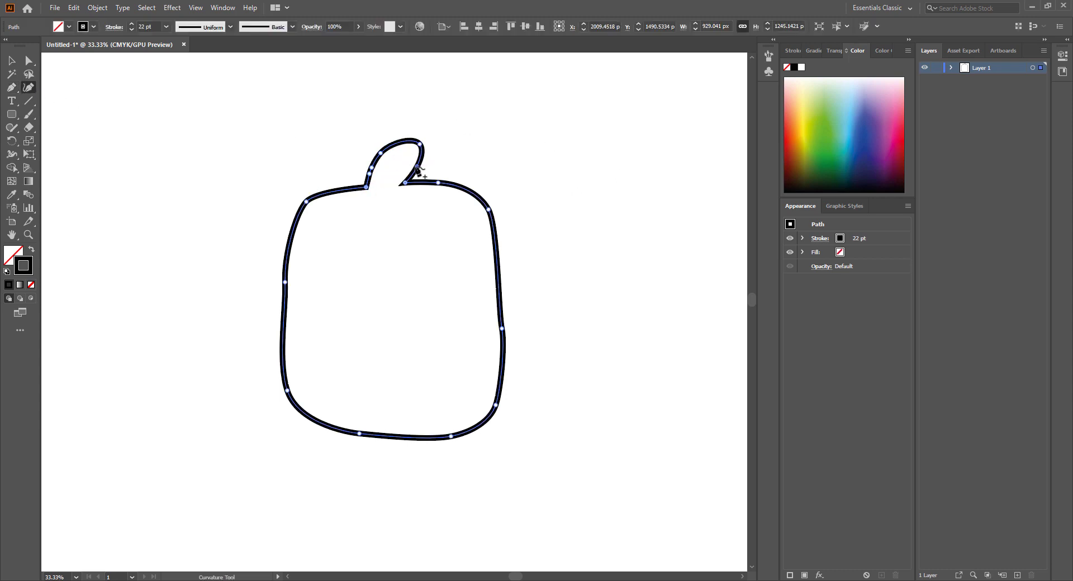
pyautogui.moveTo(418, 168); pyautogui.dragTo(384, 155)
# - Reshape the anchor at the stem's tip into a sharp point with the Anchor Point tool
pyautogui.click(11, 88)
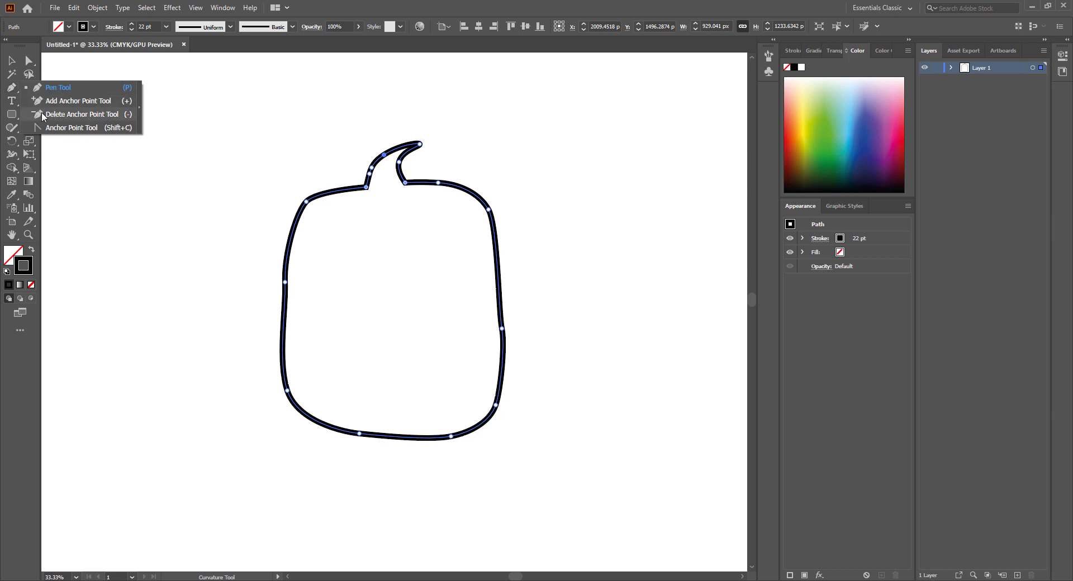
pyautogui.click(45, 129)
pyautogui.click(419, 144)
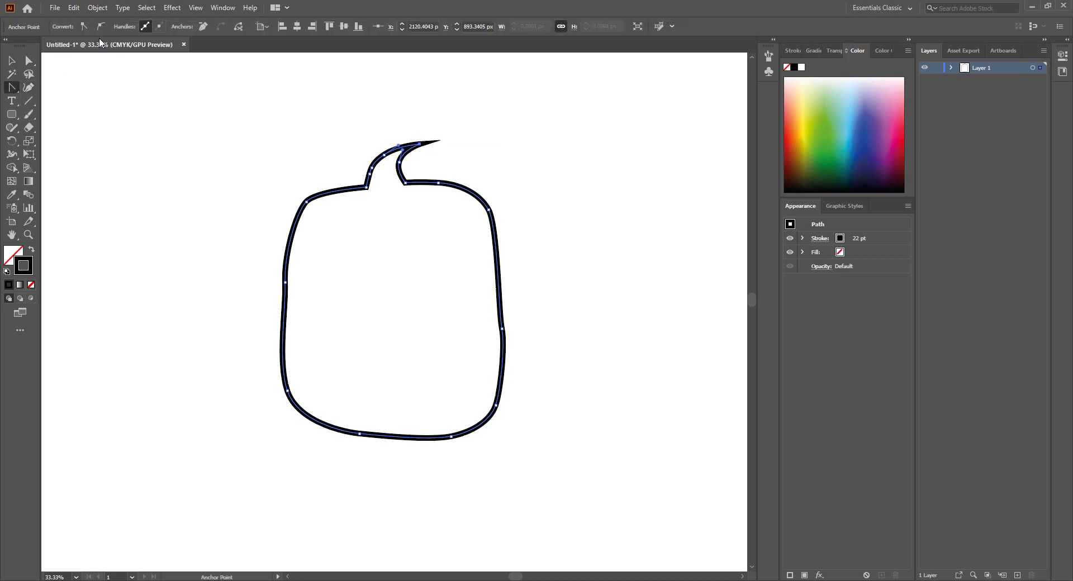
# - Pull the stem's tip down and inward, and round both shoulders of the body with the Curvature tool
pyautogui.click(28, 87)
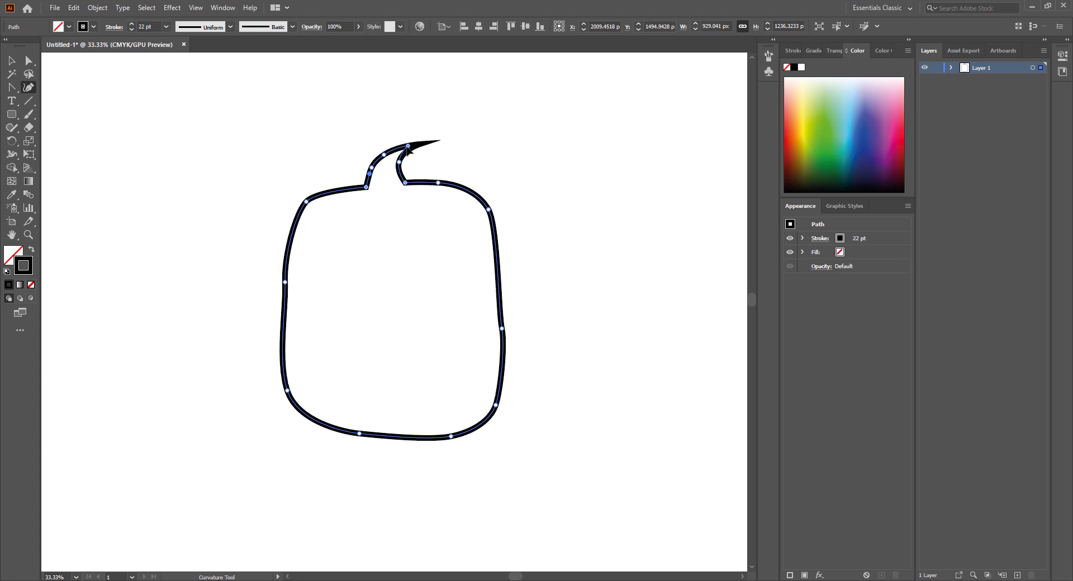
pyautogui.moveTo(420, 145); pyautogui.dragTo(410, 151)
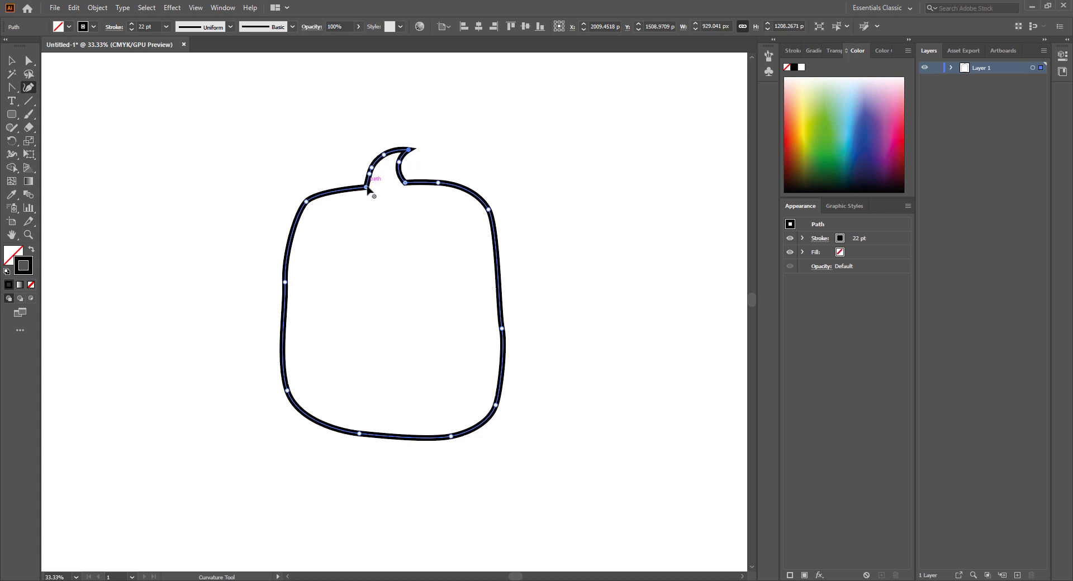
pyautogui.moveTo(367, 187); pyautogui.dragTo(368, 185)
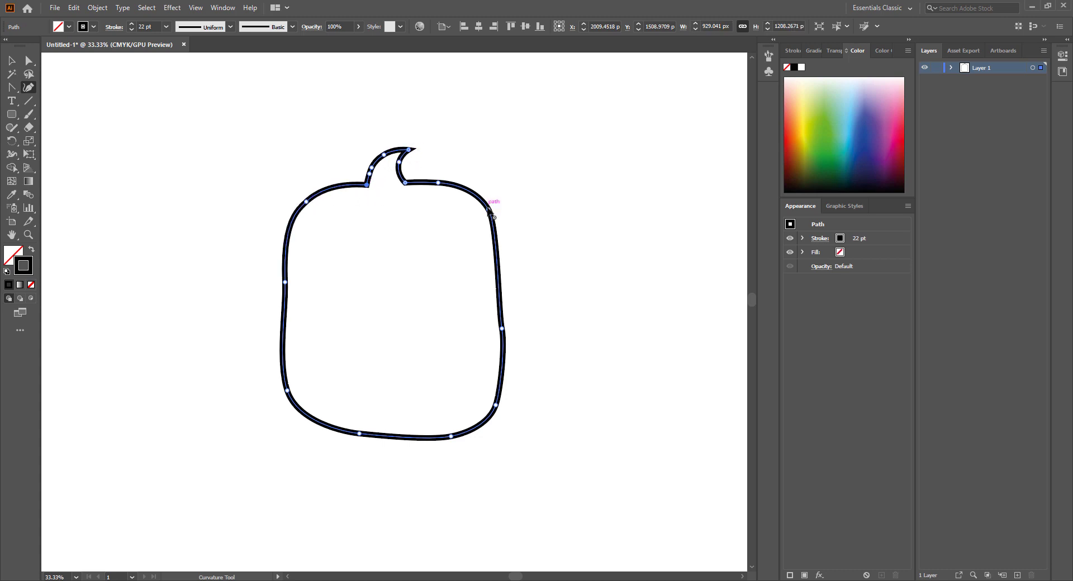
pyautogui.moveTo(490, 211); pyautogui.dragTo(485, 212)
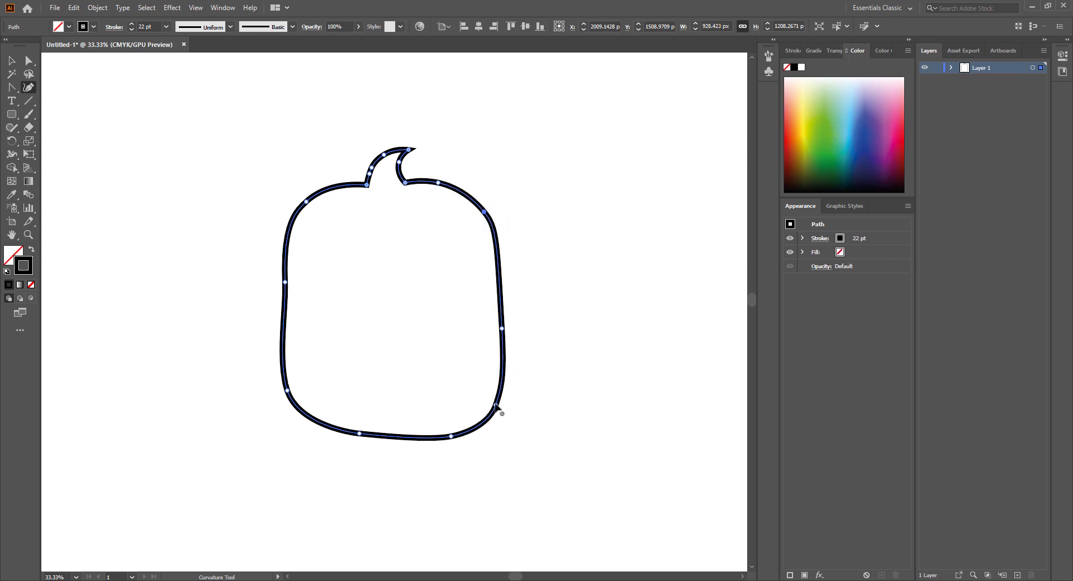
# - Even out the lower left side, the base and the lower right corner of the body with the Smooth tool
pyautogui.click(29, 60)
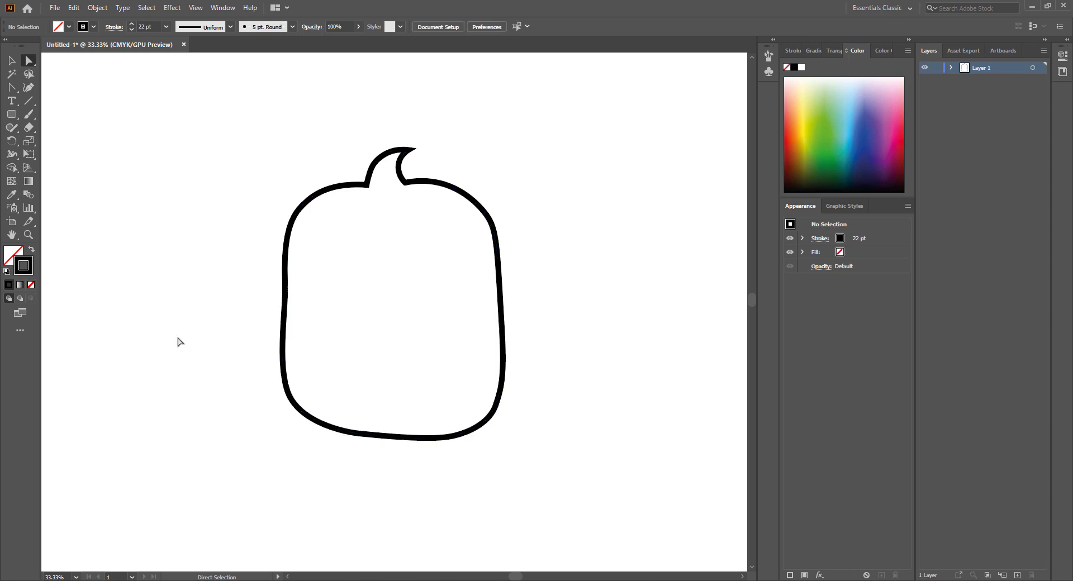
pyautogui.moveTo(162, 350); pyautogui.dragTo(527, 443)
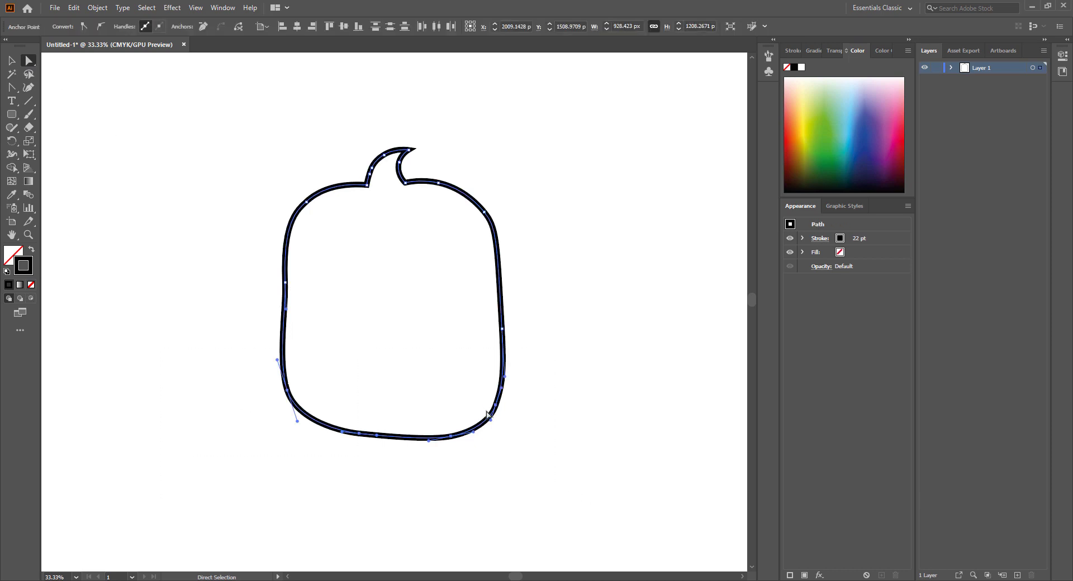
pyautogui.rightClick(15, 92)
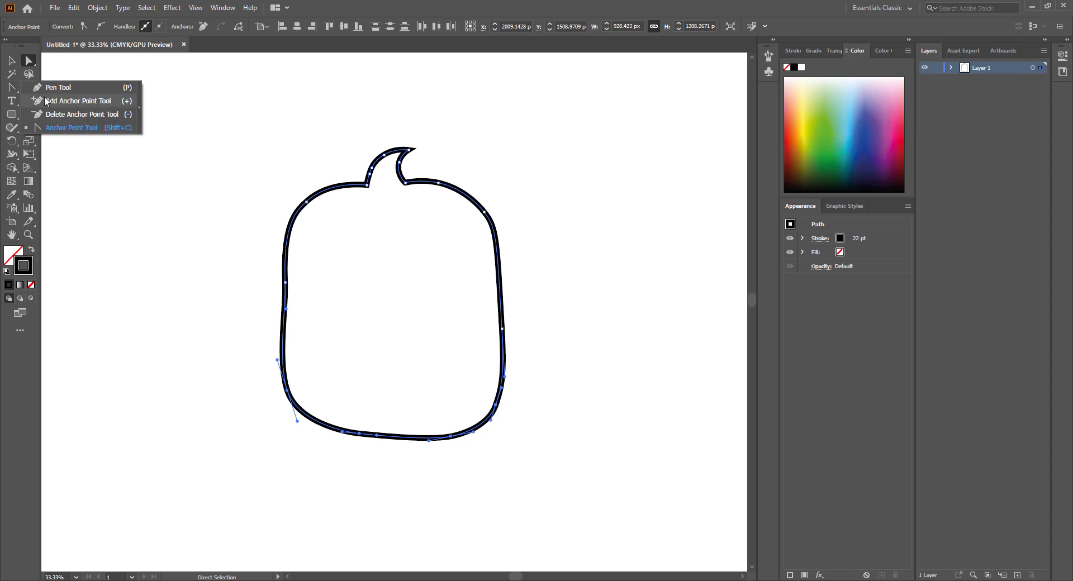
pyautogui.click(11, 91)
pyautogui.rightClick(18, 127)
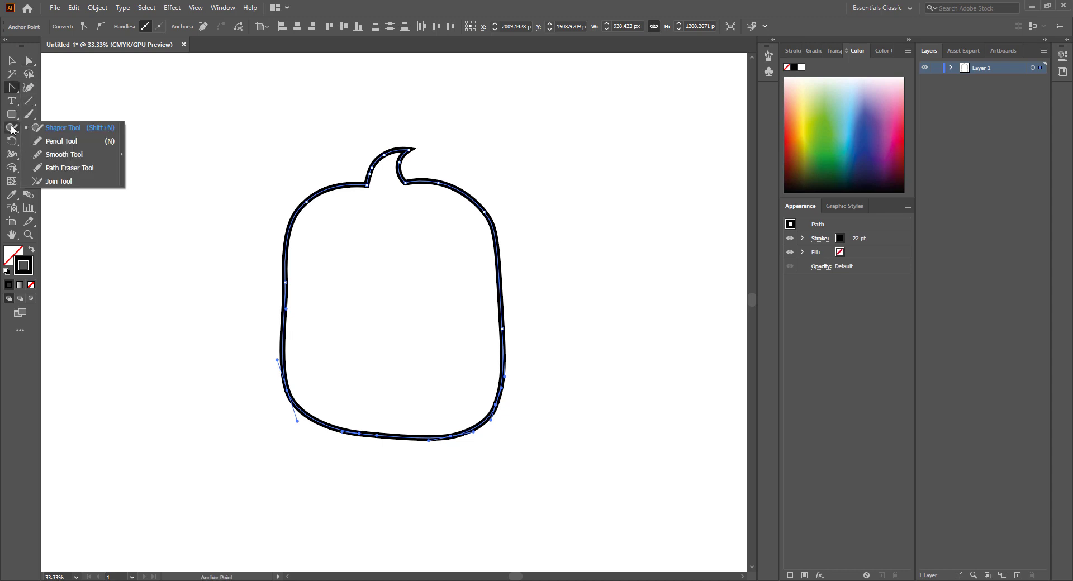
pyautogui.click(48, 152)
pyautogui.moveTo(453, 434); pyautogui.dragTo(447, 436)
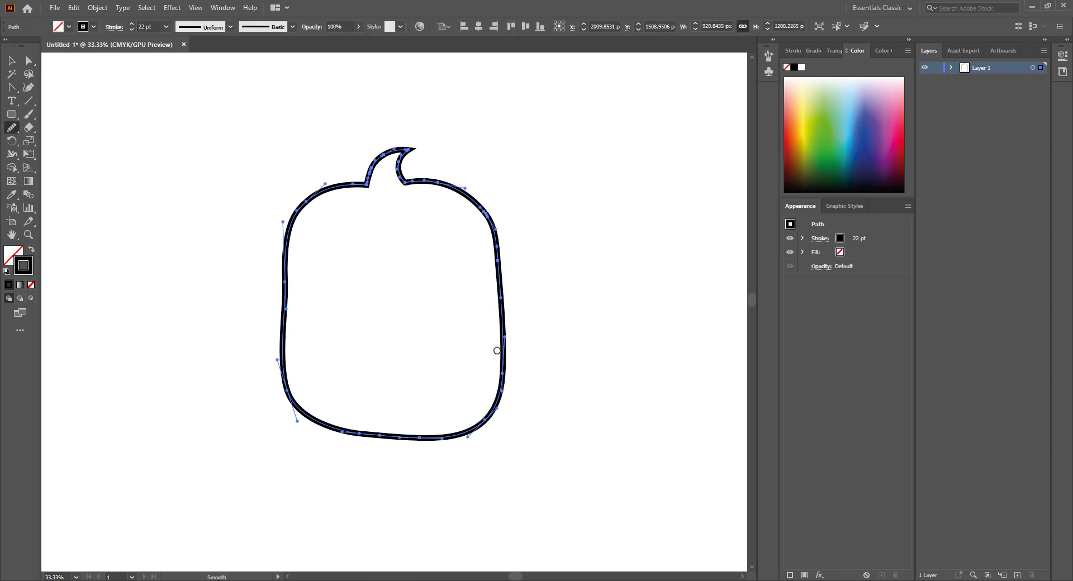
pyautogui.moveTo(496, 352); pyautogui.dragTo(397, 439)
pyautogui.moveTo(484, 425); pyautogui.dragTo(525, 309)
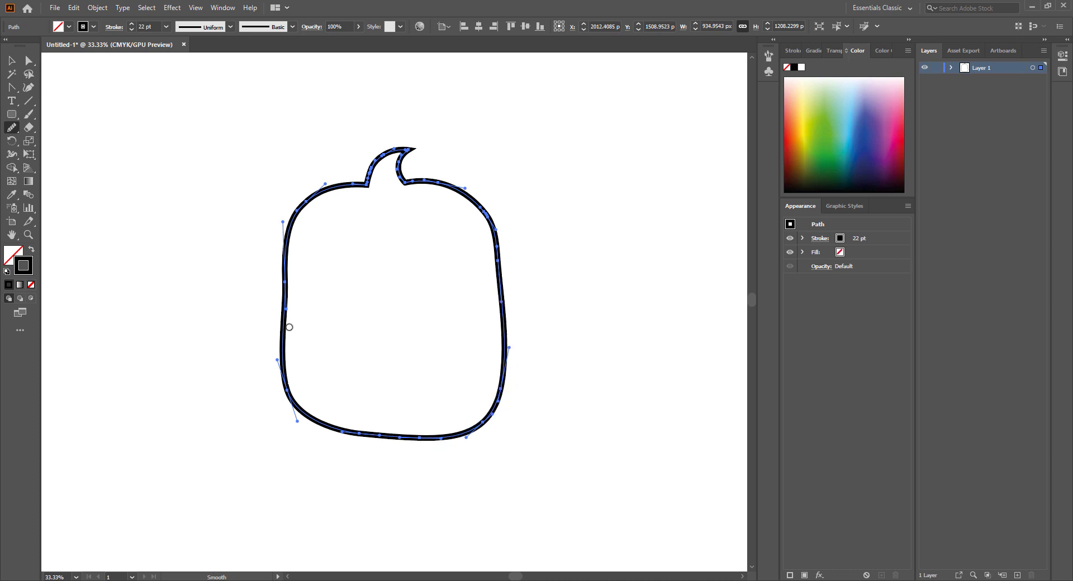
pyautogui.moveTo(289, 327)
pyautogui.mouseDown()
pyautogui.moveTo(307, 442)
pyautogui.moveTo(473, 478)
pyautogui.mouseUp()
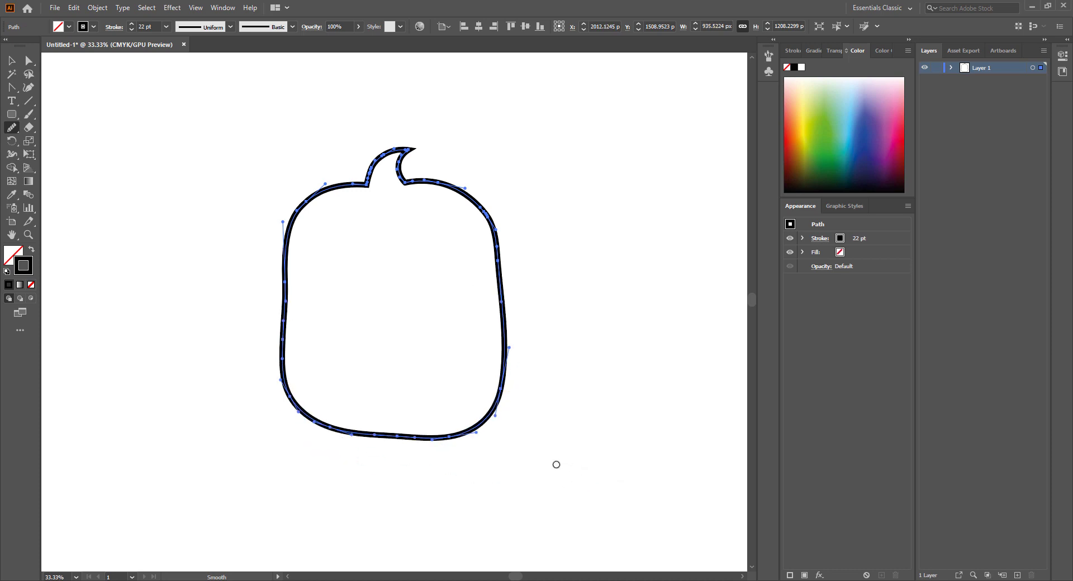
pyautogui.moveTo(444, 435)
pyautogui.mouseDown()
pyautogui.moveTo(515, 412)
pyautogui.moveTo(525, 391)
pyautogui.mouseUp()
pyautogui.moveTo(462, 448); pyautogui.dragTo(530, 362)
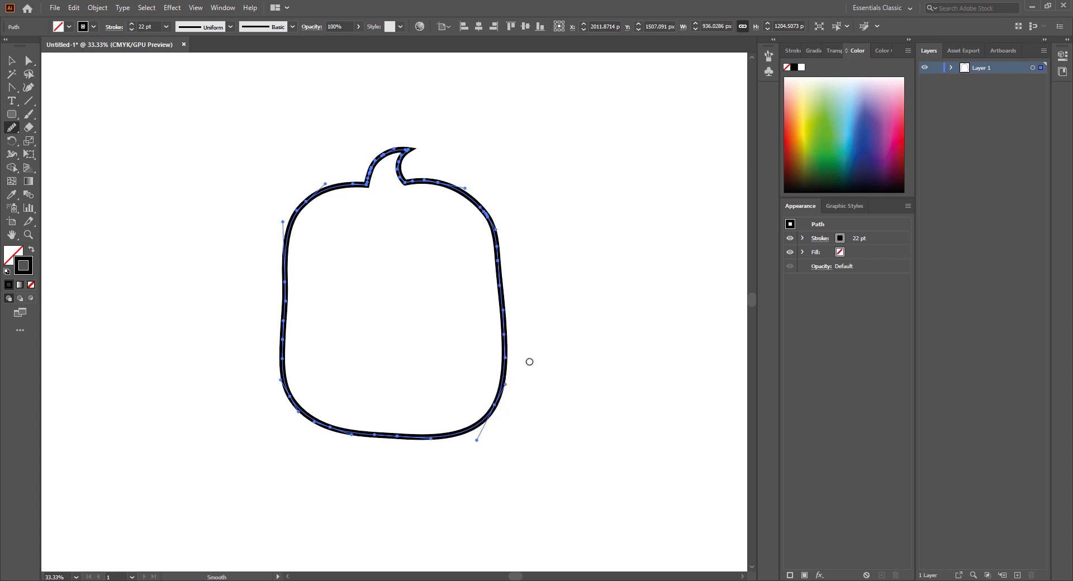
# - Move the whole fruit outline up slightly and deselect it
pyautogui.click(28, 60)
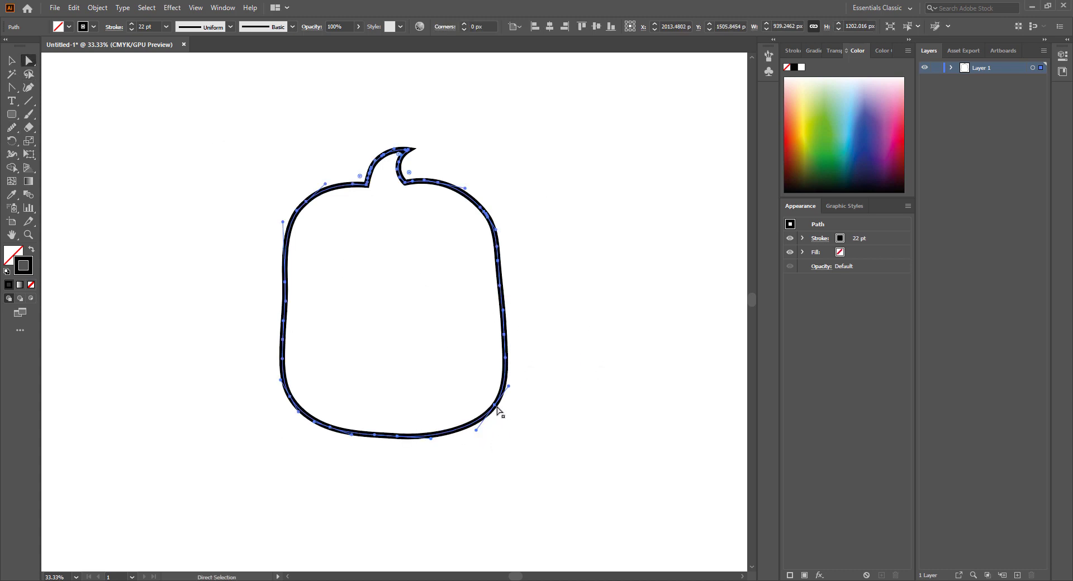
pyautogui.moveTo(499, 408); pyautogui.dragTo(497, 402)
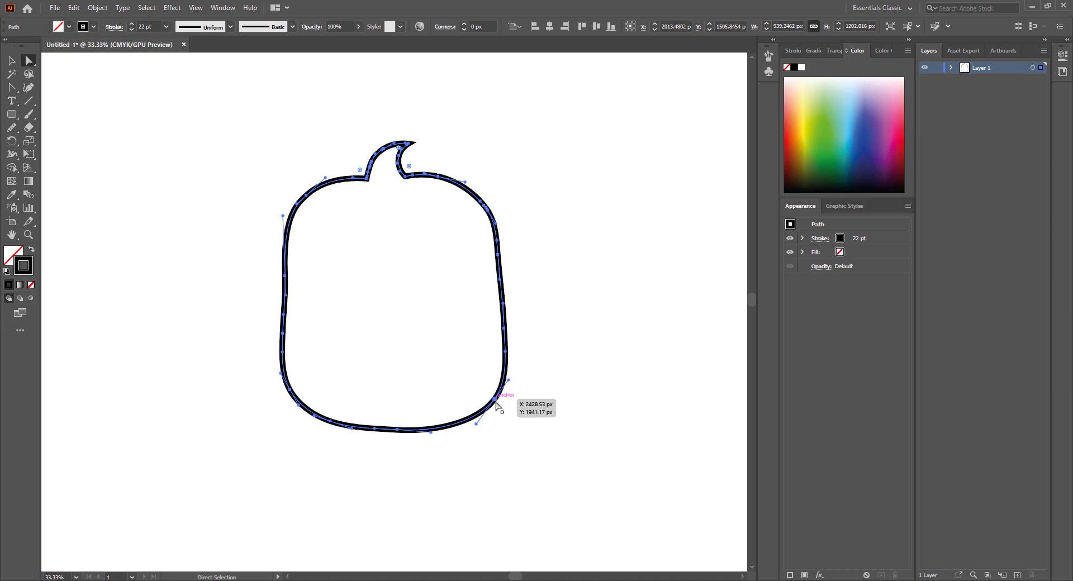
pyautogui.click(12, 59)
pyautogui.click(381, 196)
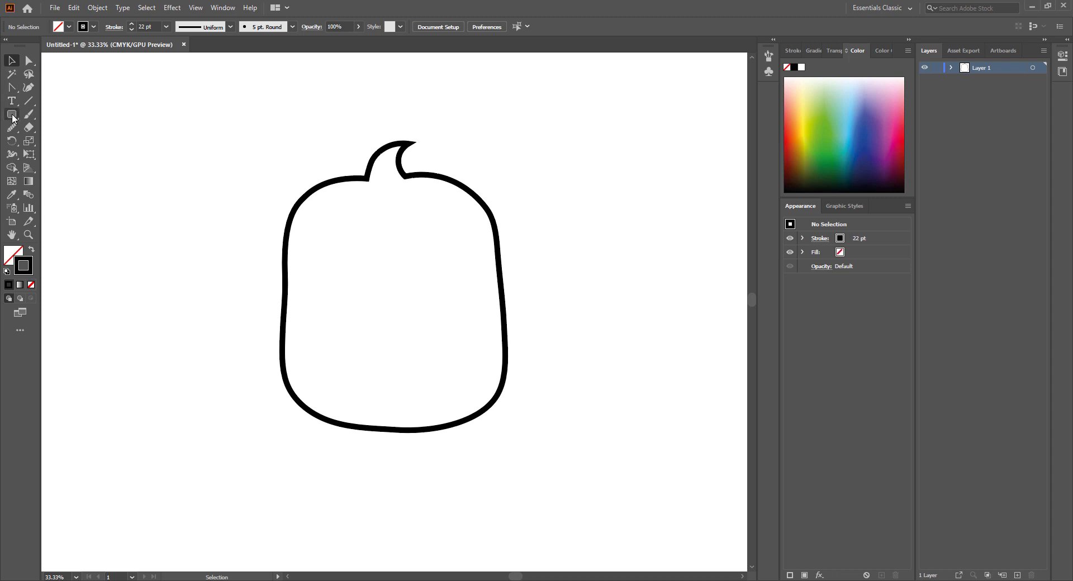
# - Draw a closed, lobe-like shape with the Pen tool from the stem's base around the body's right side and back
pyautogui.moveTo(14, 91); pyautogui.dragTo(48, 86)
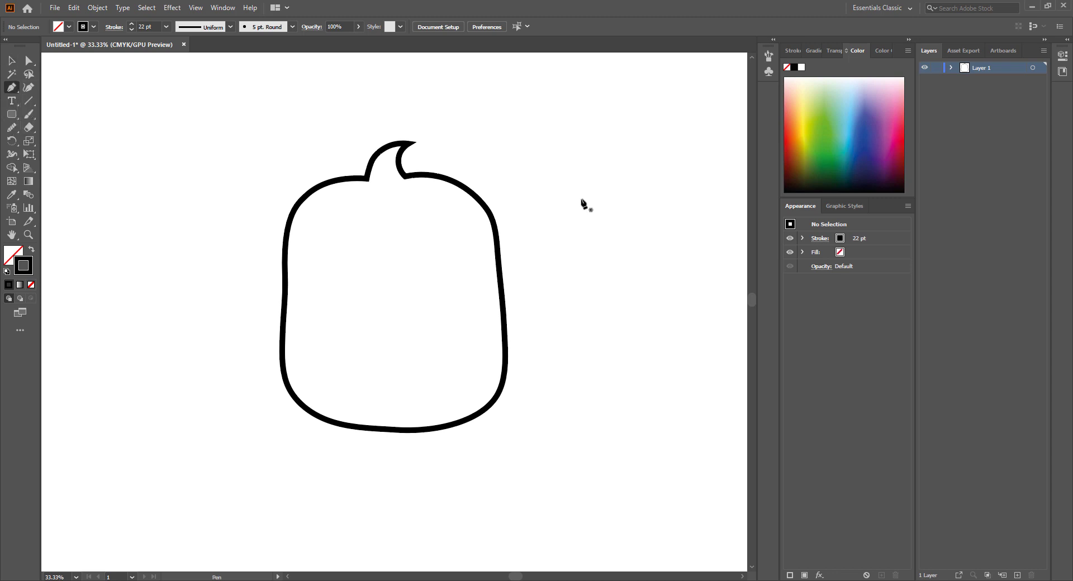
pyautogui.scroll(-1, 498, 178)
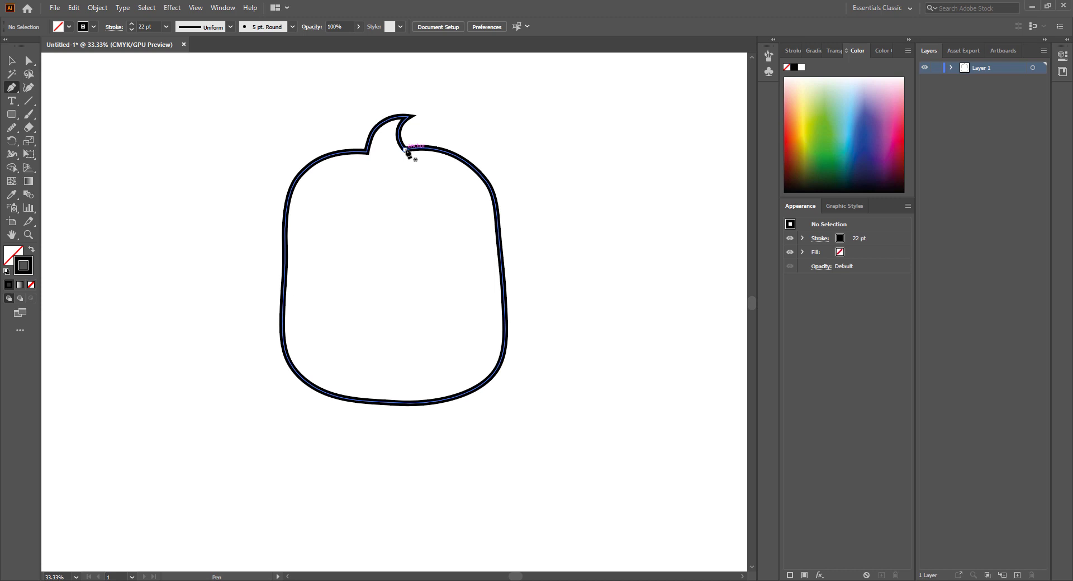
pyautogui.click(407, 148)
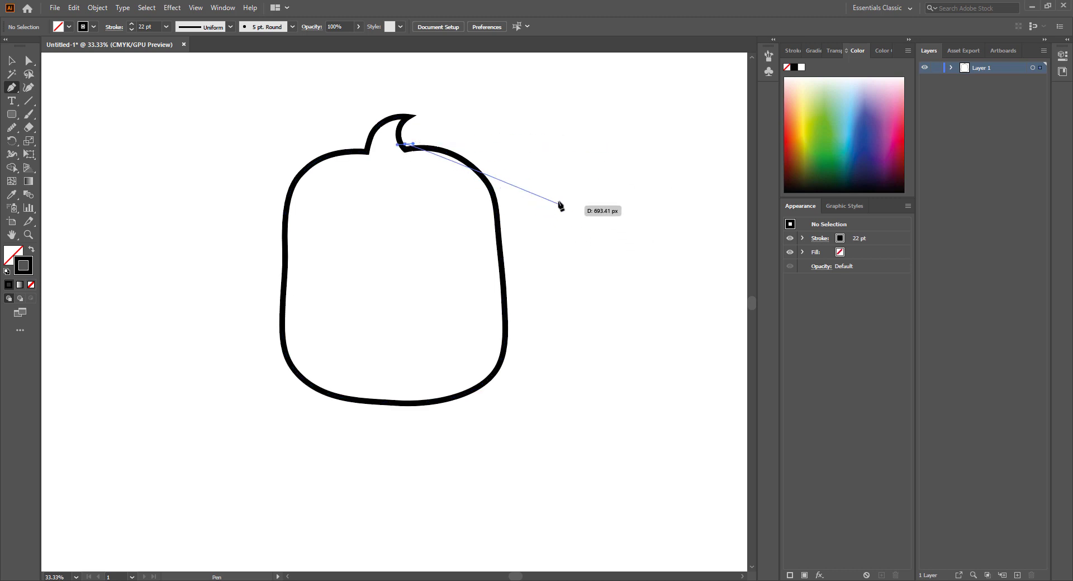
pyautogui.moveTo(559, 203); pyautogui.dragTo(575, 288)
pyautogui.moveTo(565, 333); pyautogui.dragTo(476, 322)
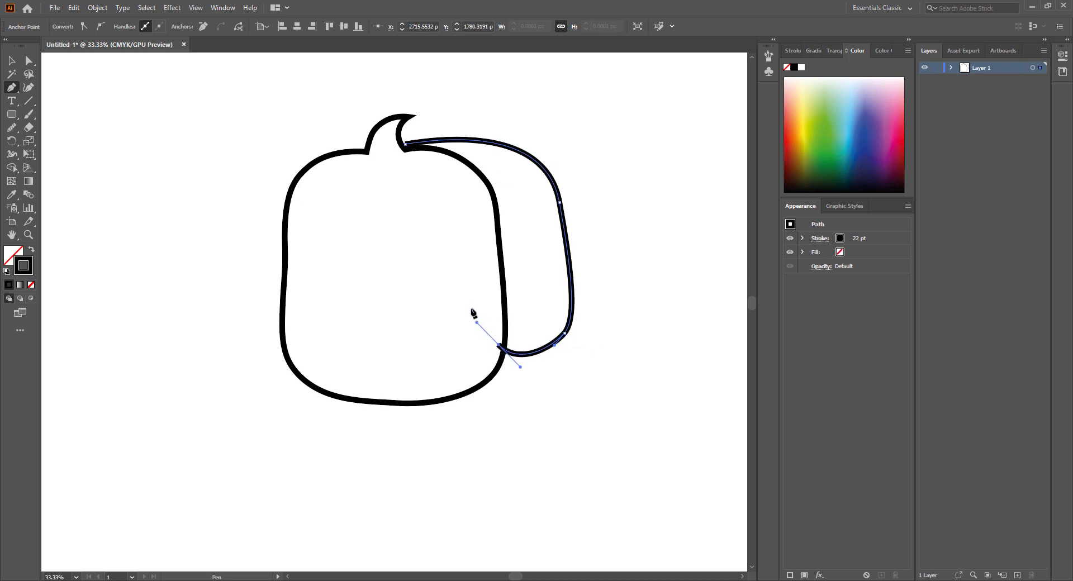
pyautogui.click(406, 146)
# - Round the new right-hand shape with the Curvature tool, bowing its inner edge and adding a point on its outer side
pyautogui.click(28, 88)
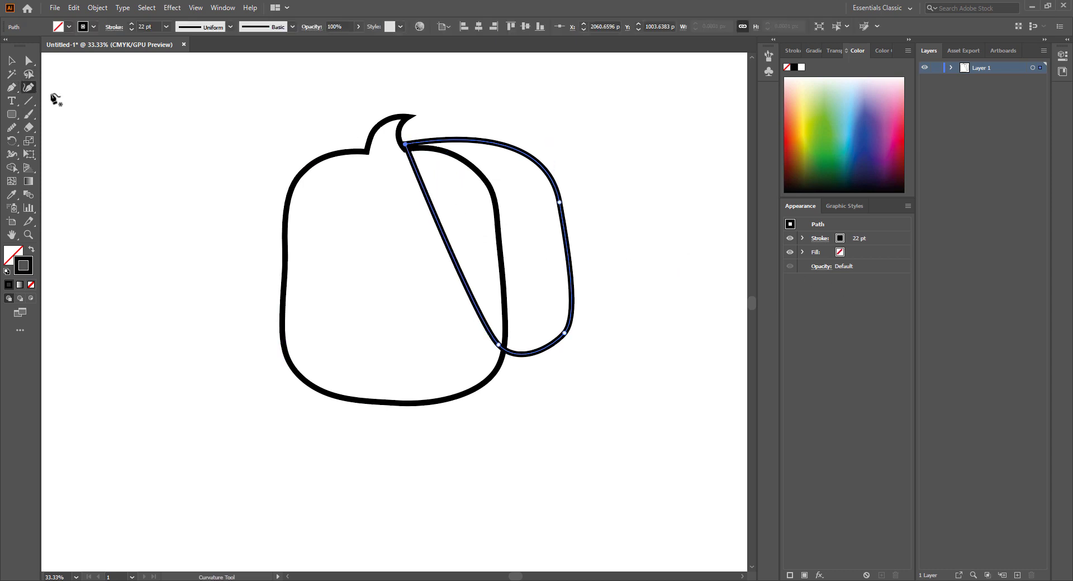
pyautogui.moveTo(499, 345); pyautogui.dragTo(488, 329)
pyautogui.moveTo(560, 203)
pyautogui.mouseDown()
pyautogui.moveTo(552, 210)
pyautogui.moveTo(559, 198)
pyautogui.mouseUp()
pyautogui.moveTo(584, 247); pyautogui.dragTo(573, 262)
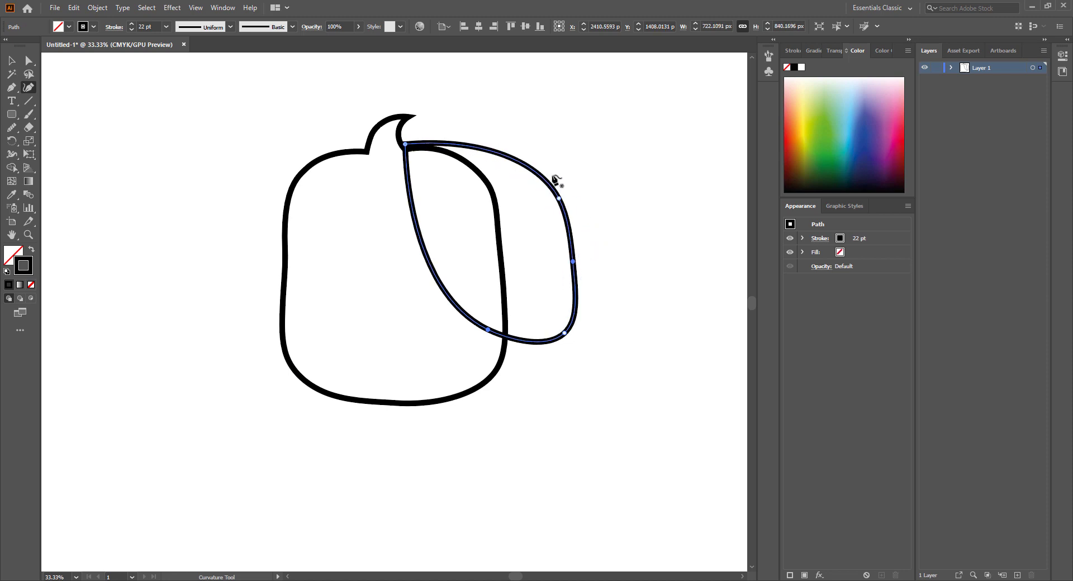
# - Fill the main body outline with orange EA860F and deselect it
pyautogui.click(29, 60)
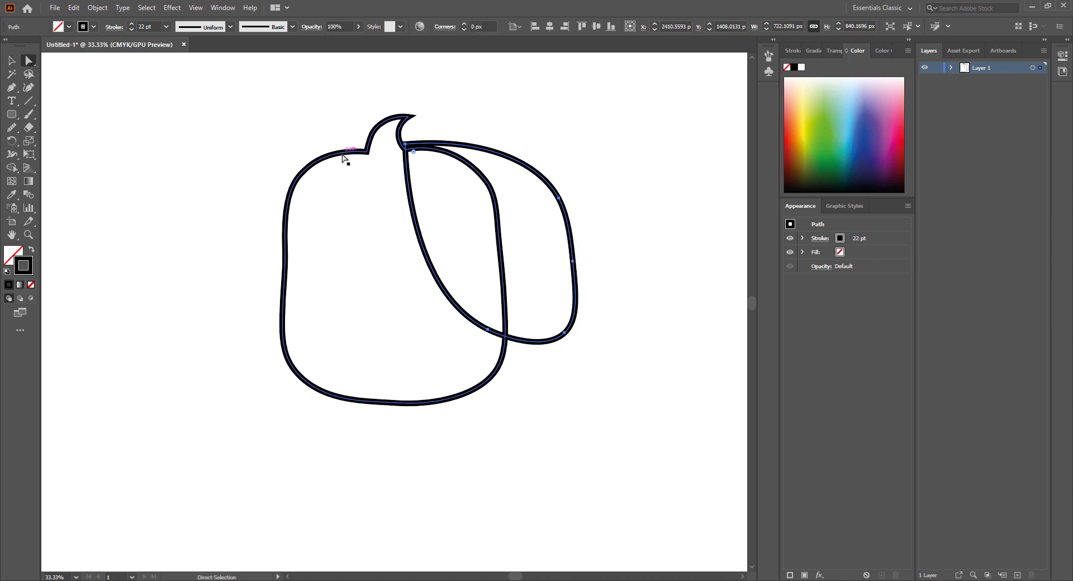
pyautogui.click(365, 155)
pyautogui.scroll(-1, 369, 157)
pyautogui.click(11, 60)
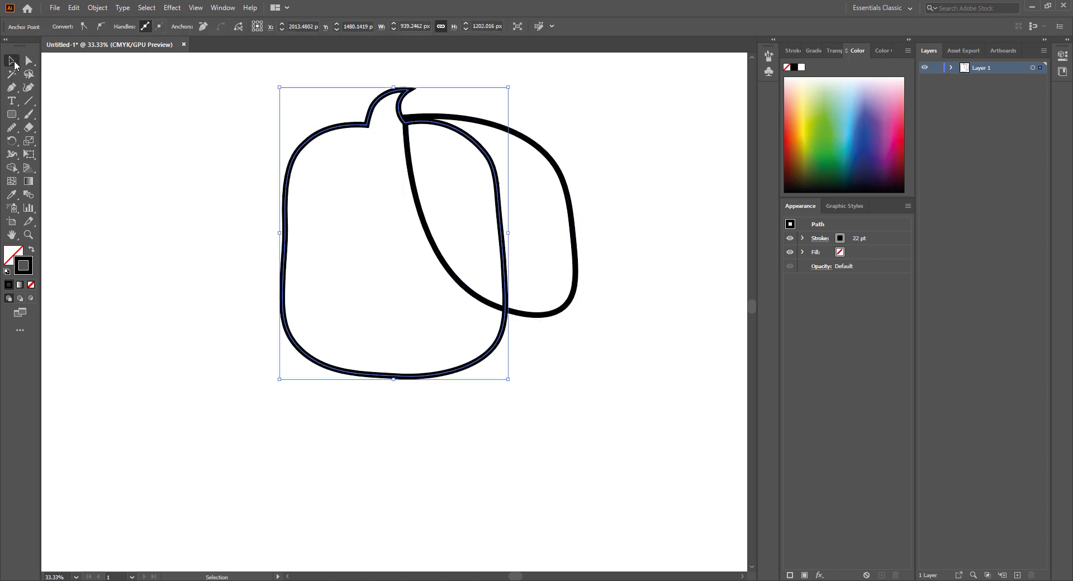
pyautogui.click(278, 124)
pyautogui.click(319, 140)
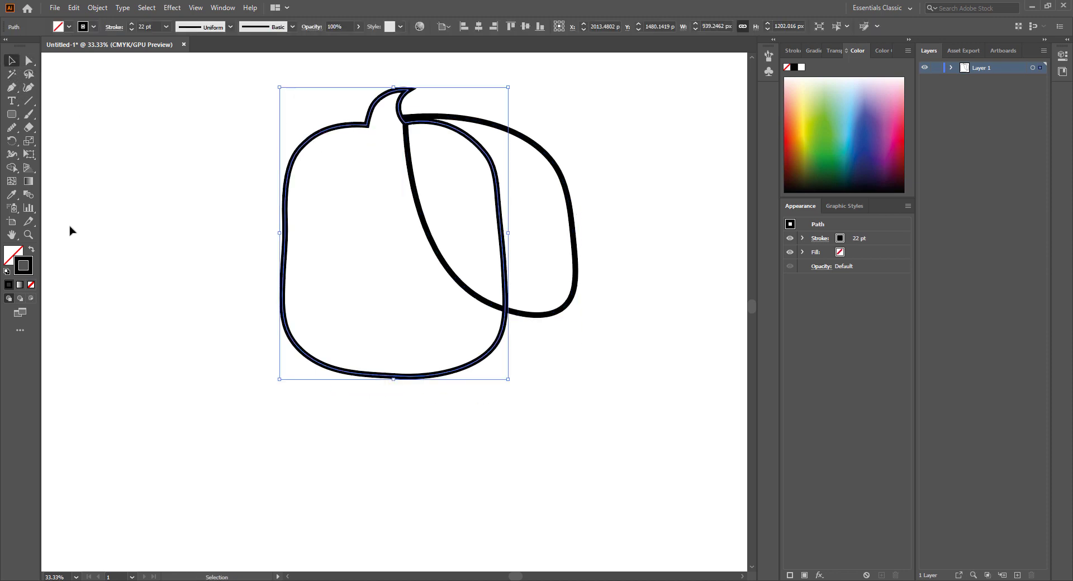
pyautogui.doubleClick(16, 255)
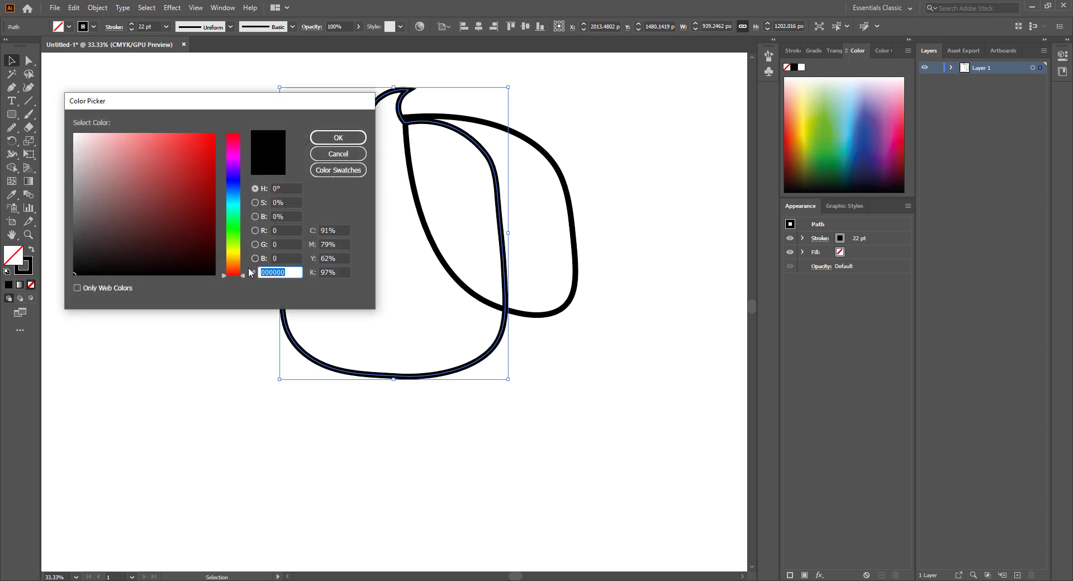
pyautogui.moveTo(243, 274); pyautogui.dragTo(242, 261)
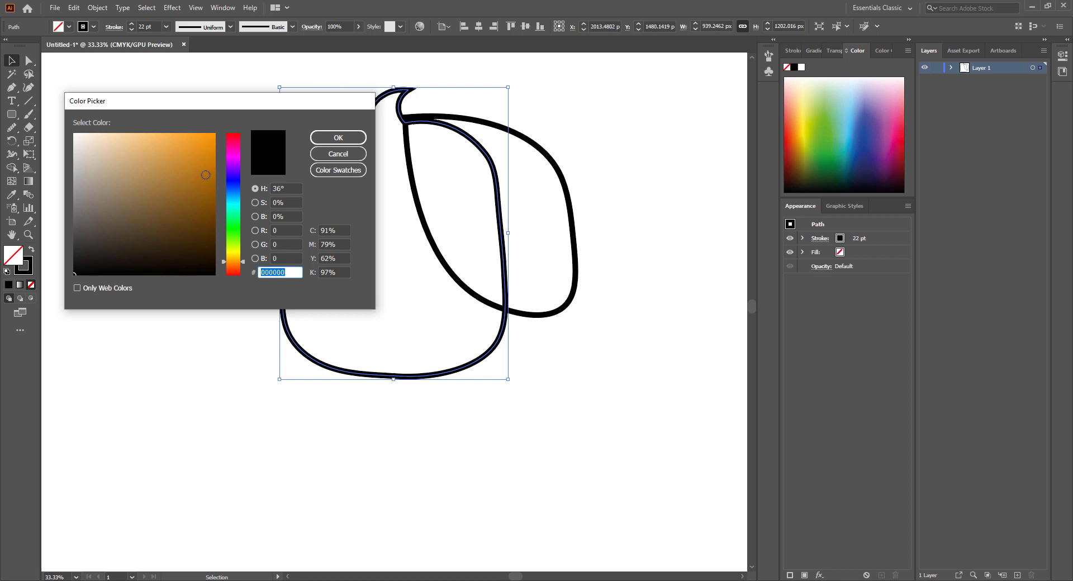
pyautogui.moveTo(243, 262); pyautogui.dragTo(243, 263)
pyautogui.click(207, 145)
pyautogui.click(338, 137)
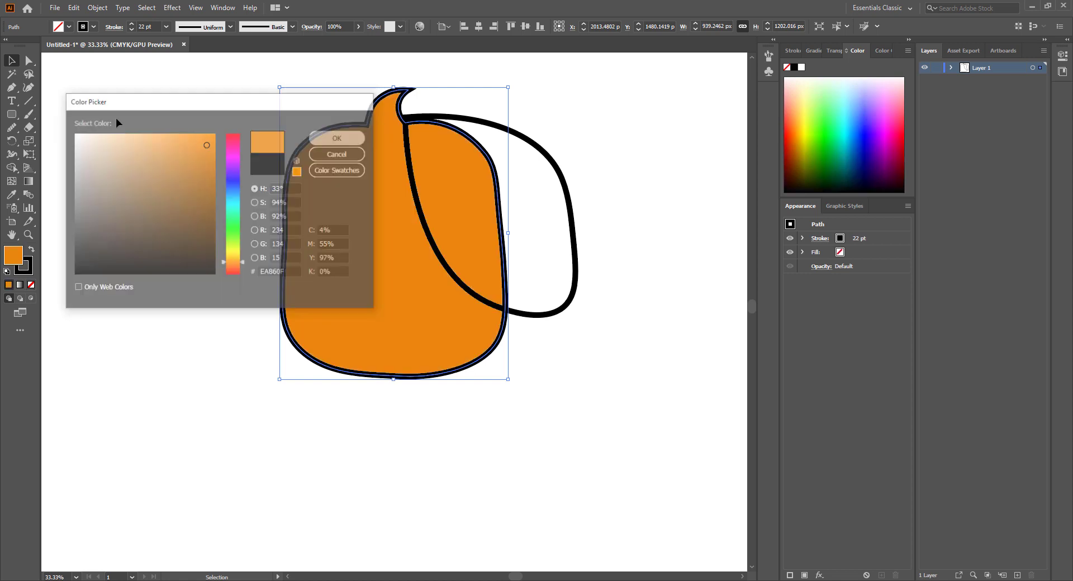
pyautogui.click(50, 70)
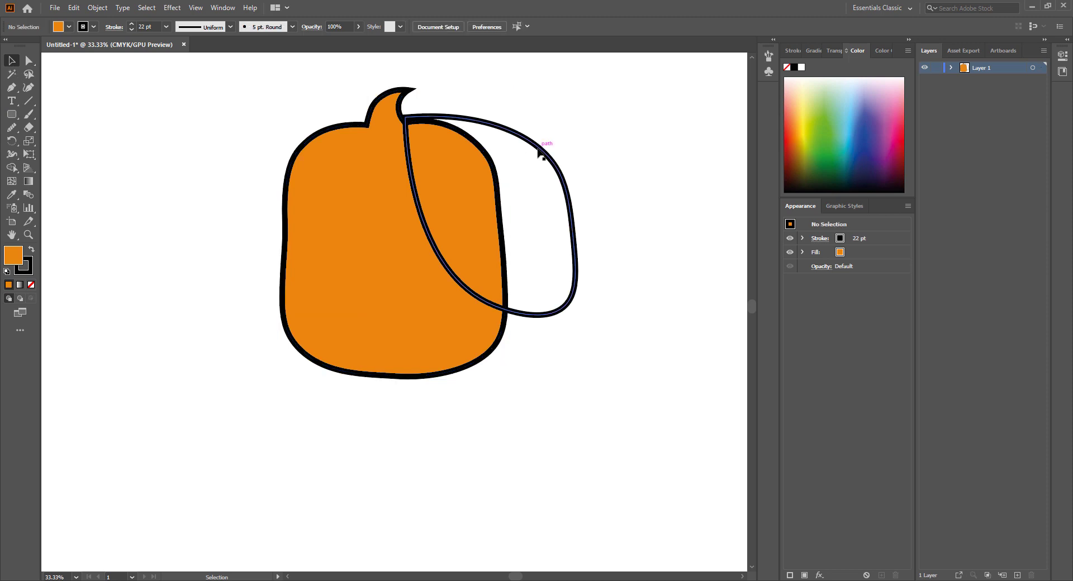
# - Fill the right-hand shape with black, send it behind the orange body and deselect it
pyautogui.click(570, 149)
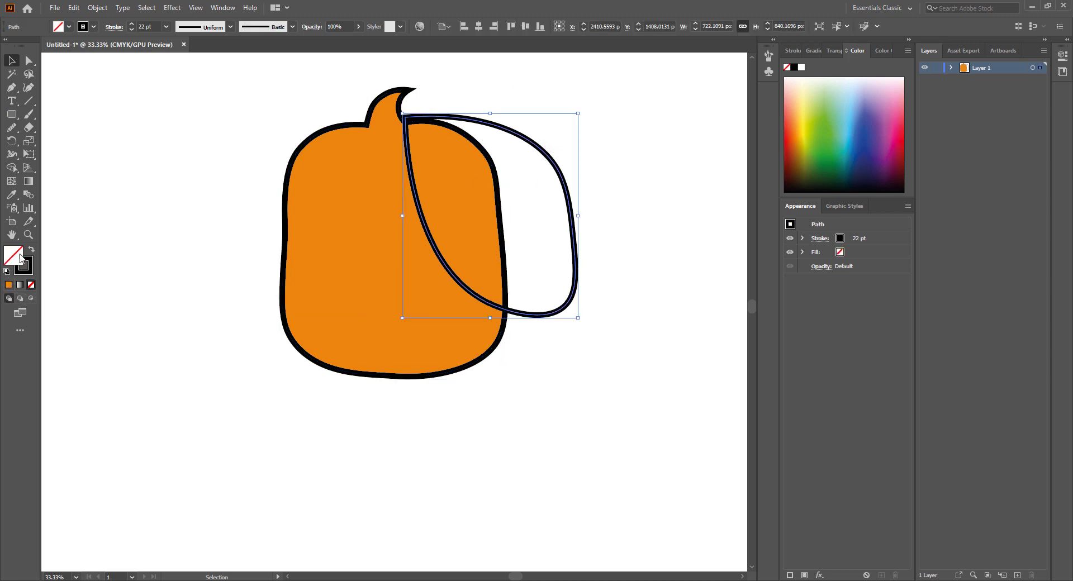
pyautogui.doubleClick(17, 261)
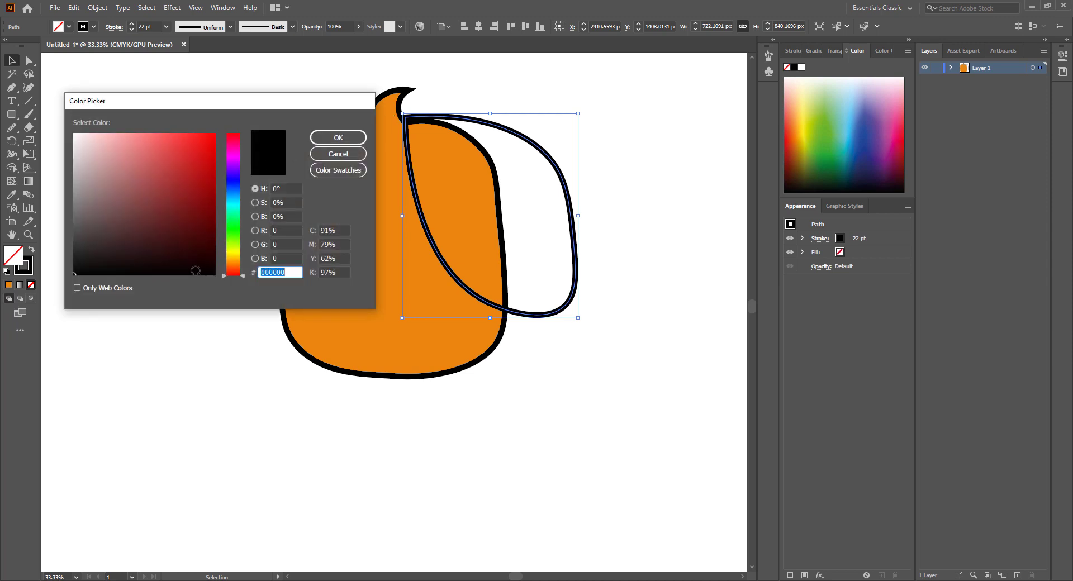
pyautogui.click(338, 138)
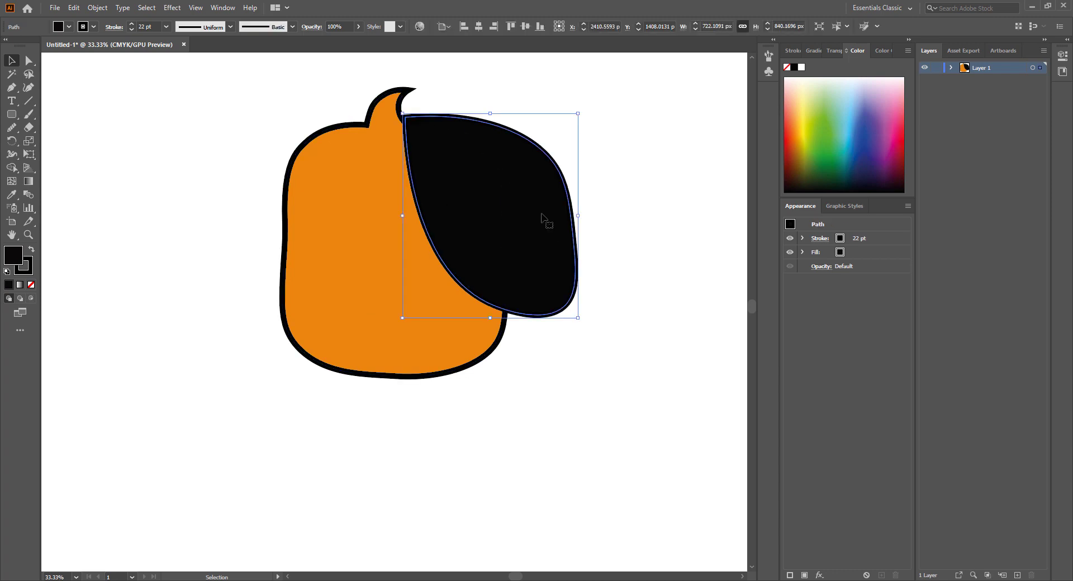
pyautogui.press('a')
pyautogui.press('v')
pyautogui.hotkey('ctrl', 'shift', '[')
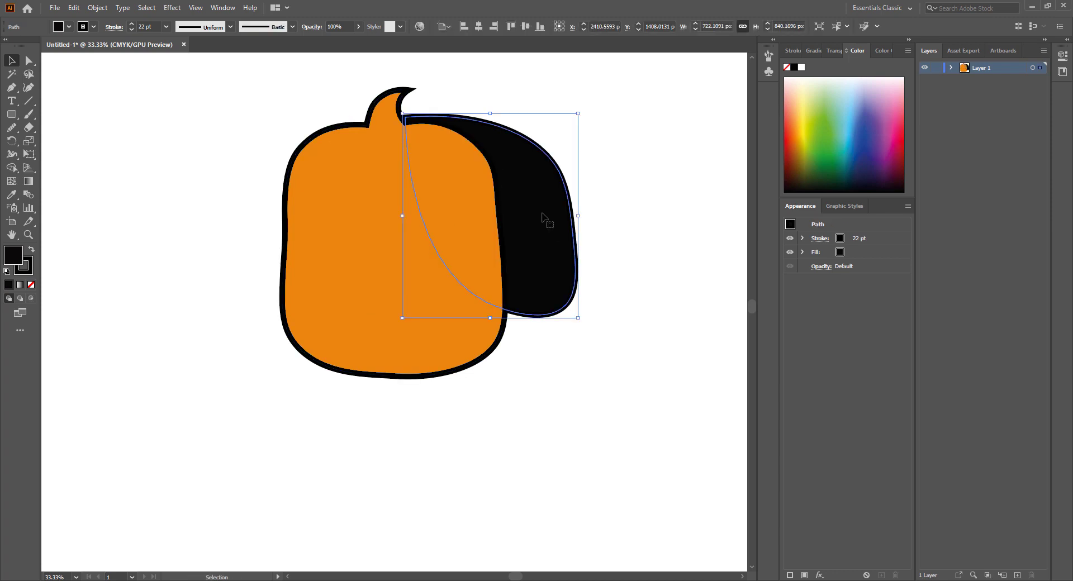
pyautogui.click(622, 137)
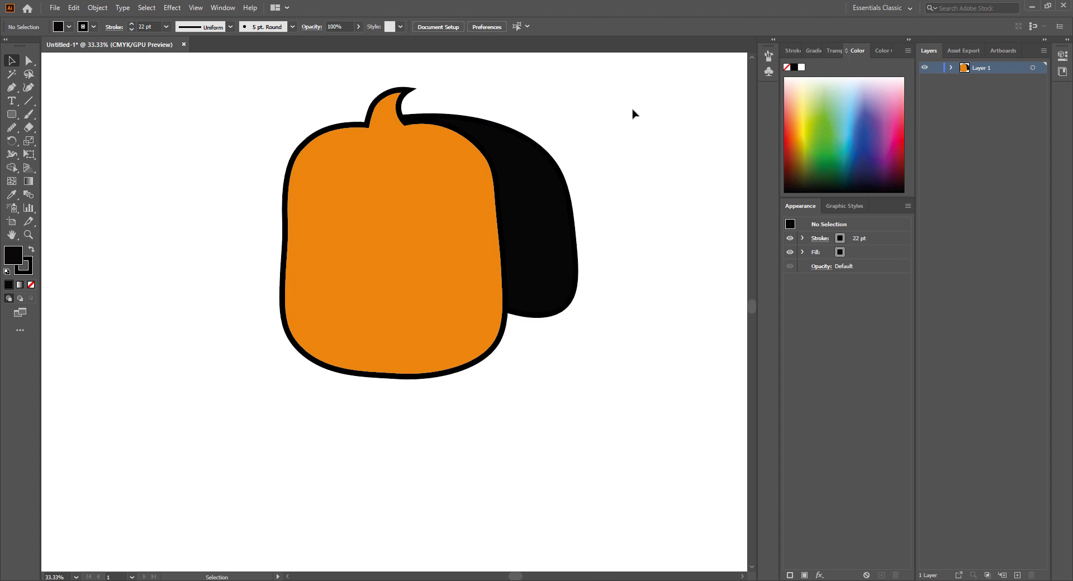
# - Copy the black shape to the left of the orange body and rotate the copy clockwise
pyautogui.scroll(1, 637, 180)
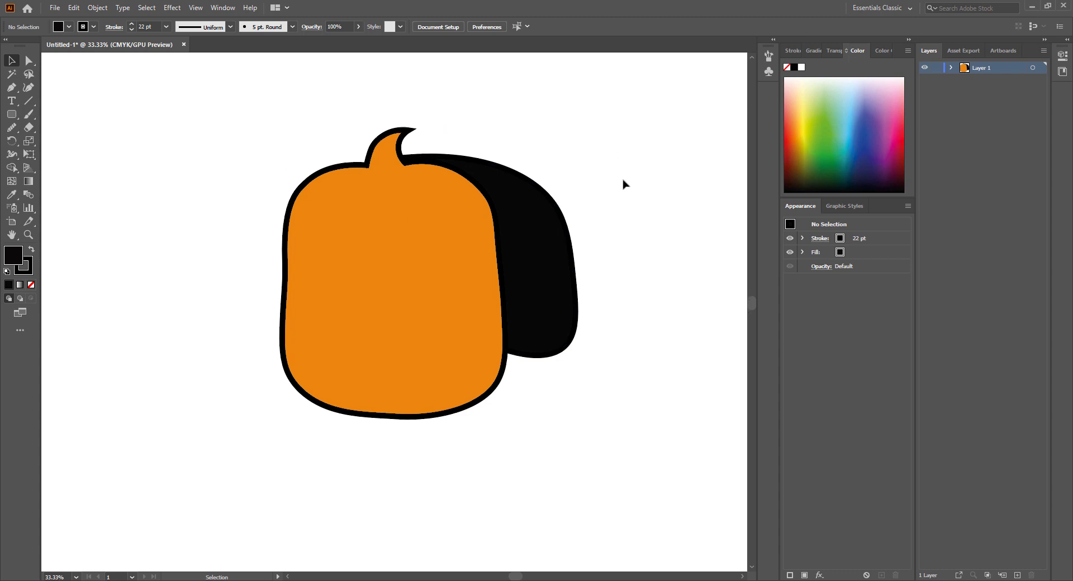
pyautogui.click(550, 291)
pyautogui.keyDown('alt'); pyautogui.moveTo(524, 320); pyautogui.dragTo(175, 299); pyautogui.keyUp('alt')
pyautogui.moveTo(234, 129); pyautogui.dragTo(201, 207)
# - Mirror the copied black shape horizontally, shrink it slightly and turn its pointed end toward the body's upper left shoulder
pyautogui.rightClick(187, 210)
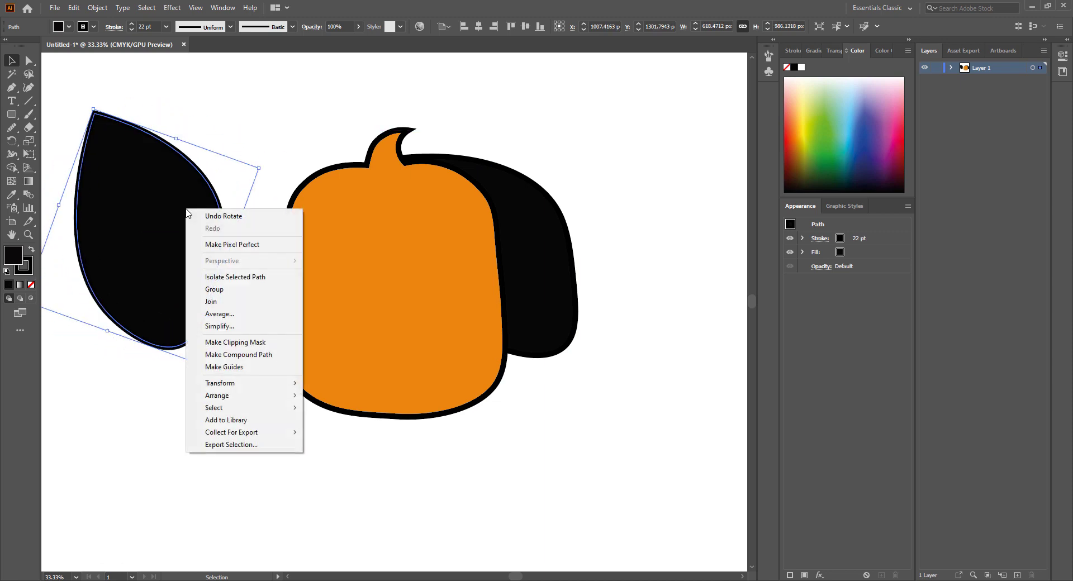
pyautogui.moveTo(237, 385)
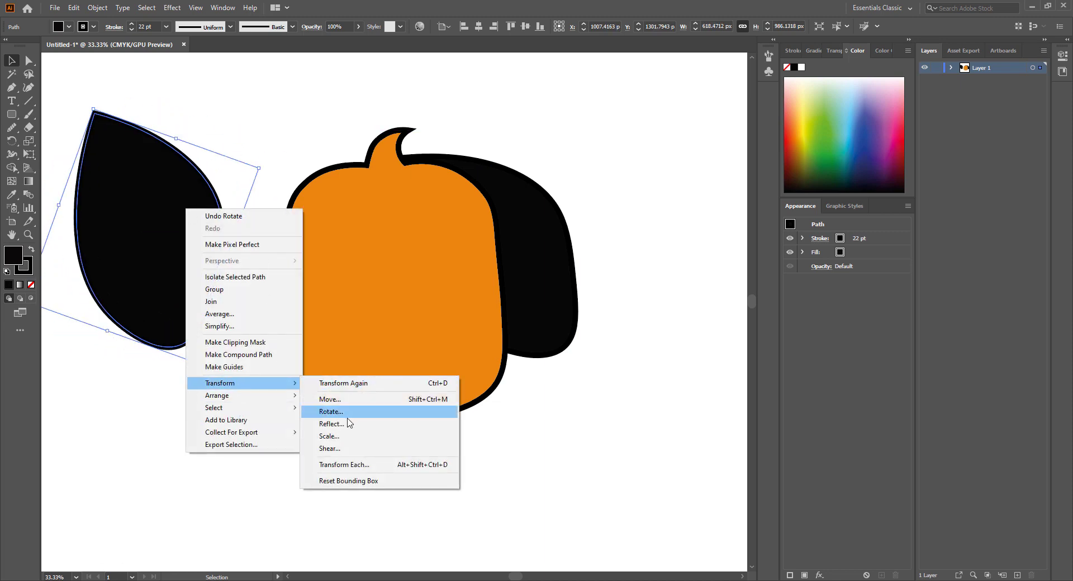
pyautogui.click(335, 424)
pyautogui.click(721, 310)
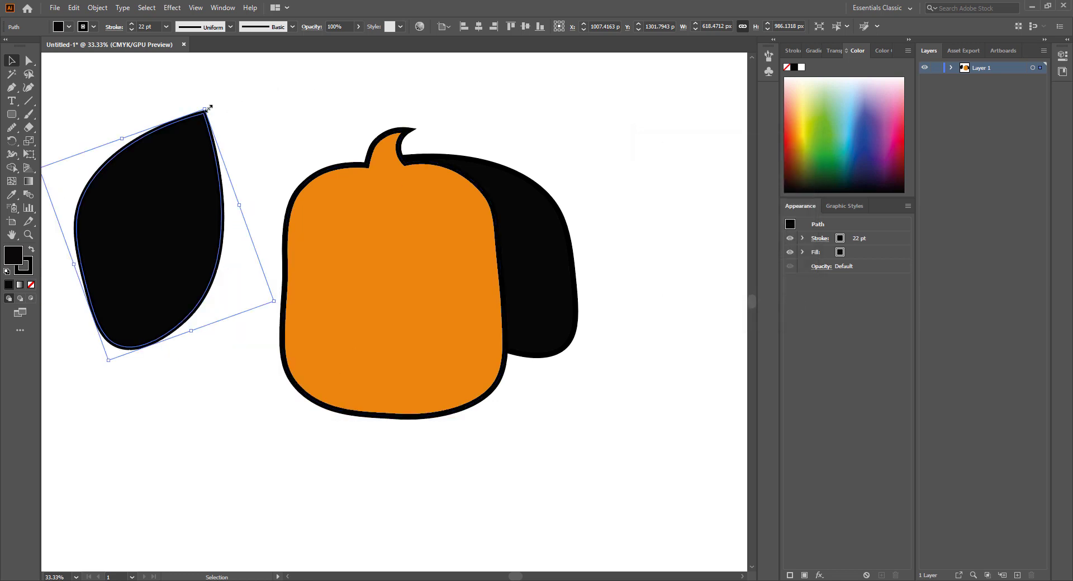
pyautogui.moveTo(208, 108)
pyautogui.mouseDown()
pyautogui.moveTo(199, 125)
pyautogui.moveTo(249, 240)
pyautogui.moveTo(232, 233)
pyautogui.moveTo(253, 138)
pyautogui.mouseUp()
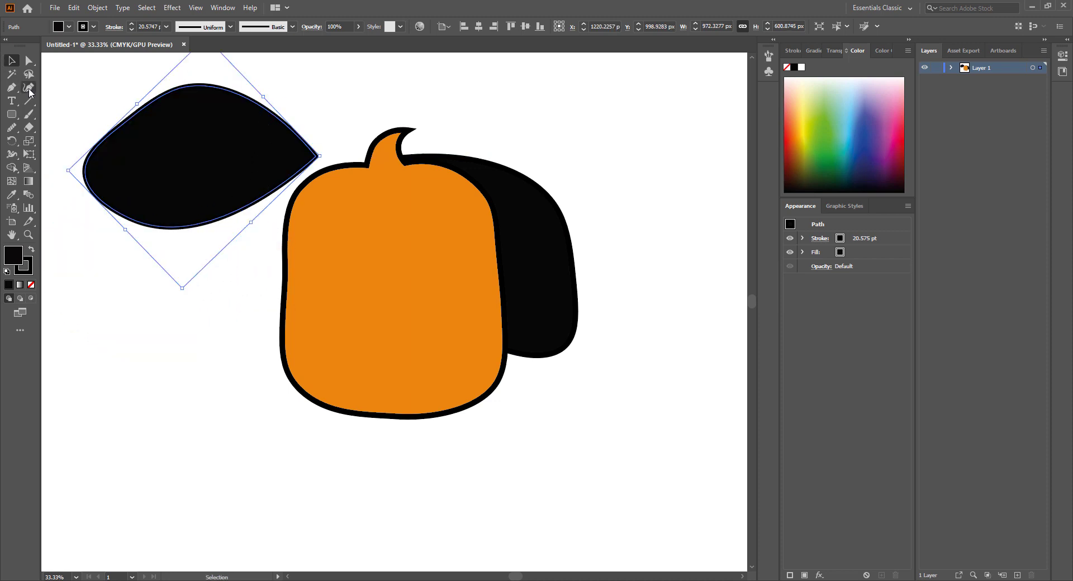
# - Bow the lower edge of the left black shape inward and round its outer end with the Curvature tool
pyautogui.click(29, 90)
pyautogui.moveTo(246, 206); pyautogui.dragTo(237, 183)
pyautogui.moveTo(85, 172); pyautogui.dragTo(96, 187)
pyautogui.moveTo(128, 118); pyautogui.dragTo(124, 117)
pyautogui.click(10, 65)
pyautogui.click(263, 84)
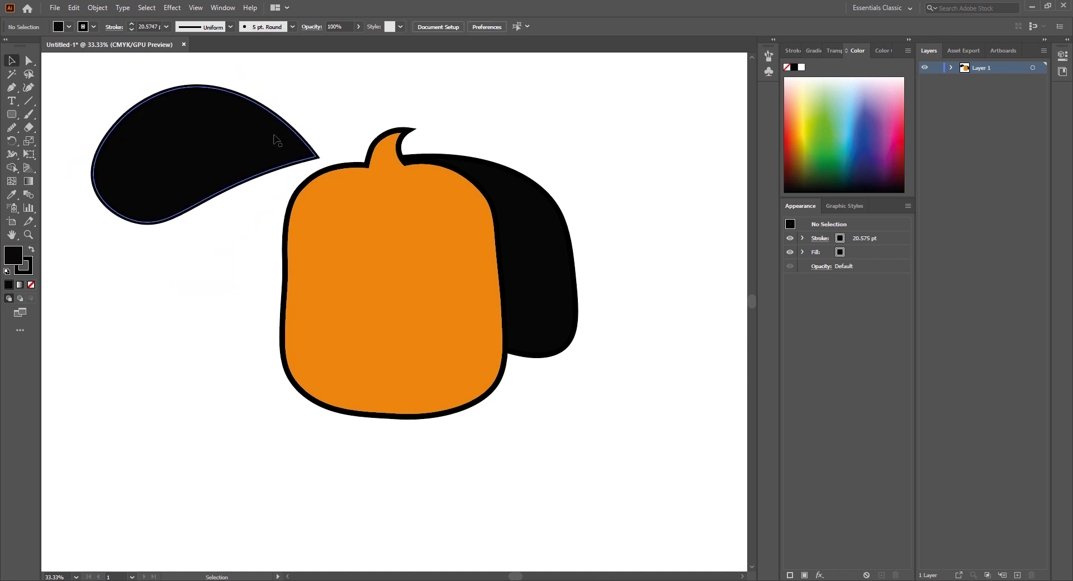
# - Scale the left black shape down to about 846 px wide and 525 px high, keeping its tip in place
pyautogui.click(276, 139)
pyautogui.scroll(2, 279, 146)
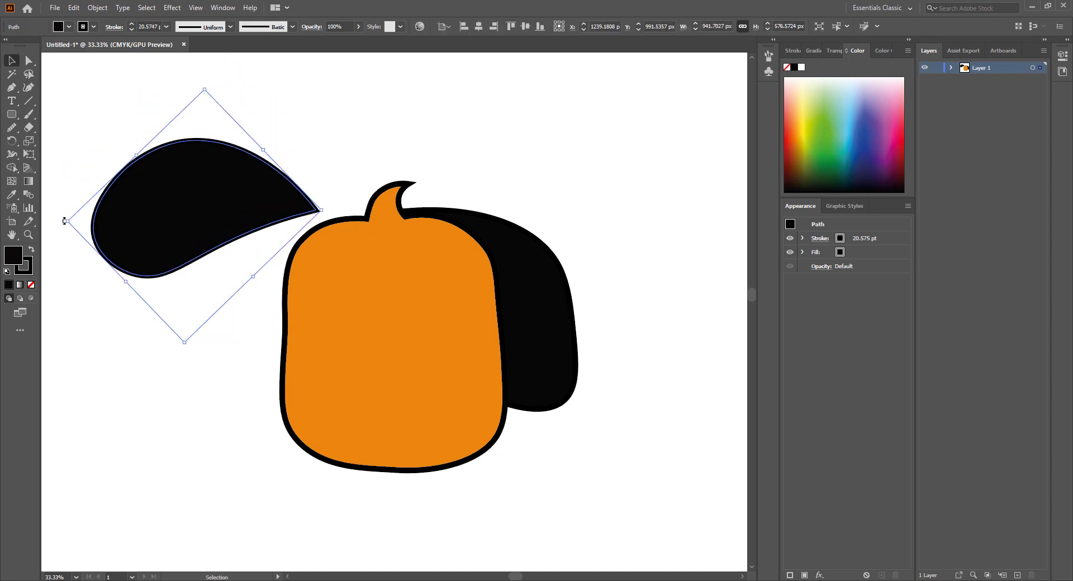
pyautogui.moveTo(71, 227); pyautogui.dragTo(95, 233)
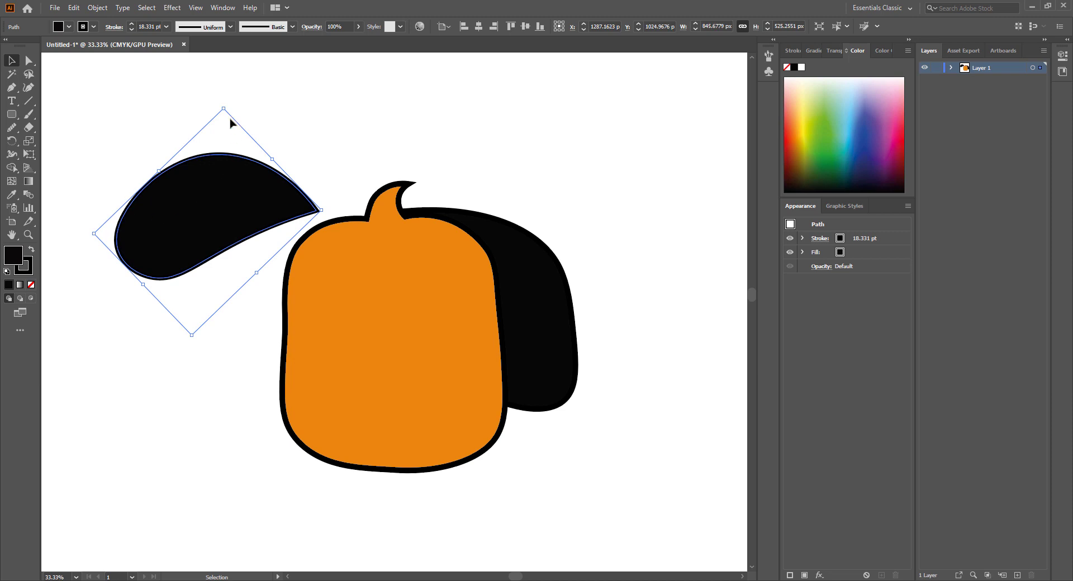
# - Adjust the anchors on the left black shape's rounded end and upper edge, smooth the upper curve and deselect it
pyautogui.click(29, 60)
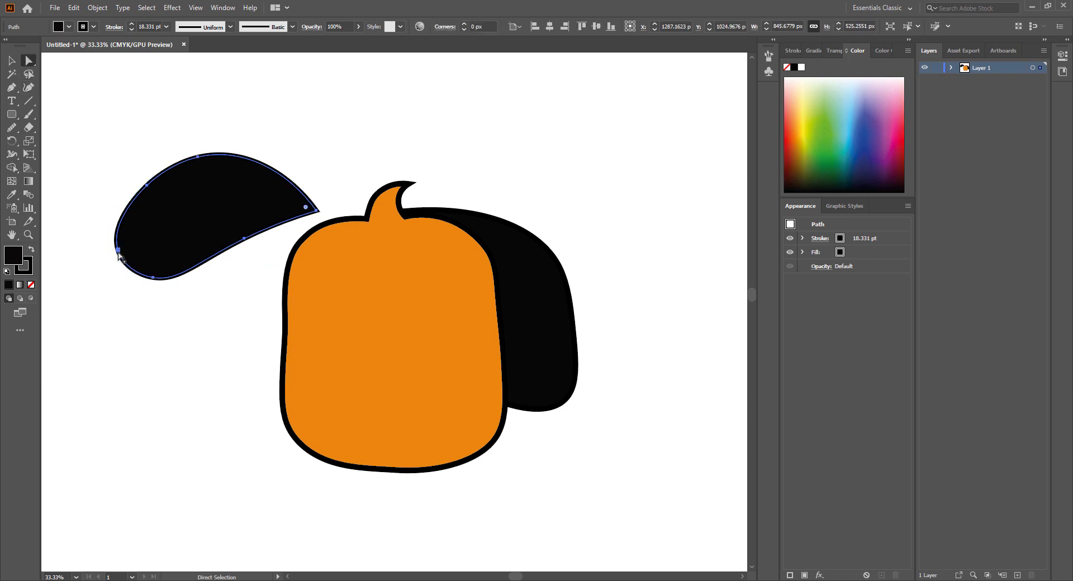
pyautogui.click(118, 250)
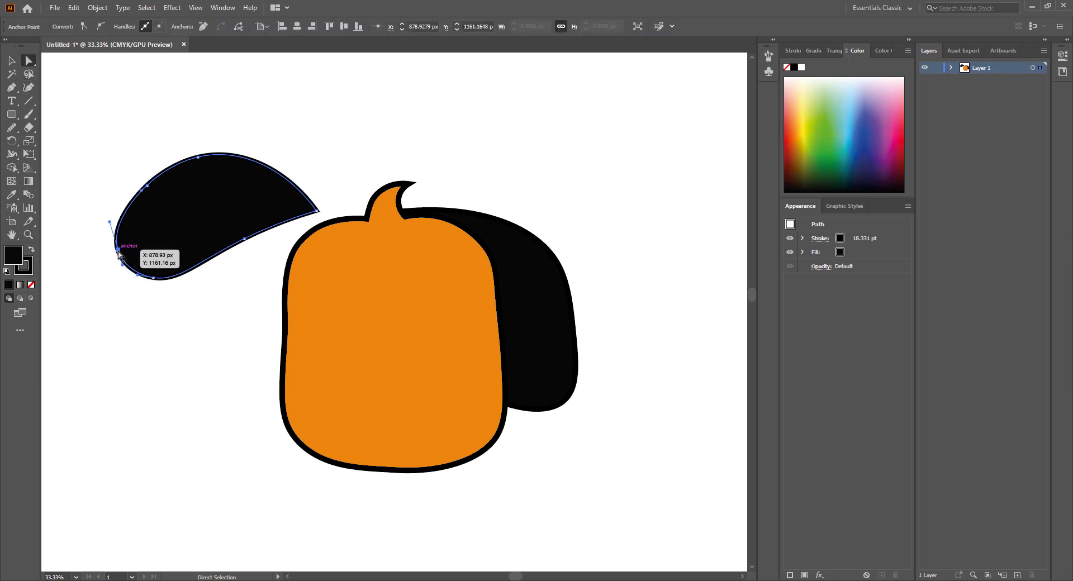
pyautogui.moveTo(116, 253); pyautogui.dragTo(158, 285)
pyautogui.moveTo(149, 191)
pyautogui.mouseDown()
pyautogui.moveTo(157, 185)
pyautogui.moveTo(143, 200)
pyautogui.mouseUp()
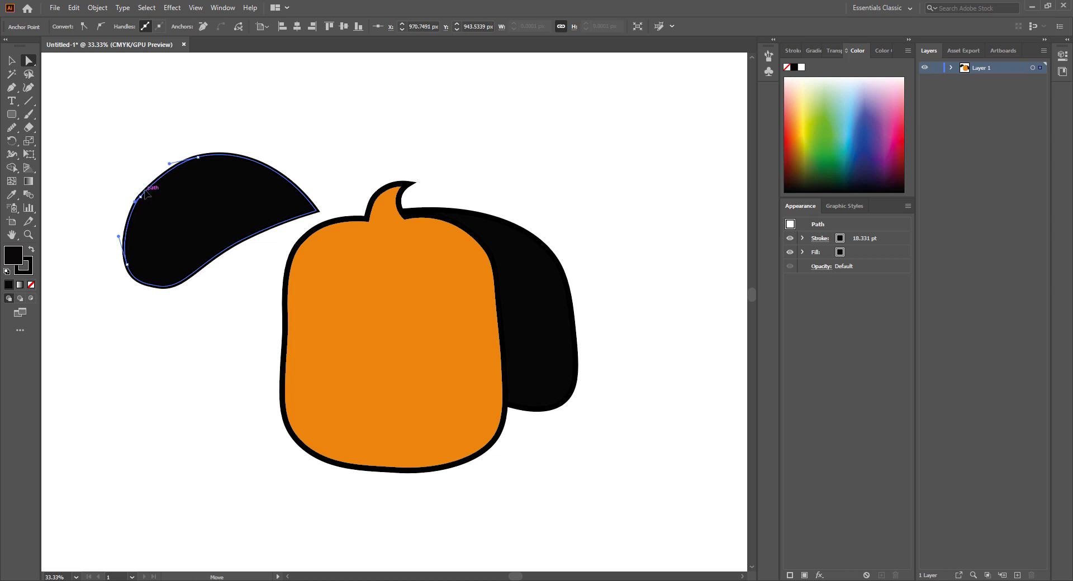
pyautogui.click(13, 130)
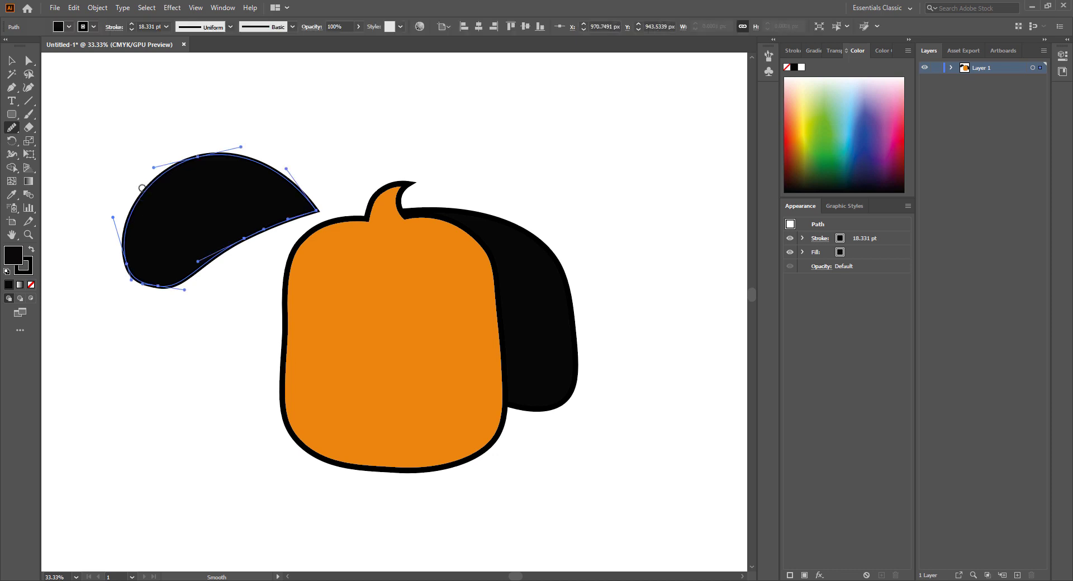
pyautogui.click(13, 61)
pyautogui.click(448, 189)
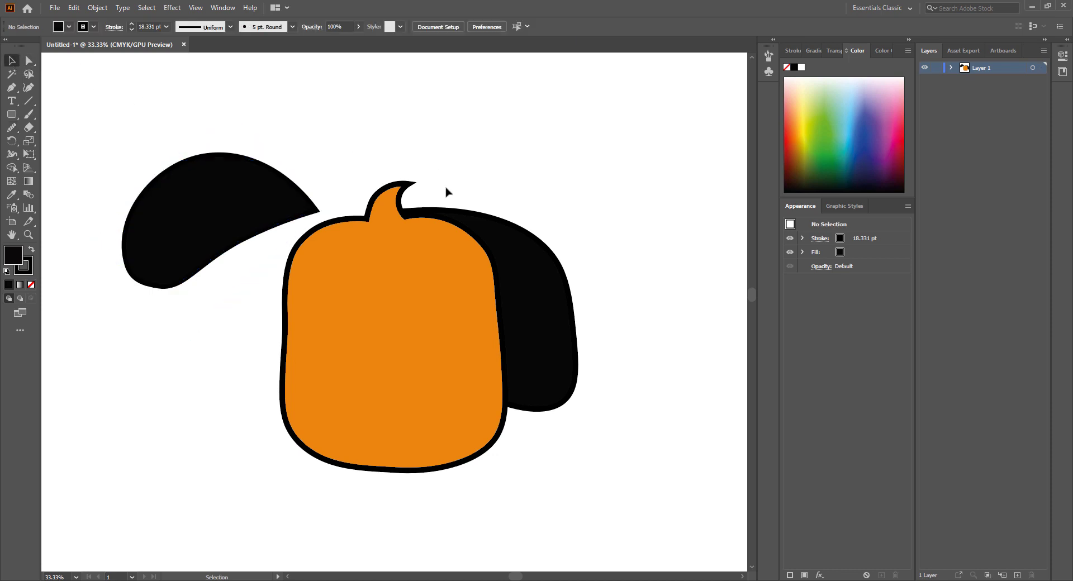
pyautogui.click(240, 217)
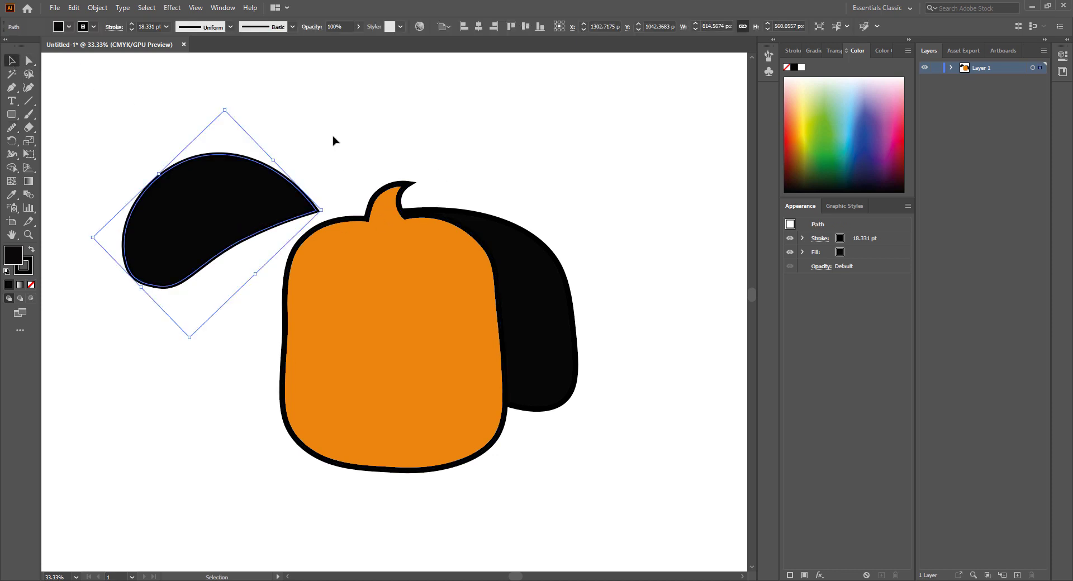
pyautogui.click(343, 151)
pyautogui.scroll(-2, 343, 151)
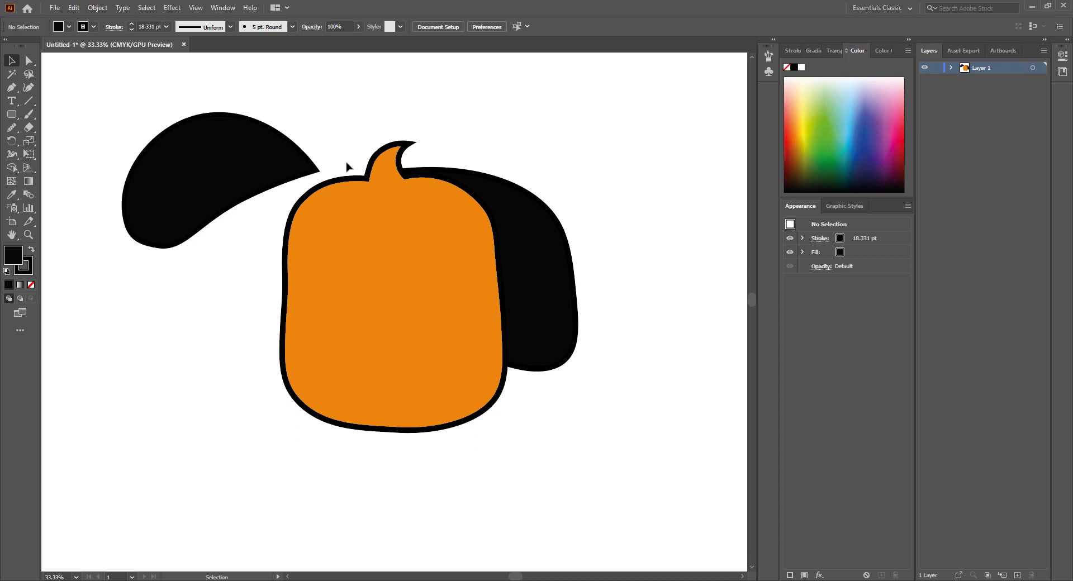
pyautogui.moveTo(12, 89); pyautogui.dragTo(42, 94)
pyautogui.click(42, 90)
pyautogui.moveTo(391, 369); pyautogui.dragTo(391, 325)
# - Draw a downward-pointing black triangle about 372 by 323 px with the Star tool and move it left of the body's lower part
pyautogui.moveTo(12, 114); pyautogui.dragTo(40, 169)
pyautogui.moveTo(536, 136); pyautogui.dragTo(493, 124)
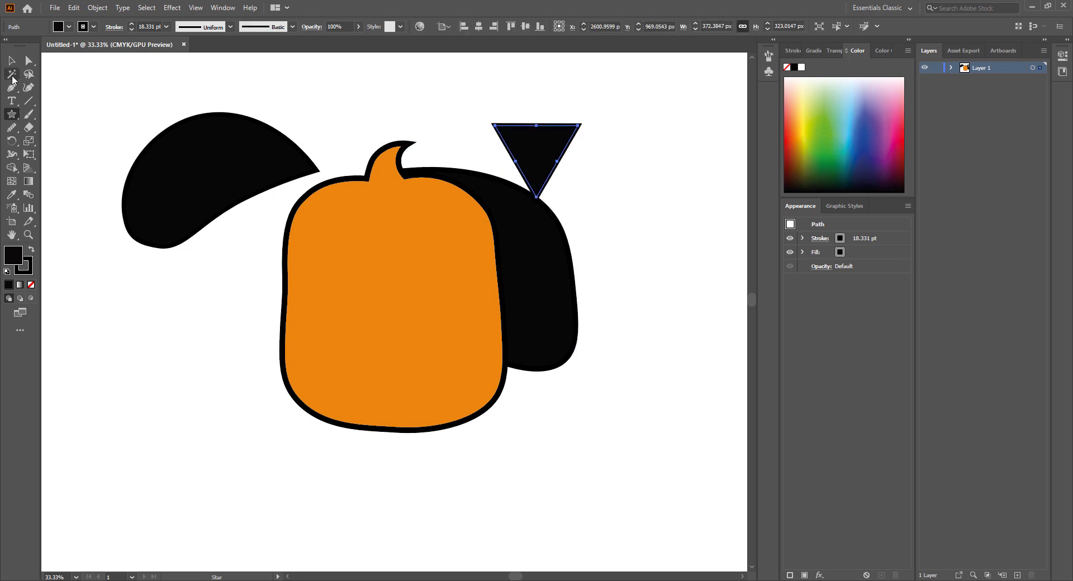
pyautogui.click(11, 61)
pyautogui.moveTo(546, 159); pyautogui.dragTo(220, 386)
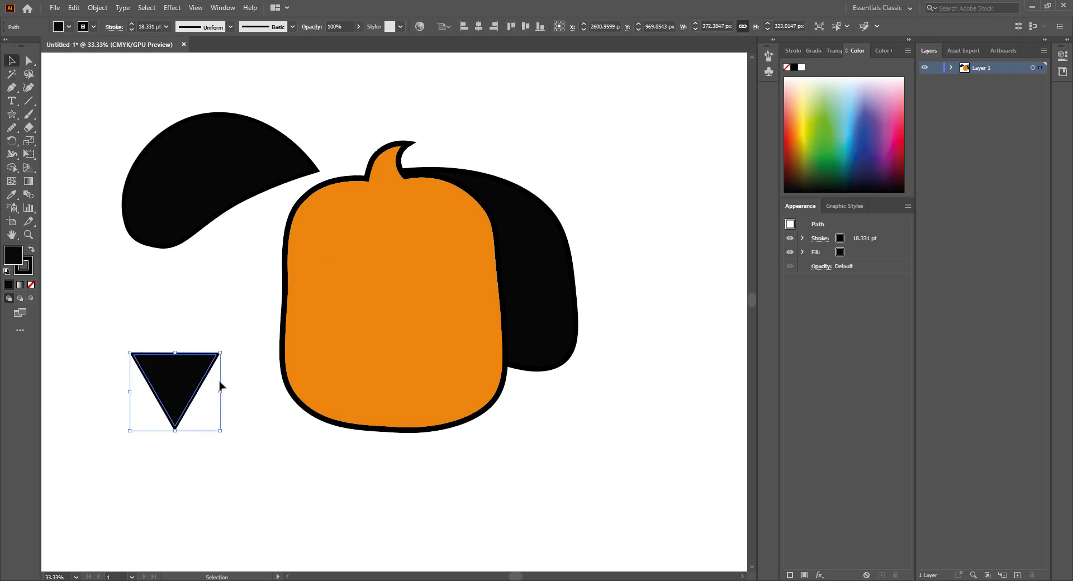
# - Try to bulge the black triangle's right edge outward by moving its middle anchor
pyautogui.click(28, 88)
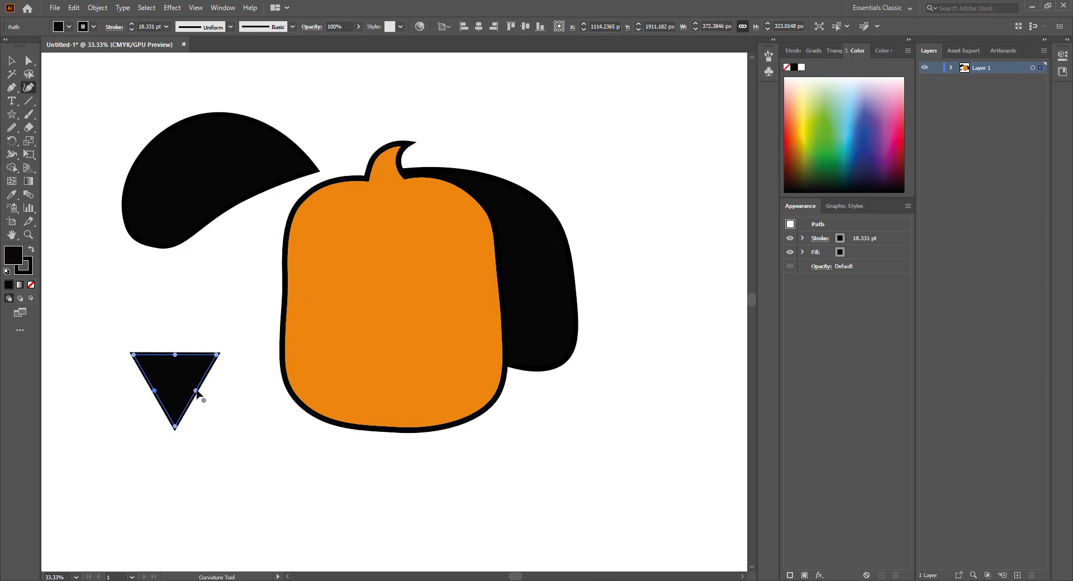
pyautogui.moveTo(196, 391); pyautogui.dragTo(205, 396)
pyautogui.hotkey('ctrl', 'z')
pyautogui.click(29, 61)
pyautogui.click(196, 393)
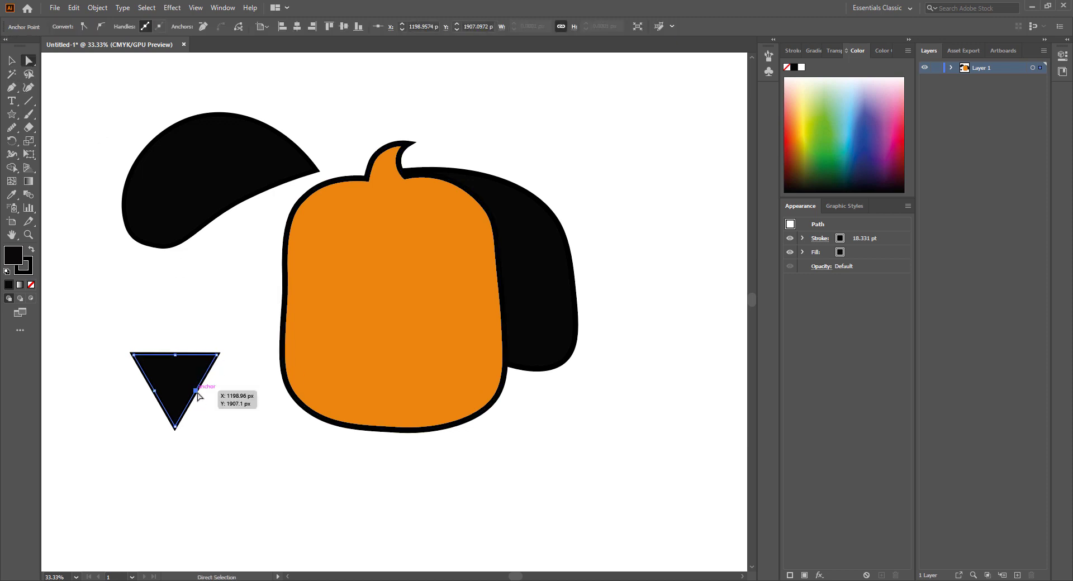
pyautogui.moveTo(197, 393)
pyautogui.mouseDown()
pyautogui.moveTo(207, 402)
pyautogui.moveTo(214, 385)
pyautogui.mouseUp()
# - Delete the black triangle left of the orange body
pyautogui.click(11, 60)
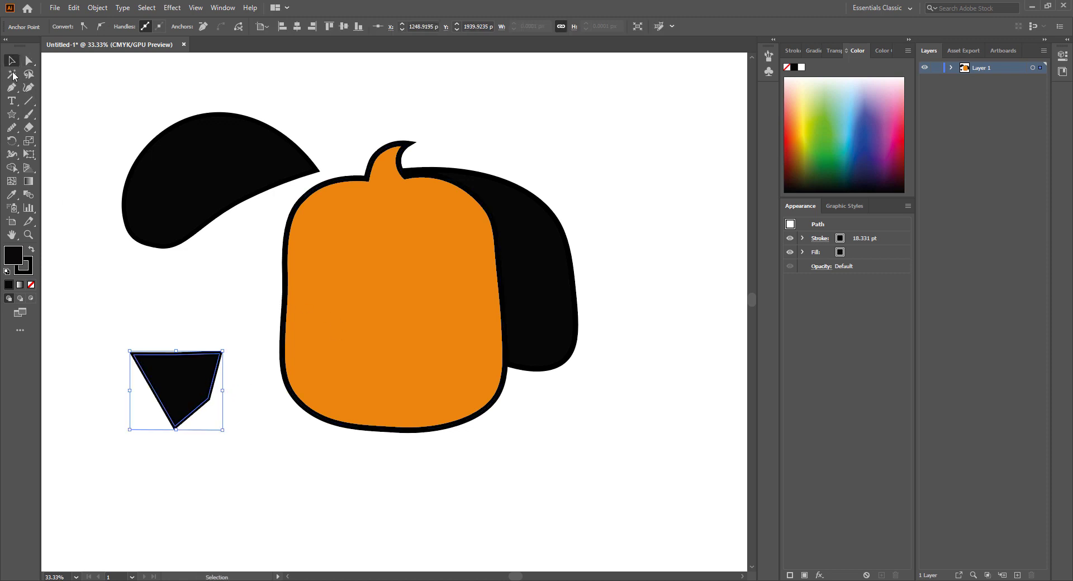
pyautogui.moveTo(143, 323); pyautogui.dragTo(211, 484)
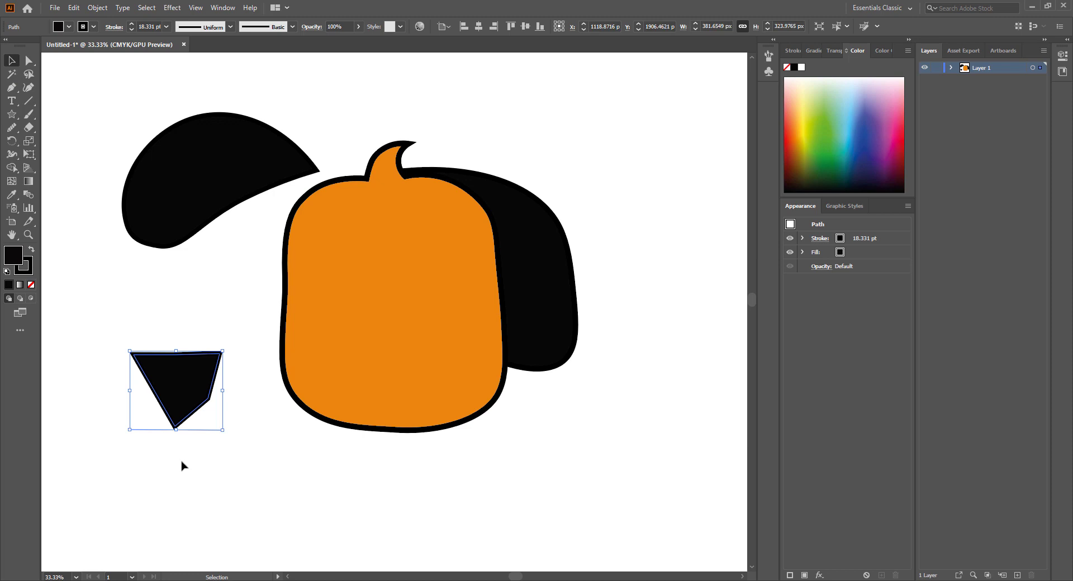
pyautogui.press('Delete')
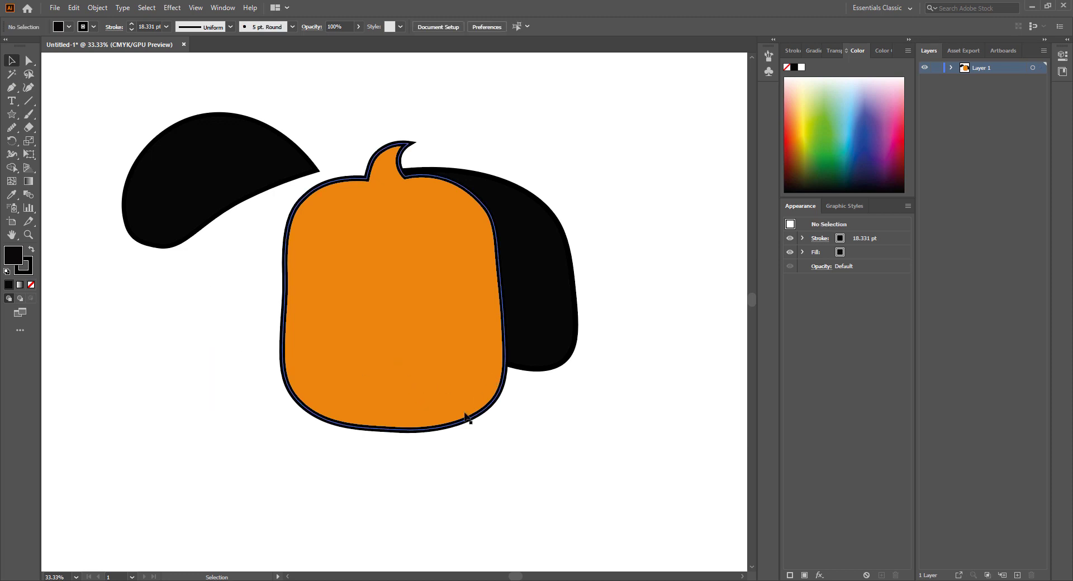
# - Draw a black circle about 418 px in diameter with the Ellipse tool left of the body and remove its stroke
pyautogui.moveTo(11, 117); pyautogui.dragTo(78, 139)
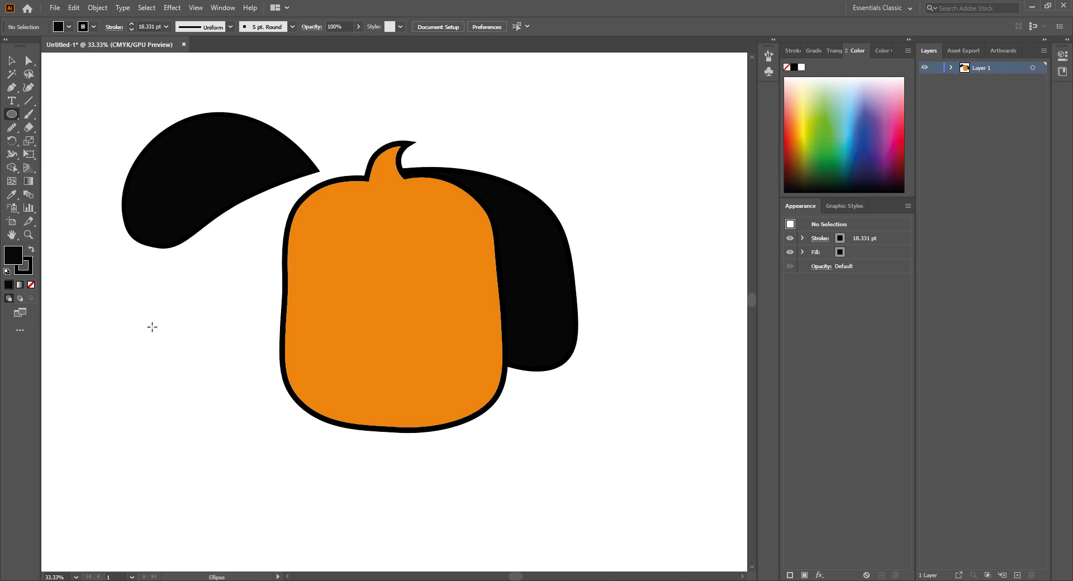
pyautogui.moveTo(150, 332); pyautogui.dragTo(142, 328)
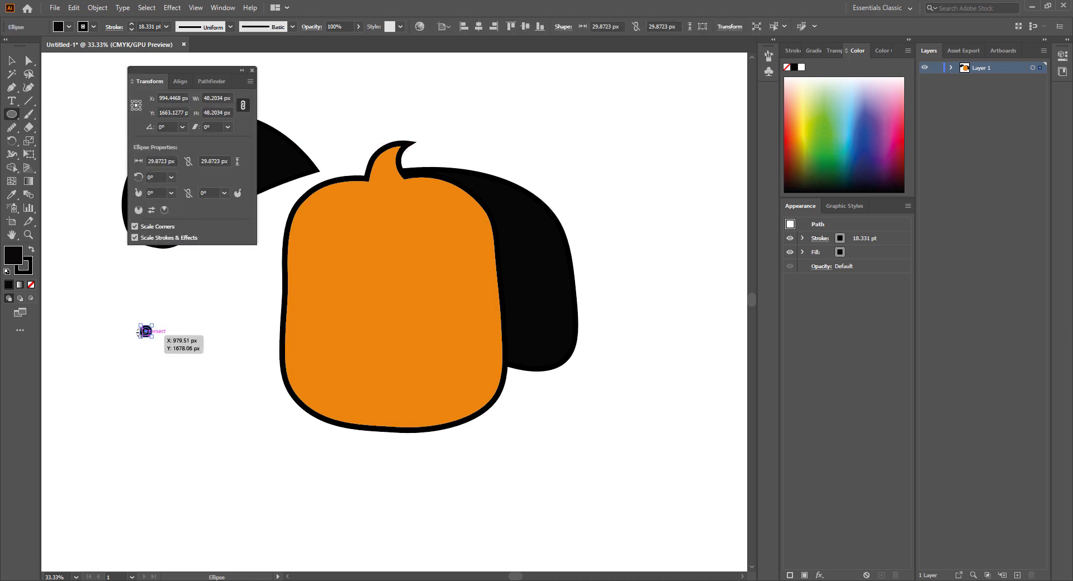
pyautogui.click(253, 71)
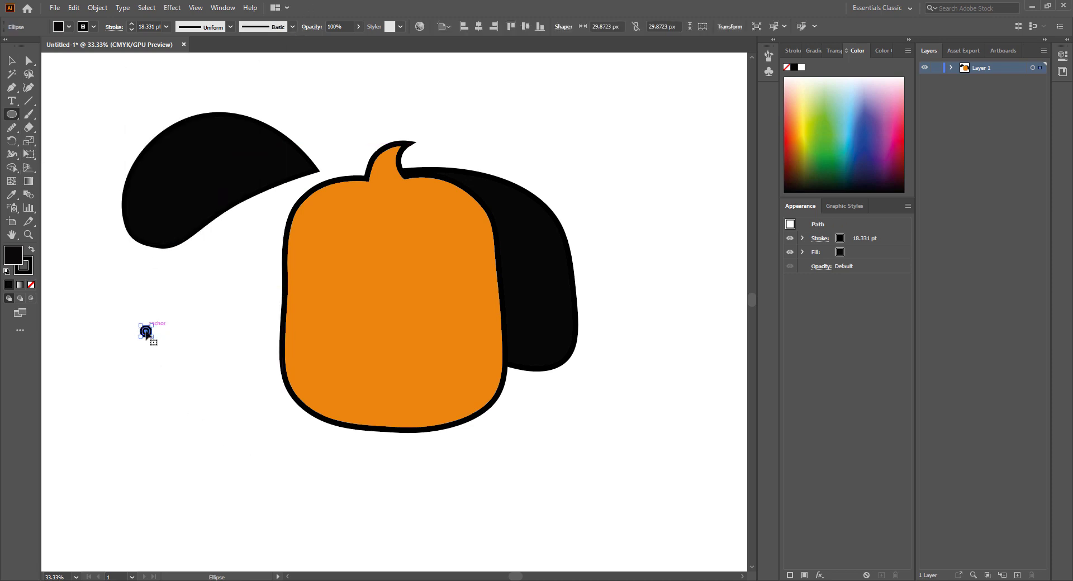
pyautogui.moveTo(148, 332); pyautogui.dragTo(211, 282)
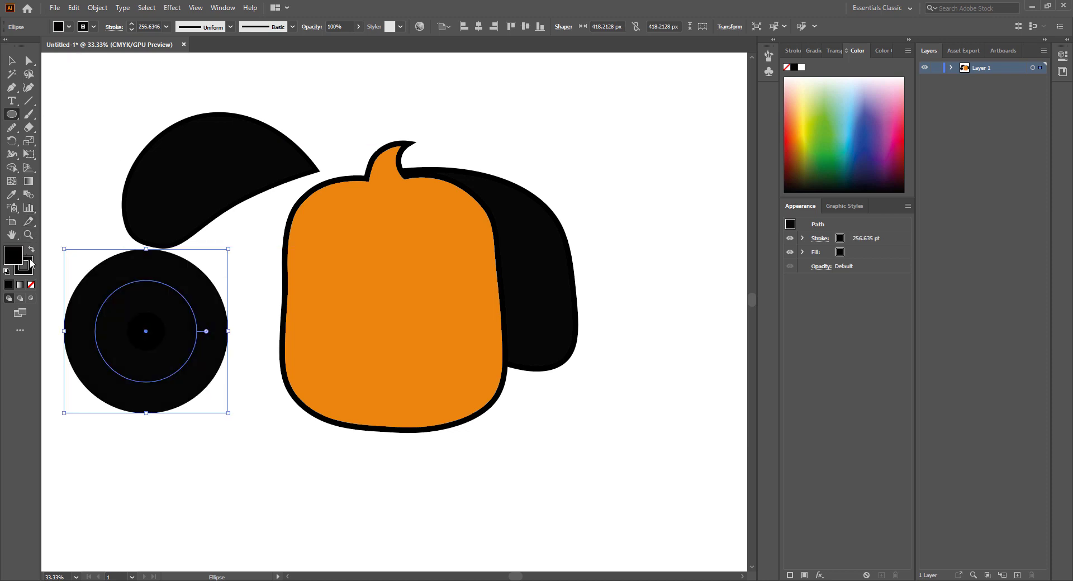
pyautogui.click(31, 285)
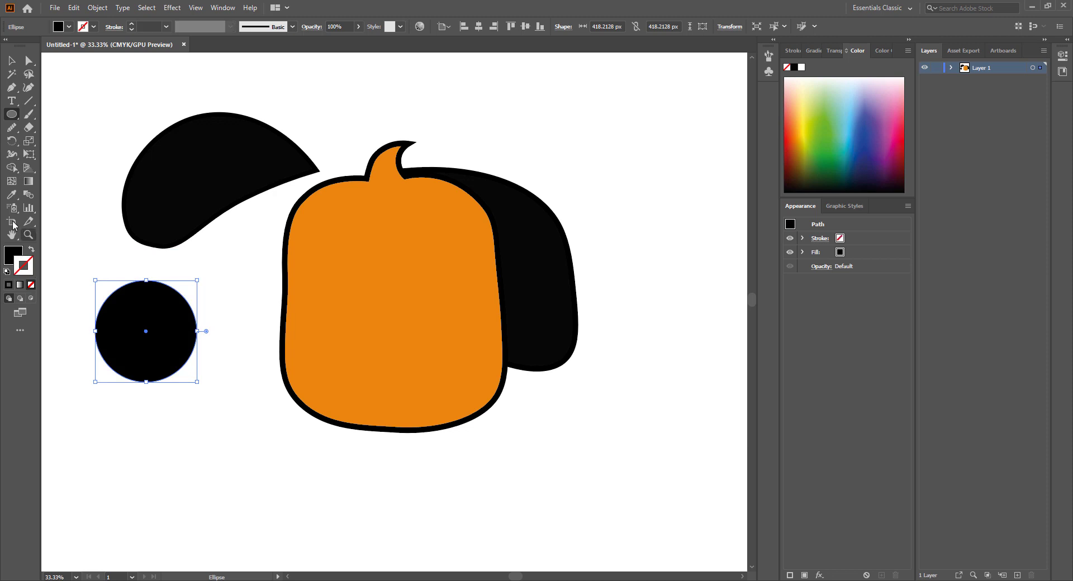
# - Duplicate the black circle twice to form an overlapping trio below and left of the body, two side by side and one centred below
pyautogui.click(12, 60)
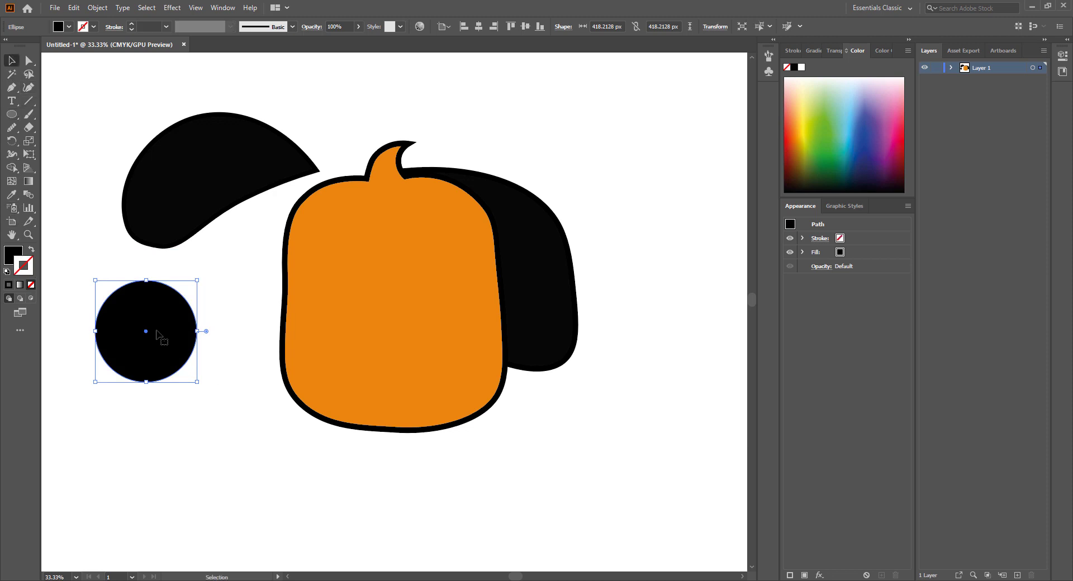
pyautogui.moveTo(157, 334); pyautogui.dragTo(211, 335)
pyautogui.moveTo(105, 273); pyautogui.dragTo(249, 395)
pyautogui.moveTo(196, 338); pyautogui.dragTo(196, 485)
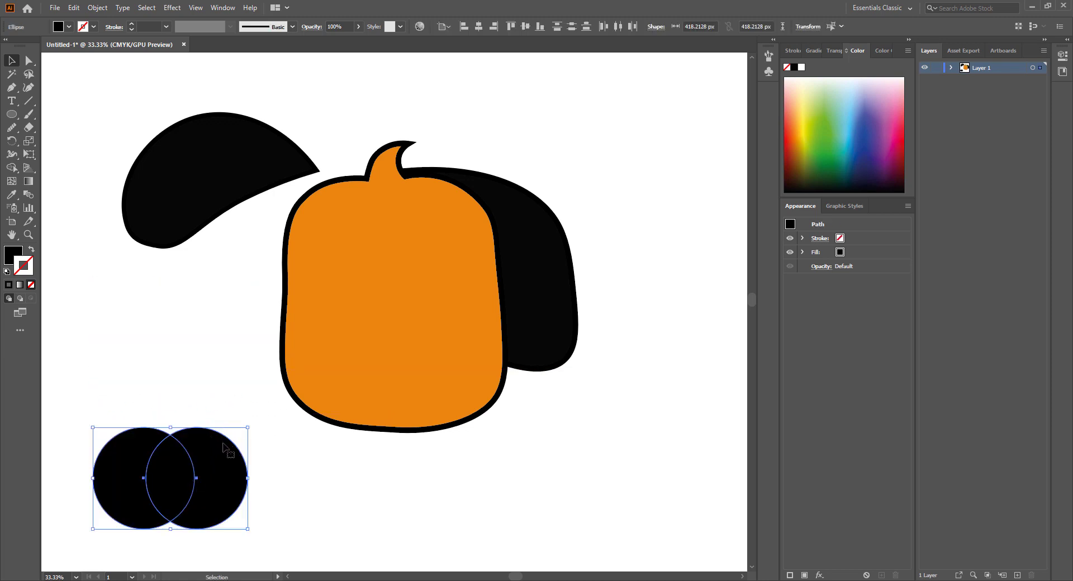
pyautogui.click(307, 481)
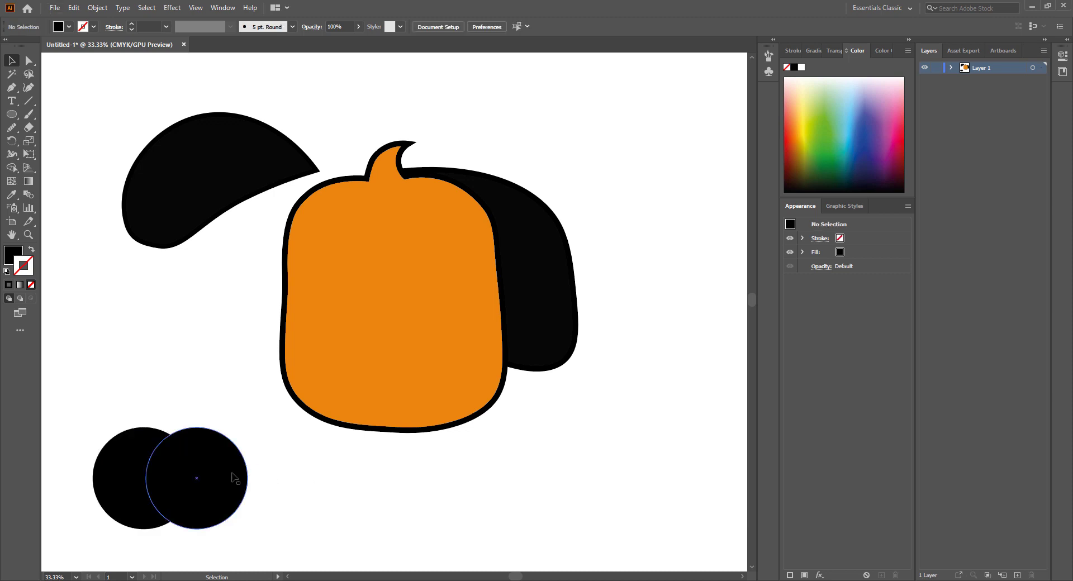
pyautogui.moveTo(235, 480); pyautogui.dragTo(207, 512)
pyautogui.click(261, 498)
# - Swap fill and stroke on the three overlapping circles to get black outlines without fill
pyautogui.moveTo(97, 404); pyautogui.dragTo(246, 547)
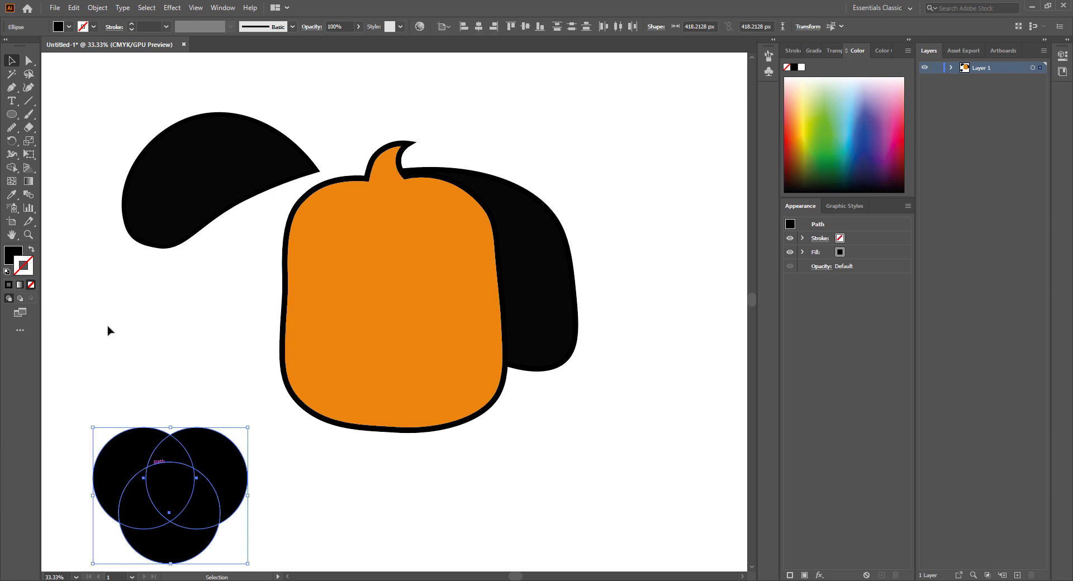
pyautogui.click(31, 250)
pyautogui.click(137, 321)
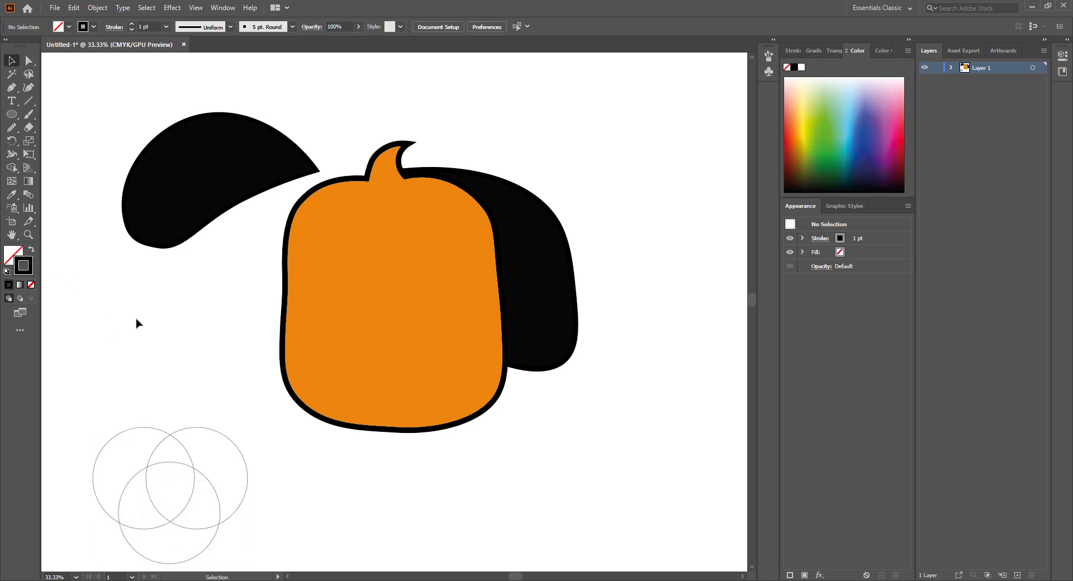
# - Move the bottom circle slightly down so the shared central area of the three circles becomes a smaller rounded triangle
pyautogui.scroll(-1, 140, 320)
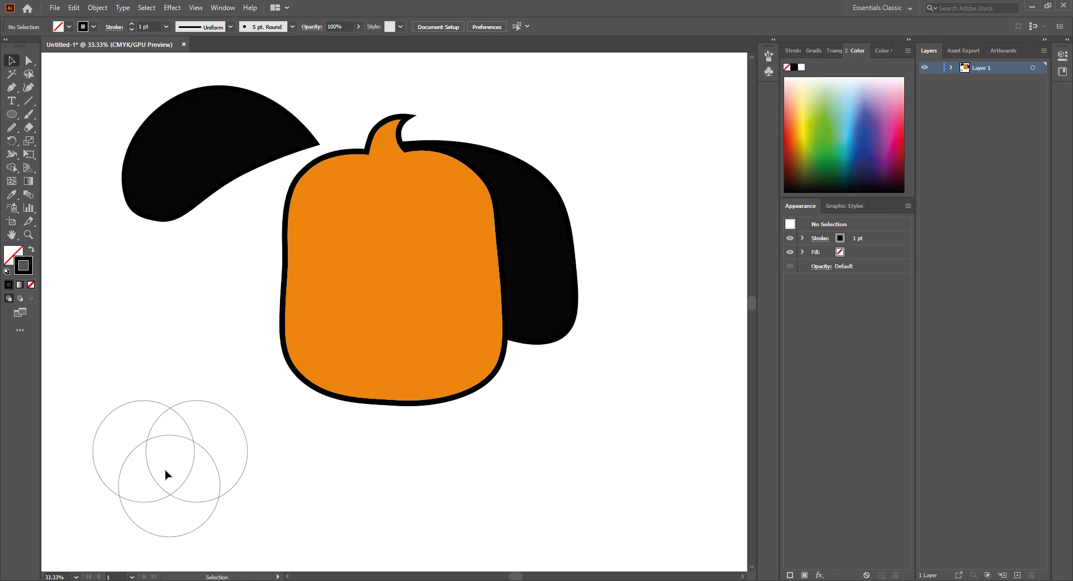
pyautogui.moveTo(196, 535); pyautogui.dragTo(197, 548)
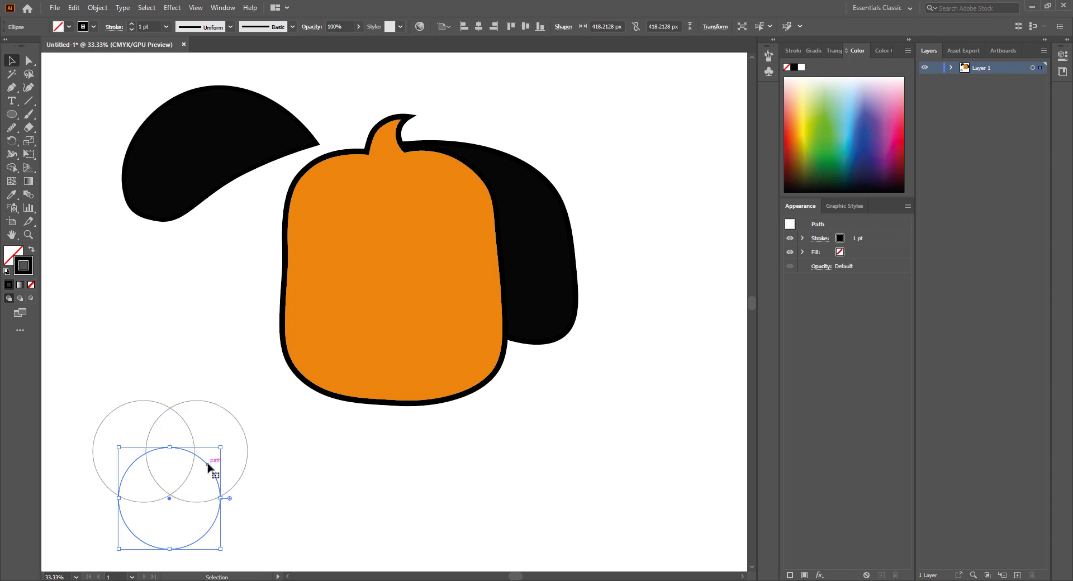
pyautogui.moveTo(211, 468); pyautogui.dragTo(207, 473)
pyautogui.click(311, 510)
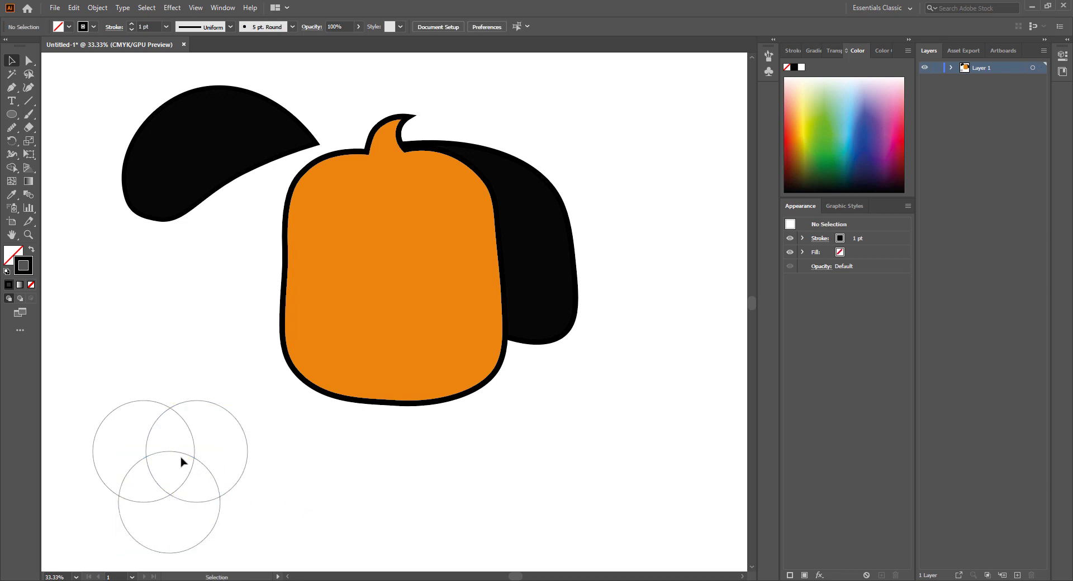
# - Split the three overlapping circles into separate pieces with the Pathfinder Divide operation
pyautogui.scroll(-1, 120, 395)
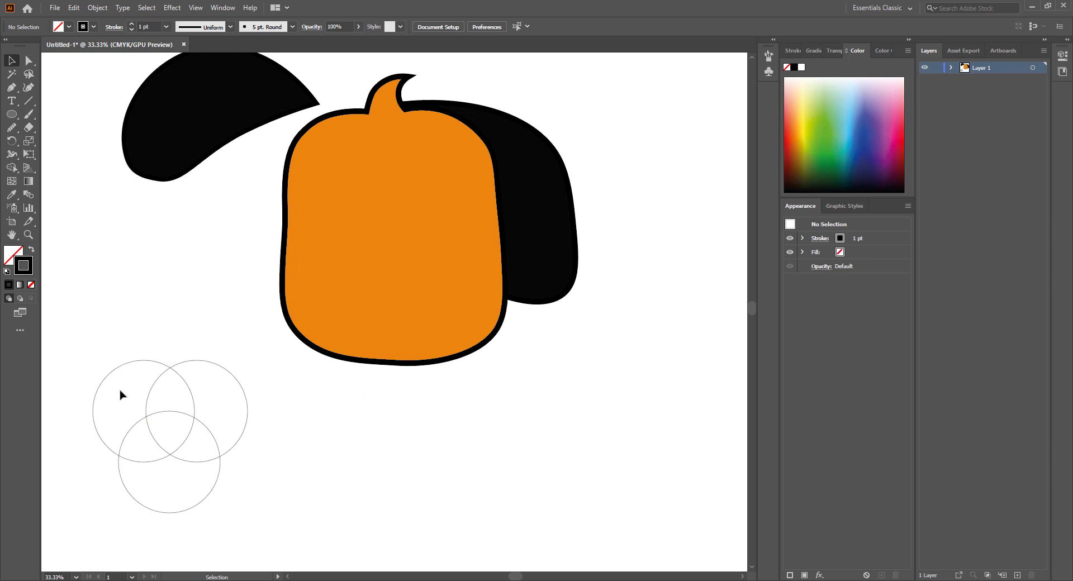
pyautogui.moveTo(96, 356); pyautogui.dragTo(258, 522)
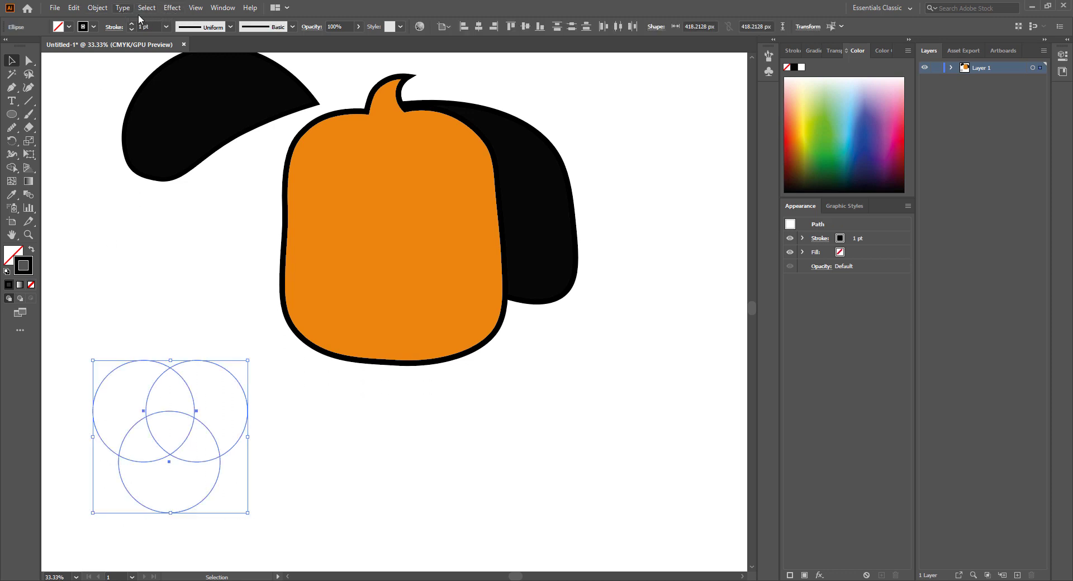
pyautogui.click(216, 10)
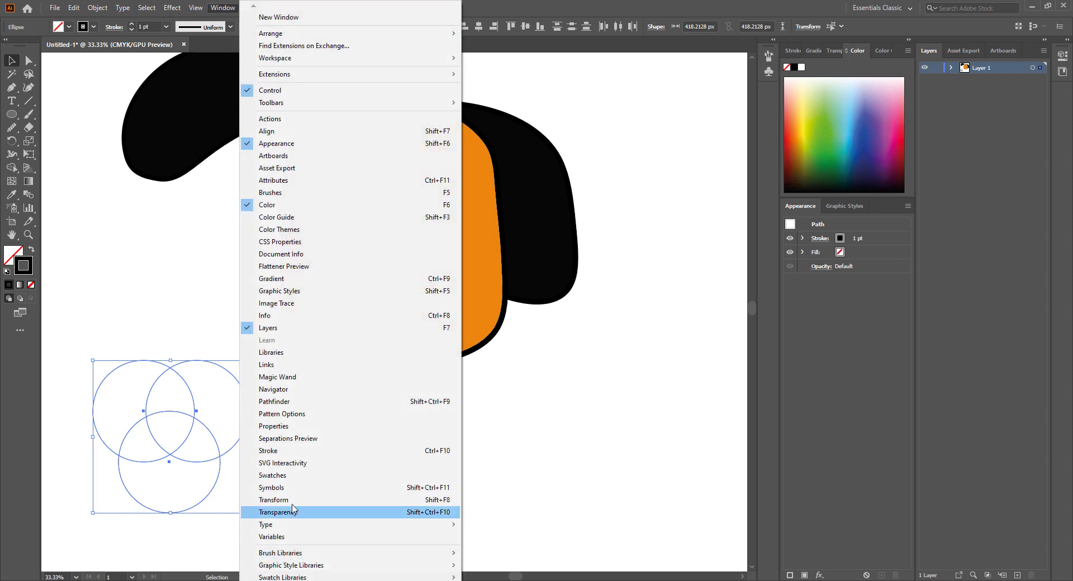
pyautogui.click(288, 402)
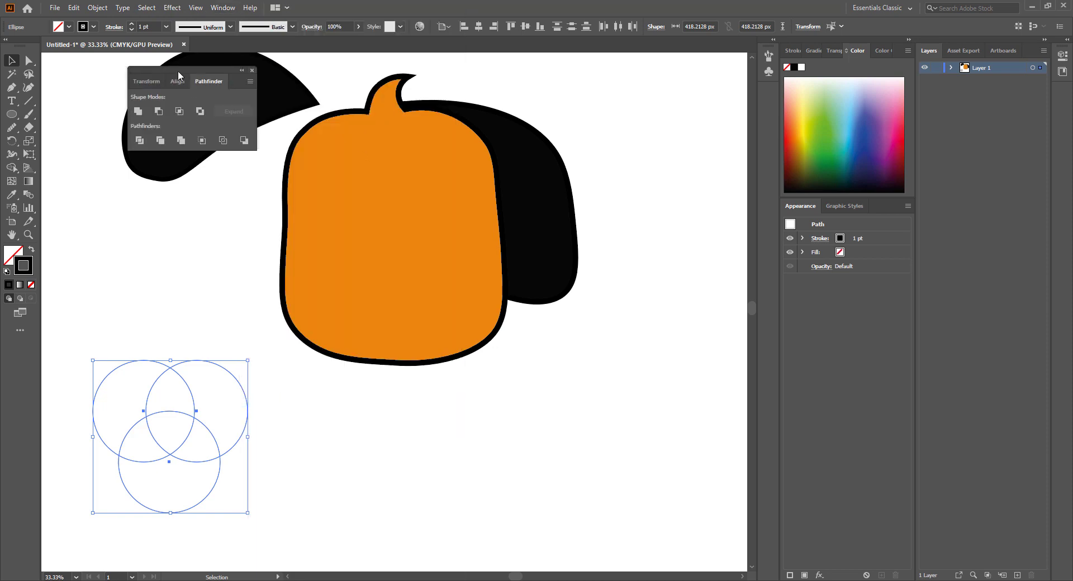
pyautogui.moveTo(178, 71); pyautogui.dragTo(638, 133)
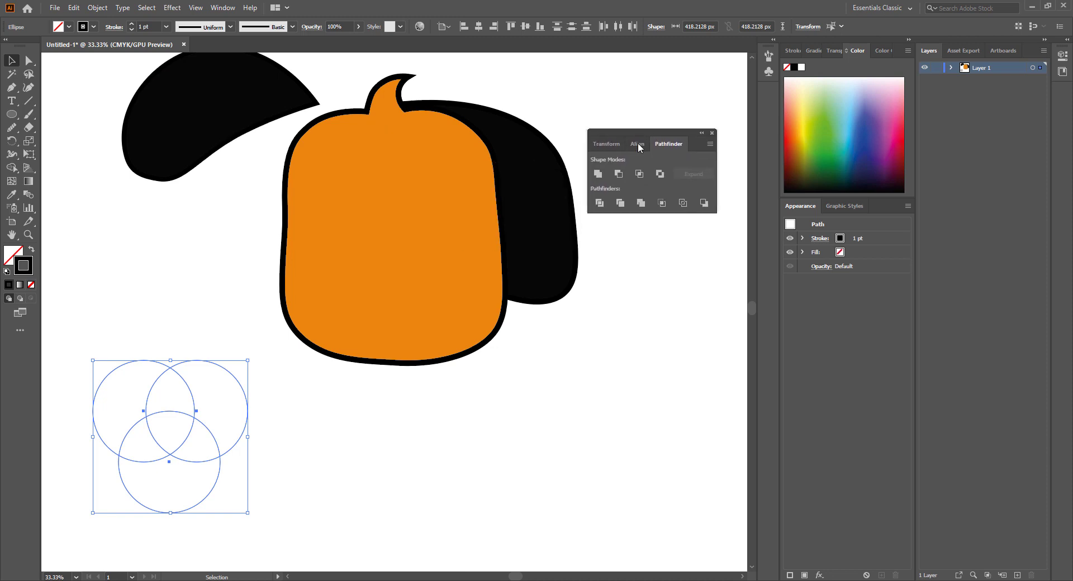
pyautogui.click(600, 204)
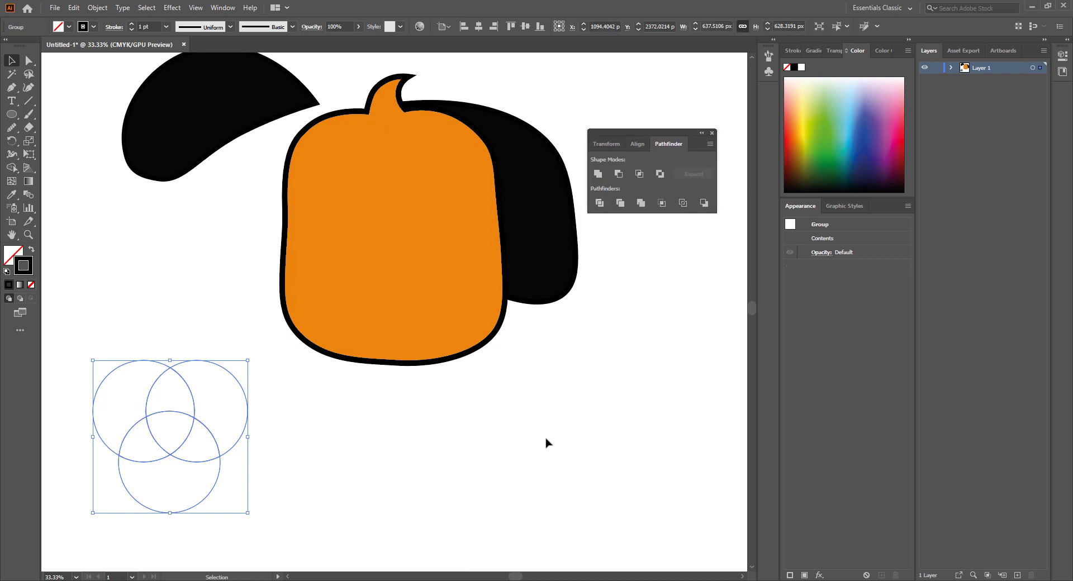
# - Ungroup the divided circle pieces and deselect them
pyautogui.click(234, 416)
pyautogui.click(135, 465)
pyautogui.click(227, 420)
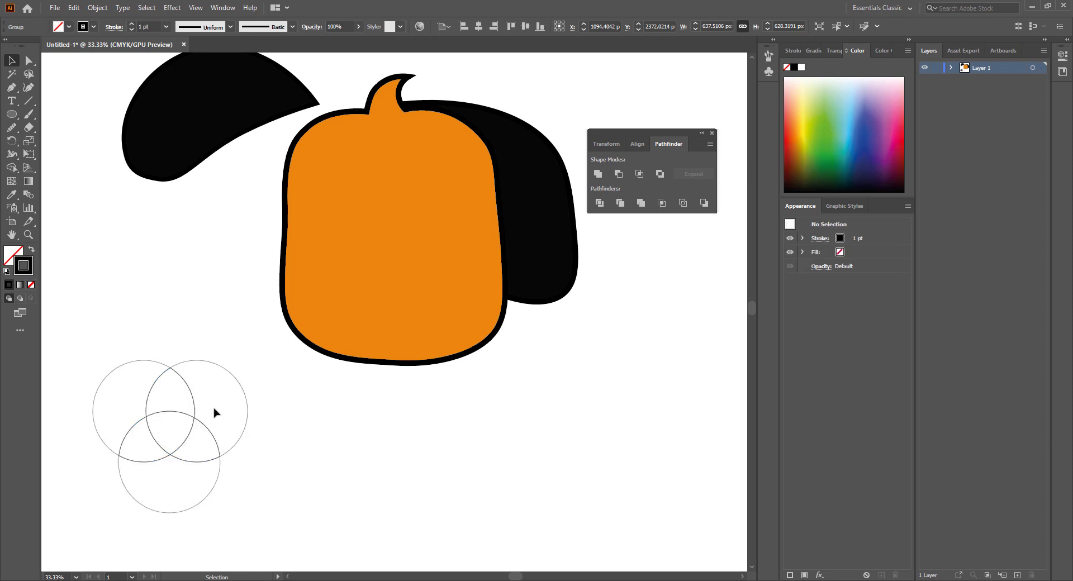
pyautogui.click(246, 395)
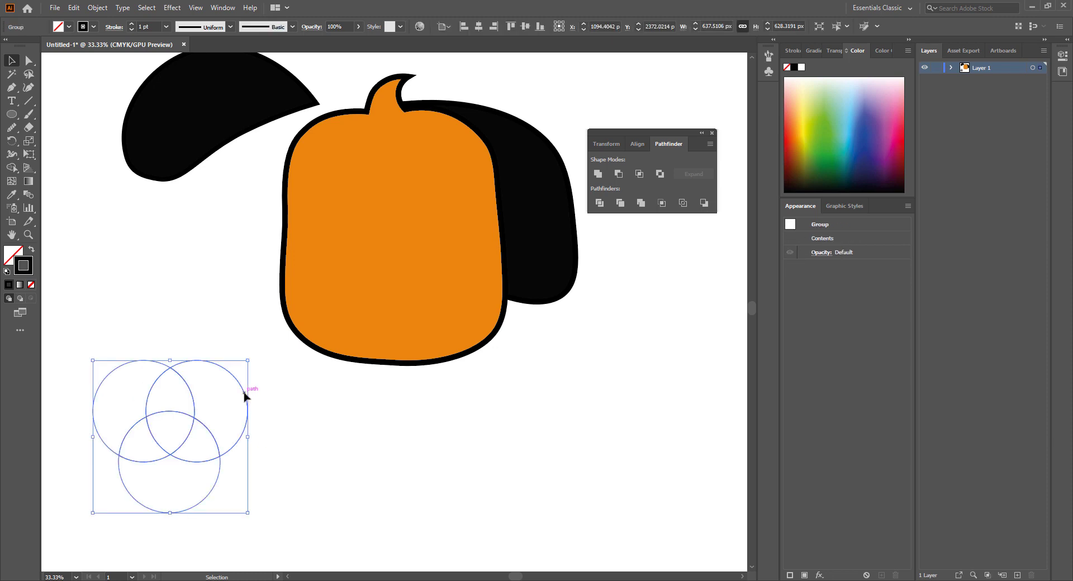
pyautogui.rightClick(245, 393)
pyautogui.click(285, 291)
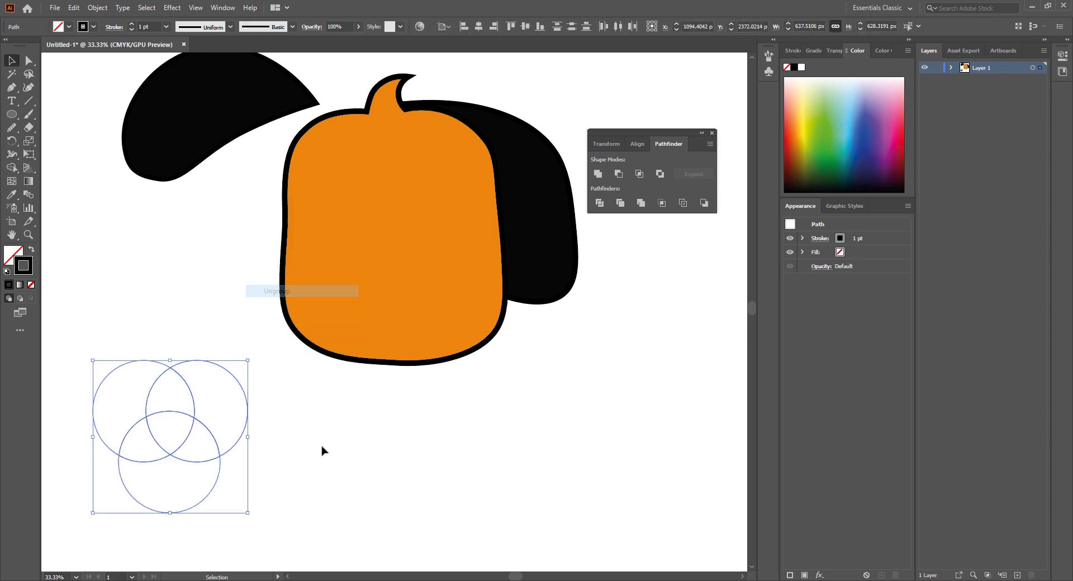
pyautogui.click(321, 448)
# - Delete all the outer pieces of the divided circles, keeping only the central rounded triangle
pyautogui.click(228, 373)
pyautogui.press('Delete')
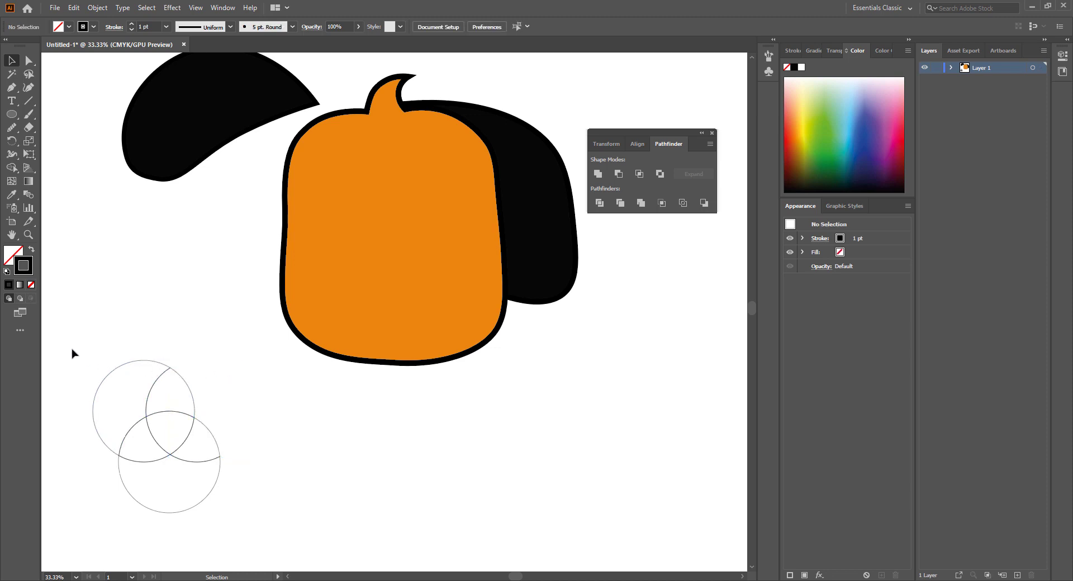
pyautogui.moveTo(72, 353); pyautogui.dragTo(214, 411)
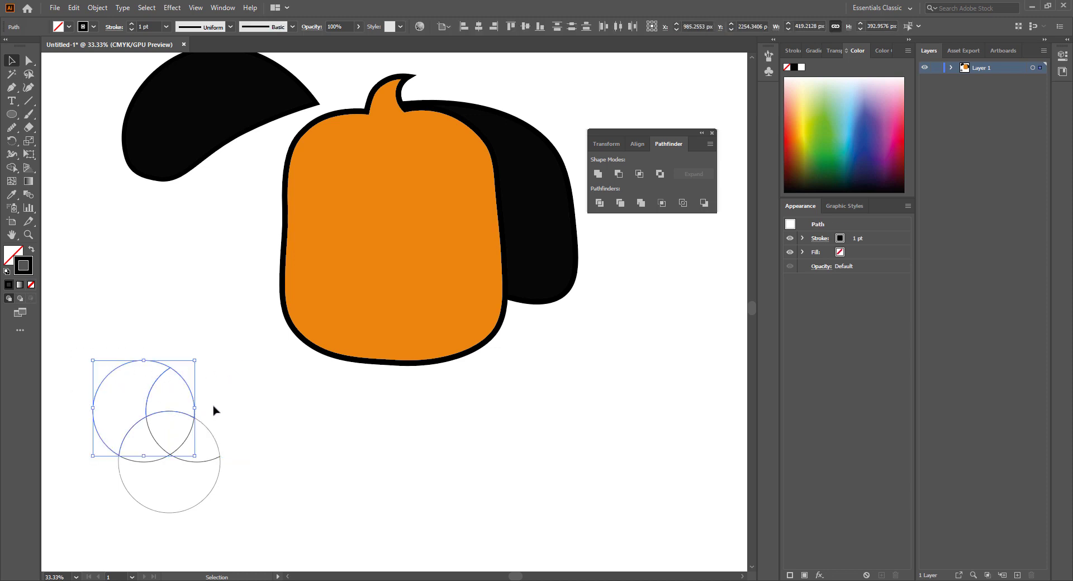
pyautogui.press('Delete')
pyautogui.moveTo(89, 469); pyautogui.dragTo(240, 515)
pyautogui.press('Delete')
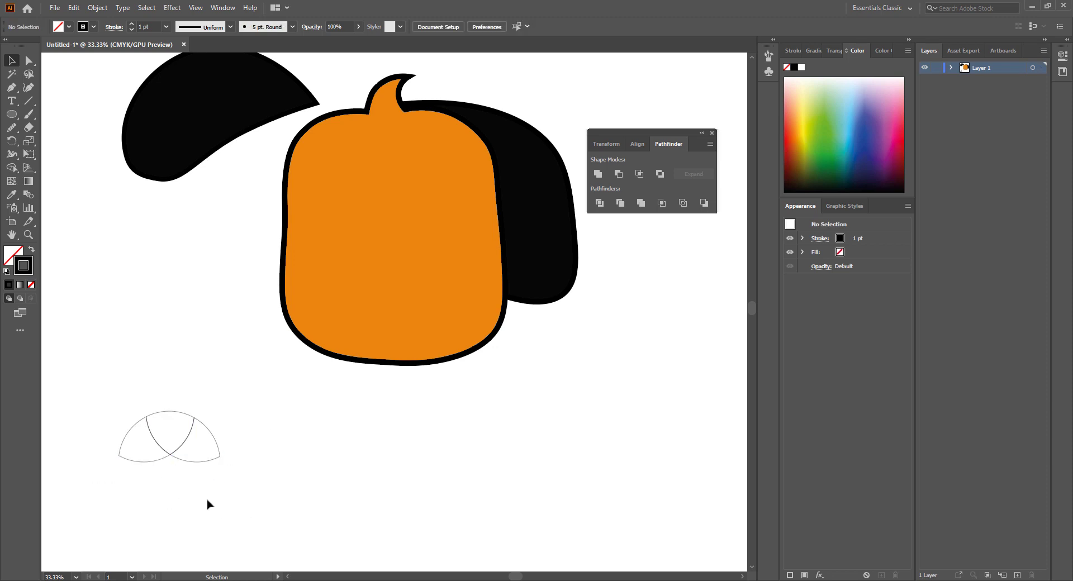
pyautogui.click(218, 457)
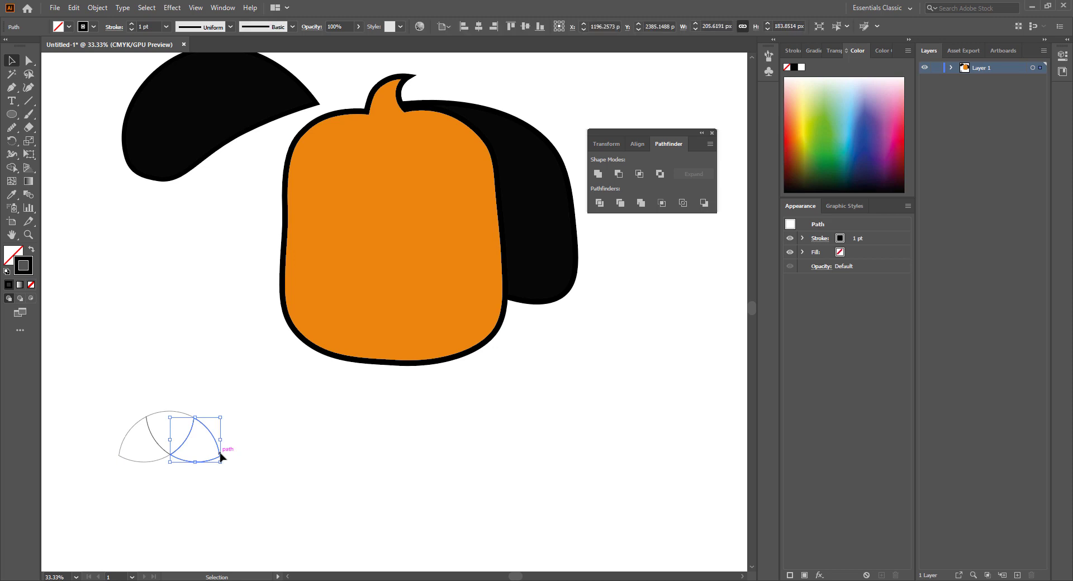
pyautogui.press('Delete')
pyautogui.click(158, 462)
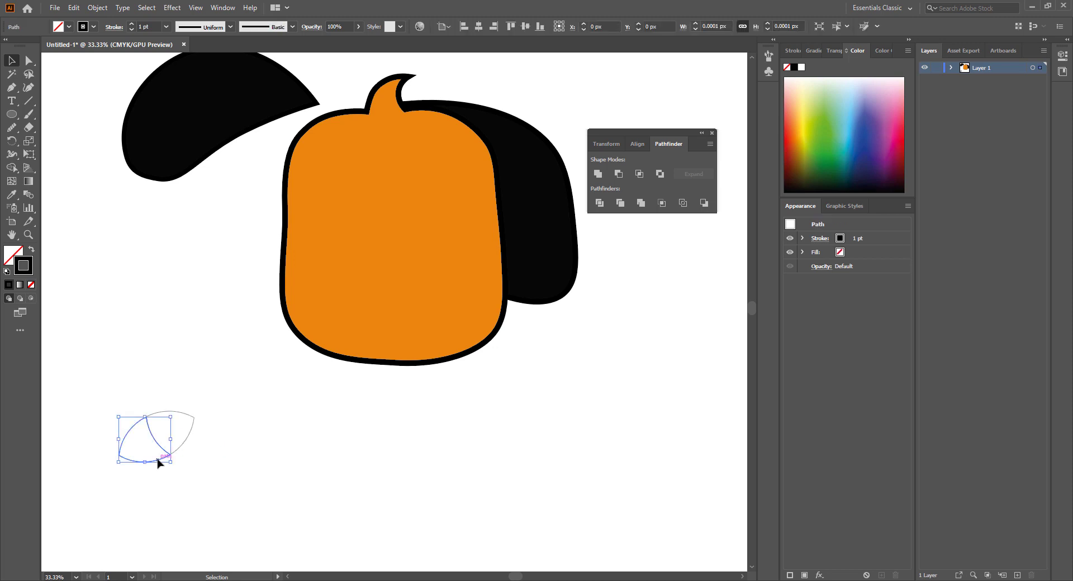
pyautogui.press('Delete')
# - Fill the rounded triangle with black without a stroke and enlarge it to about 264 by 239 px, left of the body's lower part
pyautogui.moveTo(137, 372); pyautogui.dragTo(260, 534)
pyautogui.click(31, 250)
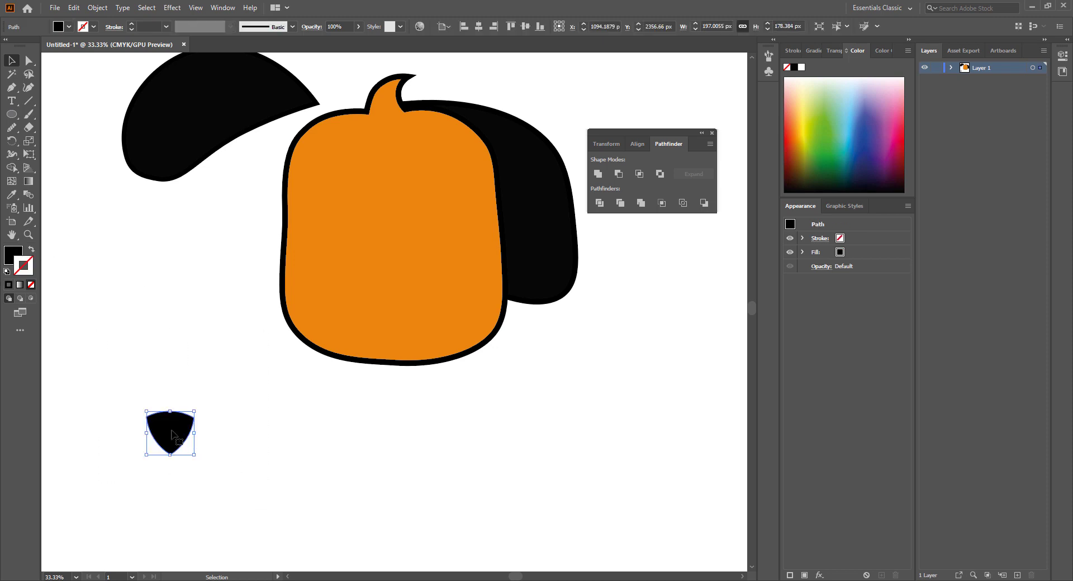
pyautogui.moveTo(172, 435); pyautogui.dragTo(391, 322)
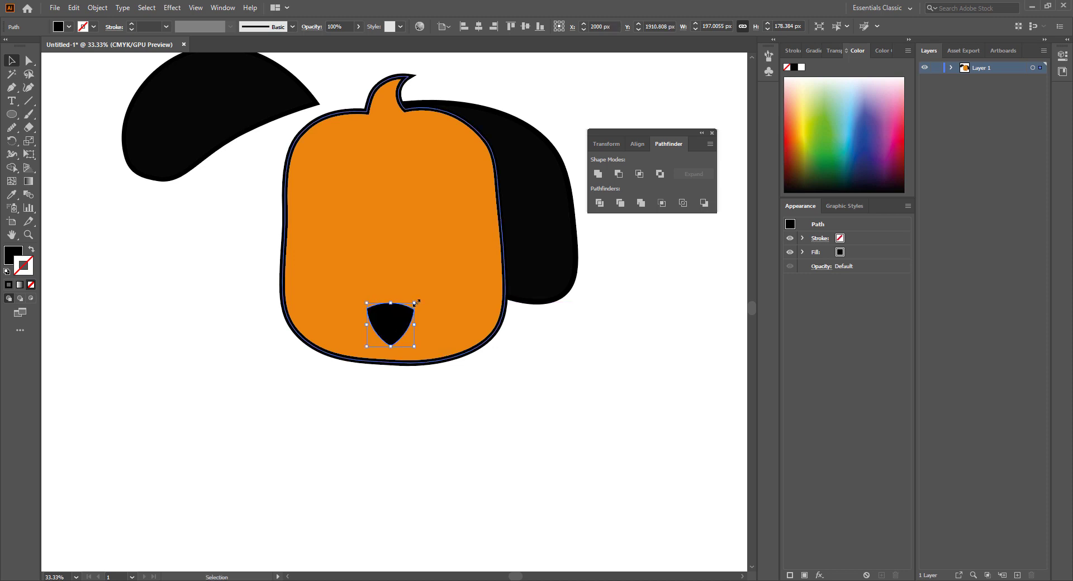
pyautogui.moveTo(414, 302); pyautogui.dragTo(232, 361)
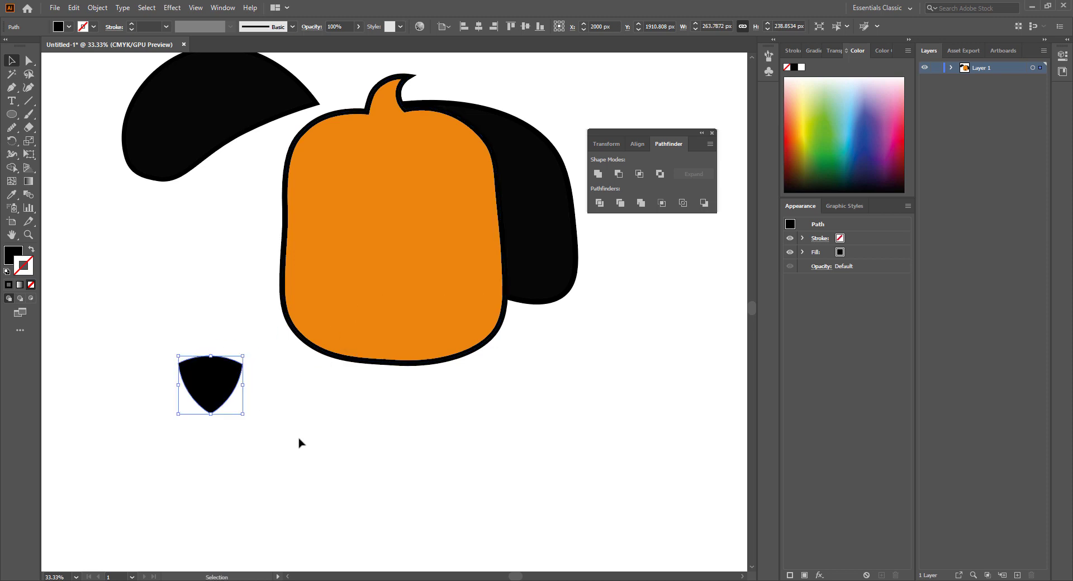
# - Draw a flat ellipse about 113 by 30 px beside the body and fill it with white without a stroke
pyautogui.click(332, 434)
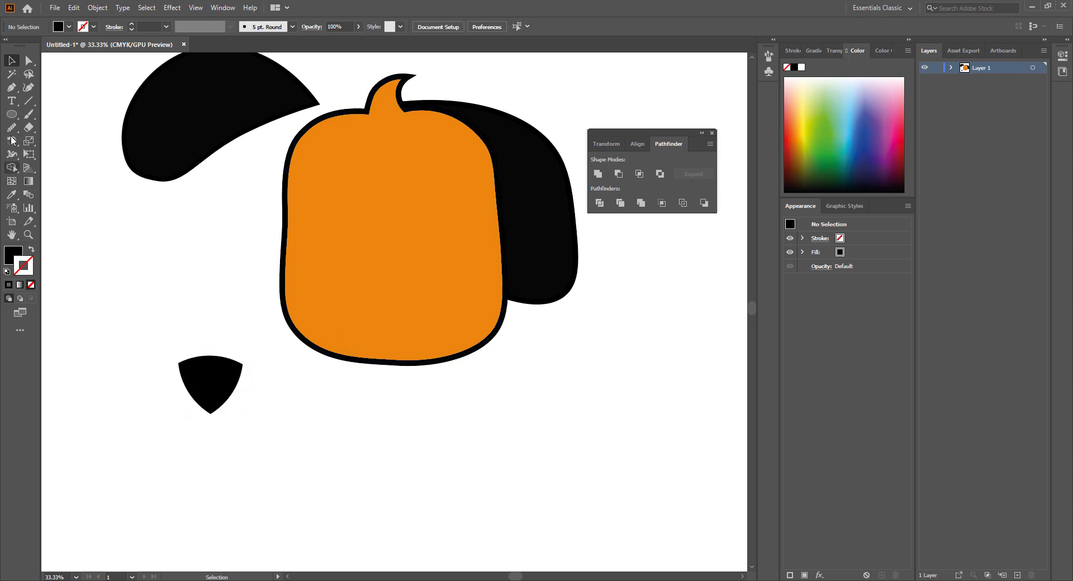
pyautogui.rightClick(11, 114)
pyautogui.click(62, 141)
pyautogui.moveTo(114, 222); pyautogui.dragTo(144, 230)
pyautogui.click(13, 195)
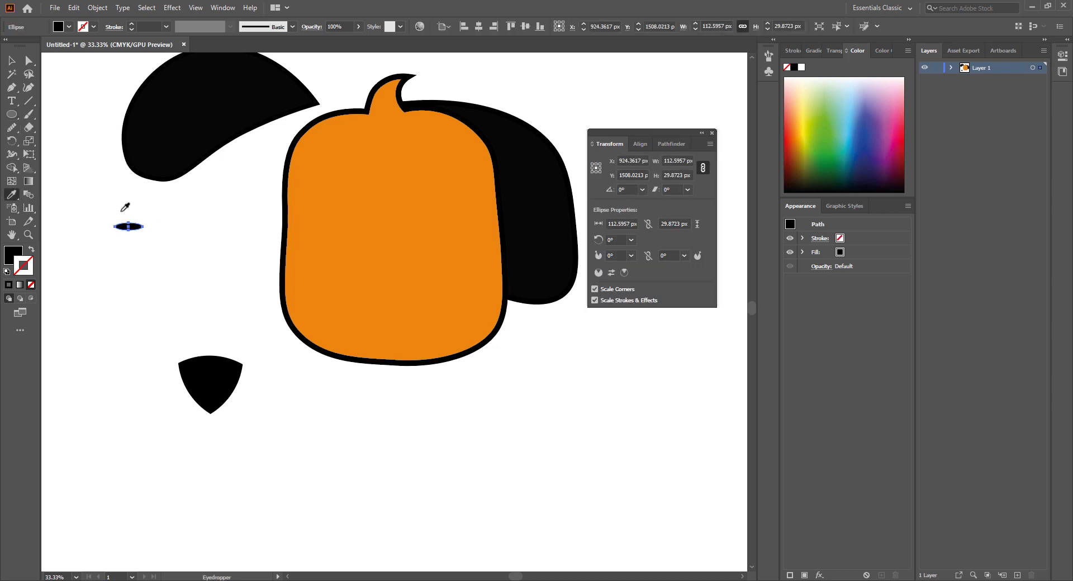
pyautogui.click(171, 206)
pyautogui.click(712, 134)
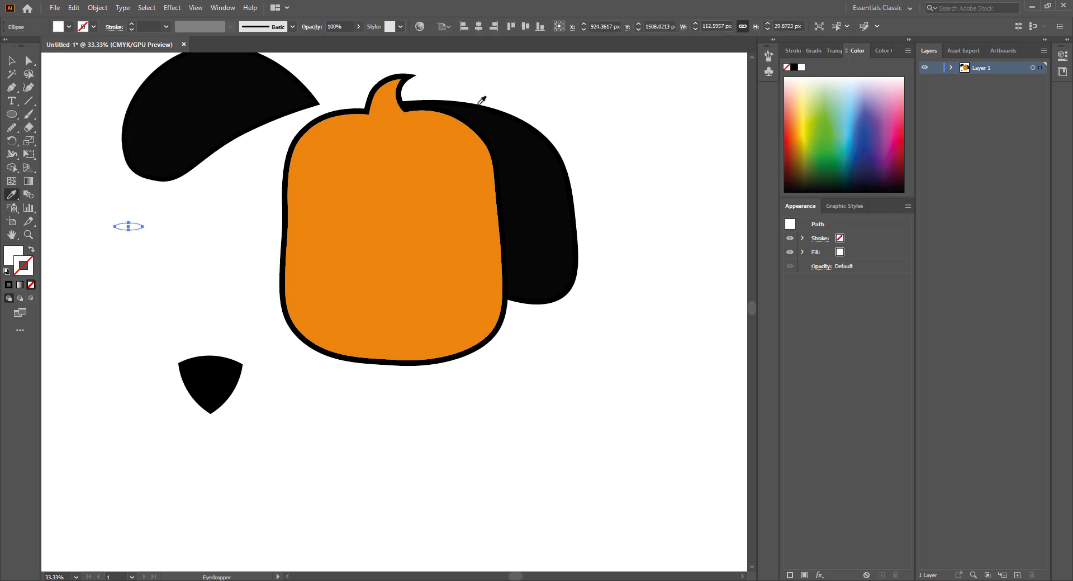
# - Place the white ellipse and a smaller copy of it as highlights along the upper part of the black nose
pyautogui.click(12, 60)
pyautogui.moveTo(133, 227); pyautogui.dragTo(254, 391)
pyautogui.click(230, 302)
pyautogui.click(218, 367)
pyautogui.click(224, 295)
pyautogui.click(260, 396)
# - Group the nose with its two highlights and move the group to the centre of the orange head's lower part
pyautogui.moveTo(162, 332); pyautogui.dragTo(253, 430)
pyautogui.hotkey('ctrl', 'g')
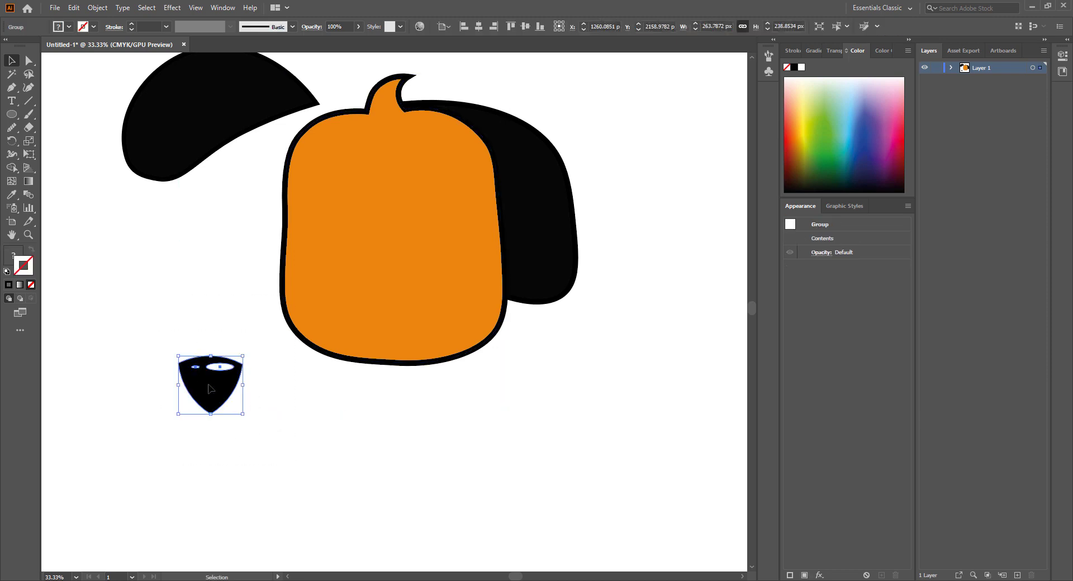
pyautogui.moveTo(210, 388); pyautogui.dragTo(392, 329)
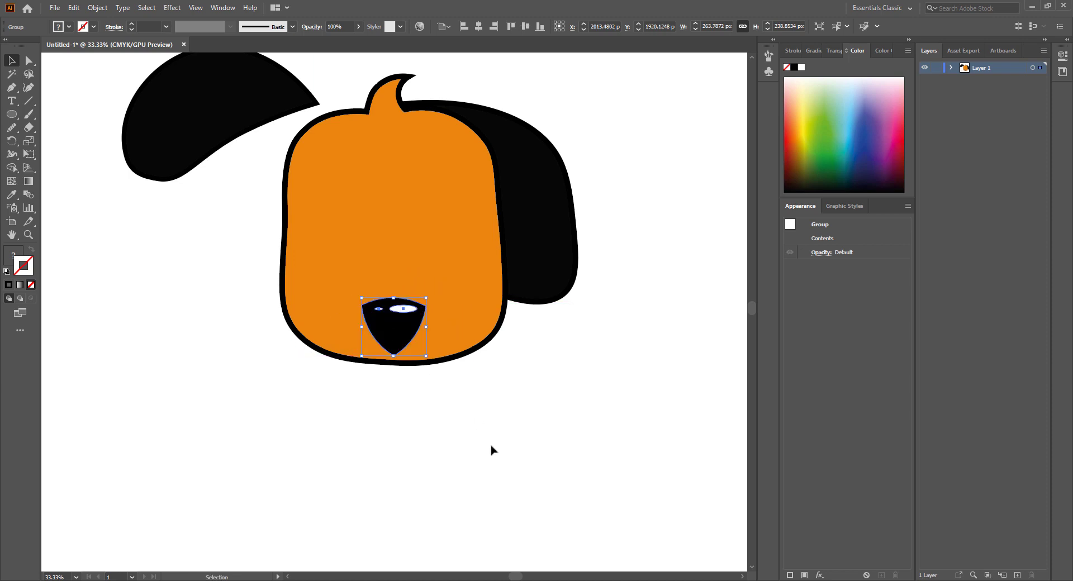
pyautogui.click(491, 451)
pyautogui.scroll(2, 487, 459)
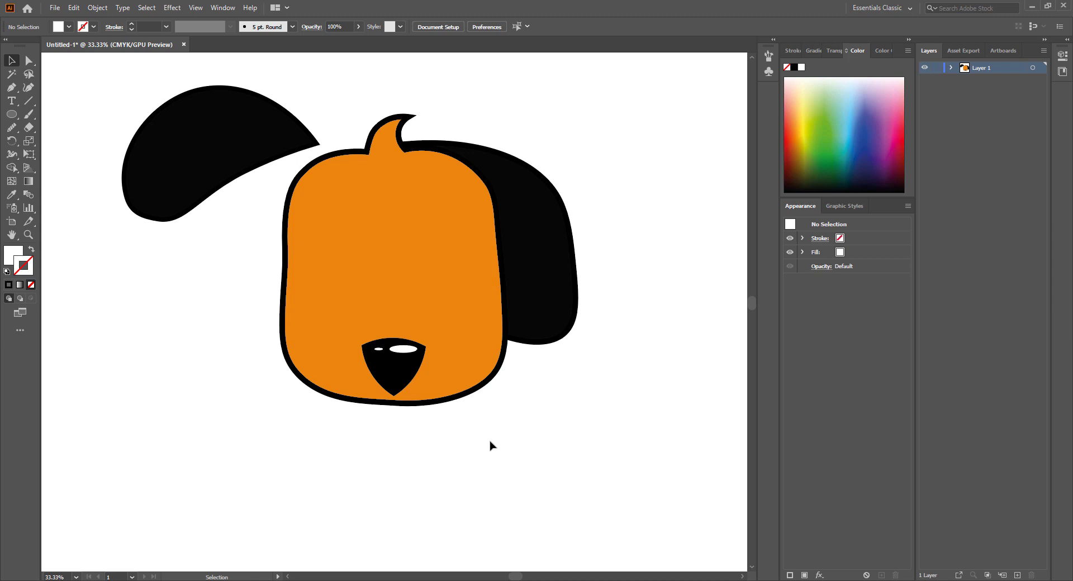
# - Draw an upright rounded rectangle about 62 by 147 px beside the head and fill it with black without a stroke
pyautogui.moveTo(11, 114); pyautogui.dragTo(40, 129)
pyautogui.moveTo(192, 298)
pyautogui.mouseDown()
pyautogui.moveTo(215, 352)
pyautogui.moveTo(216, 334)
pyautogui.mouseUp()
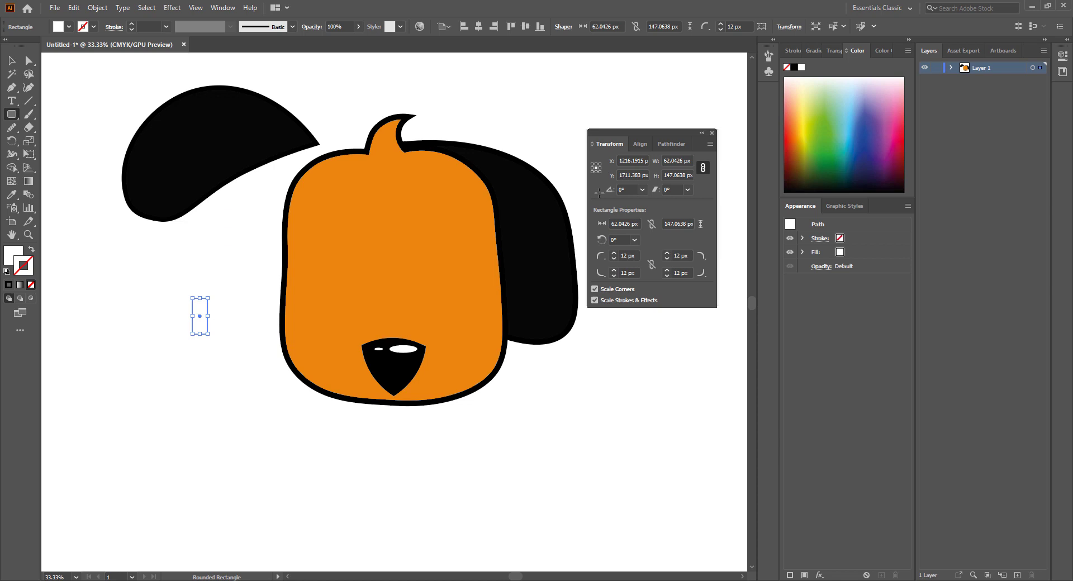
pyautogui.click(712, 134)
pyautogui.click(12, 194)
pyautogui.click(250, 132)
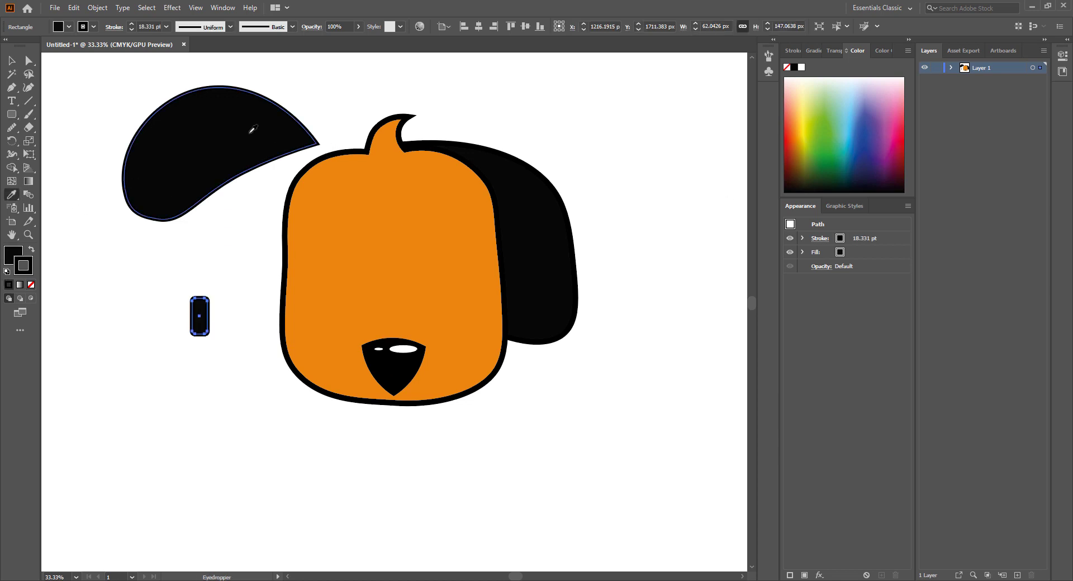
pyautogui.click(30, 286)
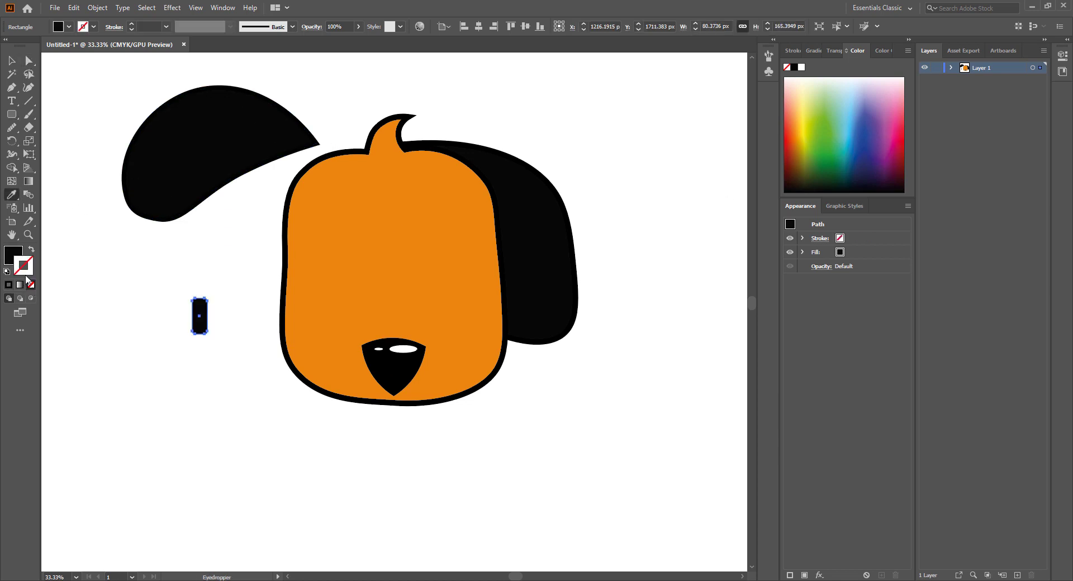
pyautogui.click(12, 60)
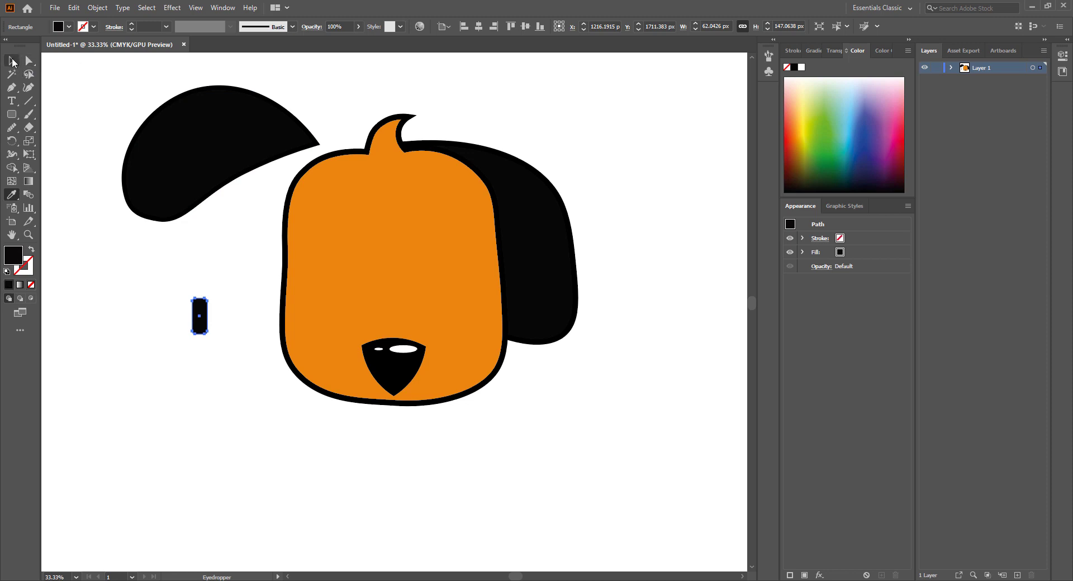
# - Round the black rectangle's corners to about 31 px and place it as an eye on the head's upper right
pyautogui.click(69, 144)
pyautogui.click(202, 320)
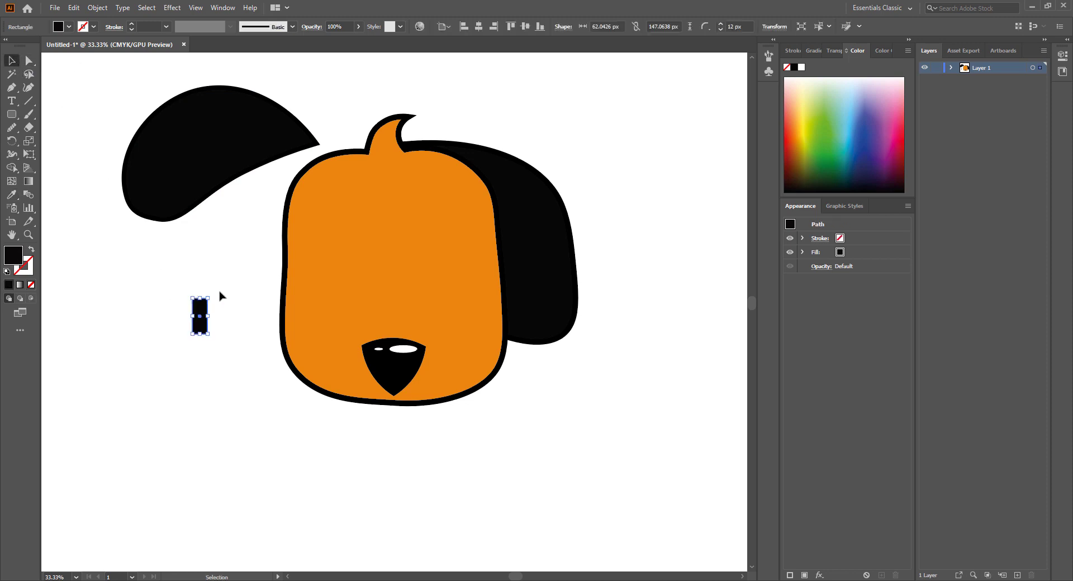
pyautogui.click(29, 60)
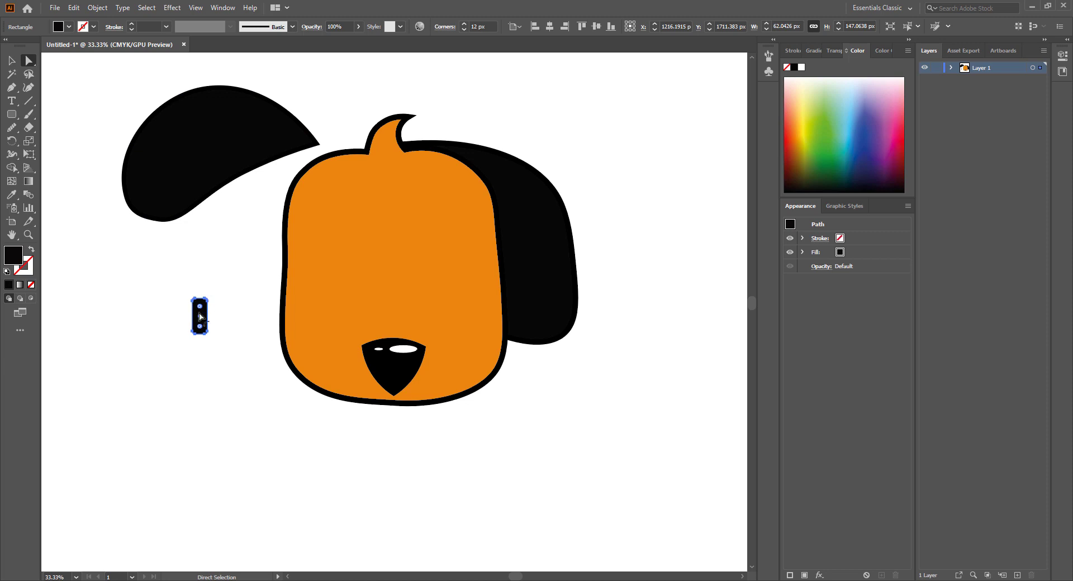
pyautogui.moveTo(200, 317); pyautogui.dragTo(450, 227)
pyautogui.click(10, 64)
pyautogui.click(78, 76)
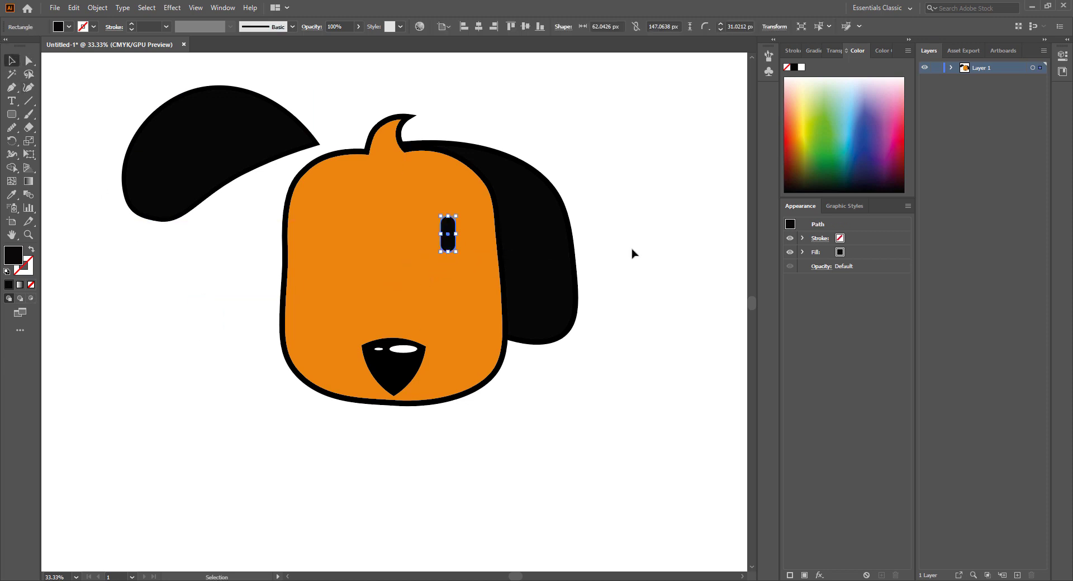
pyautogui.click(634, 251)
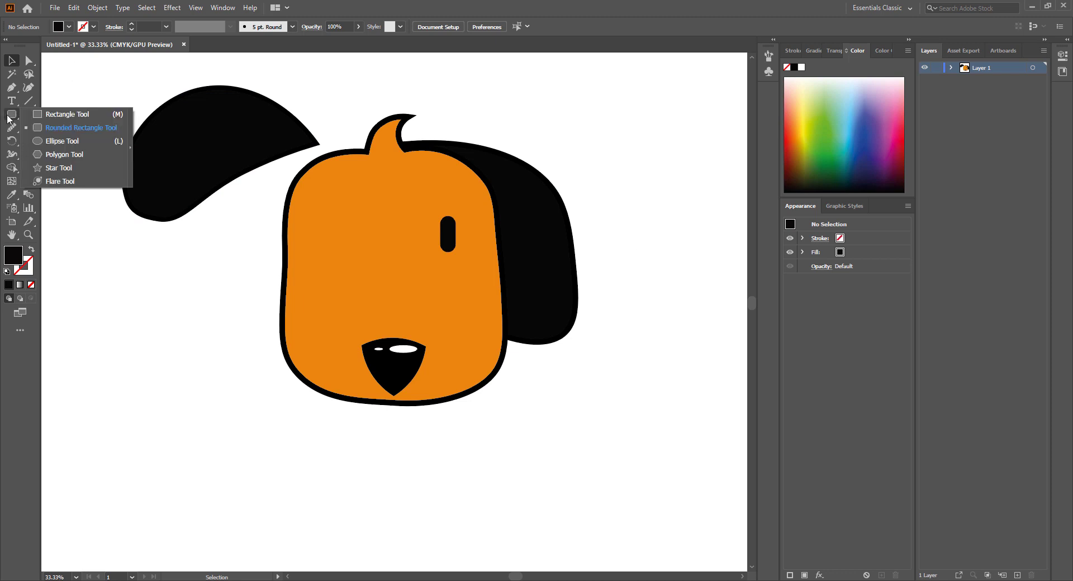
# - Draw a circle about 47 px across beside the head and fill it with white without a stroke
pyautogui.click(42, 129)
pyautogui.click(16, 115)
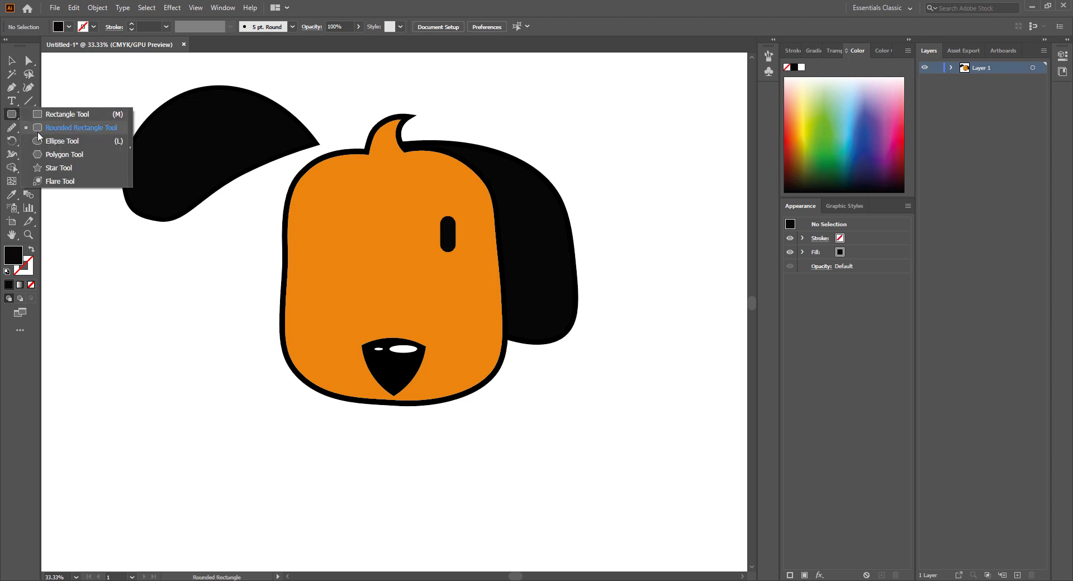
pyautogui.click(42, 143)
pyautogui.moveTo(170, 253); pyautogui.dragTo(180, 262)
pyautogui.press('i')
pyautogui.click(147, 235)
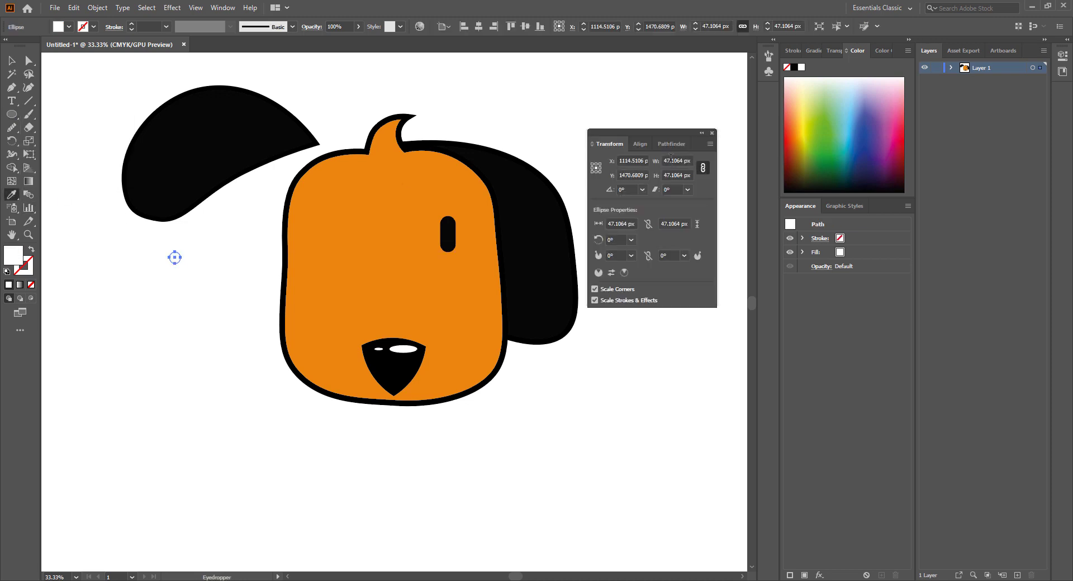
pyautogui.click(712, 133)
pyautogui.click(12, 60)
pyautogui.click(146, 222)
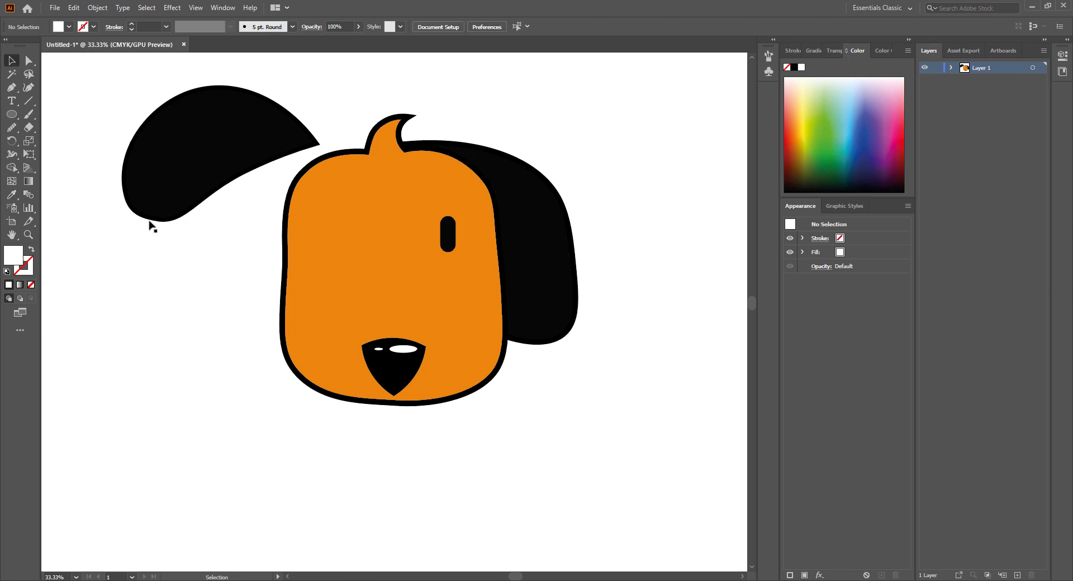
# - Place the white circle over the left edge of the black eye as a highlight
pyautogui.moveTo(171, 264); pyautogui.dragTo(441, 234)
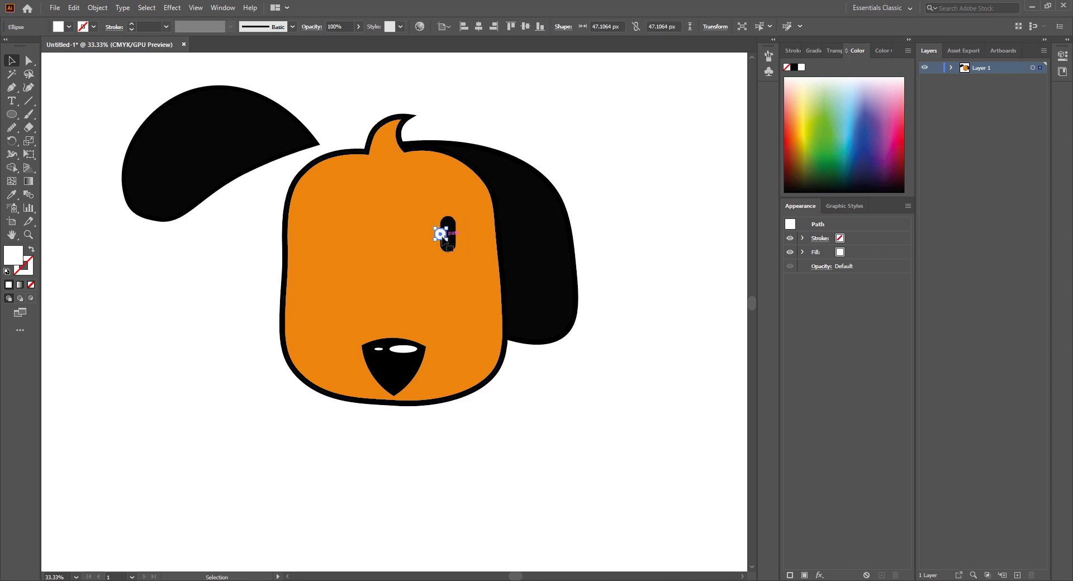
pyautogui.moveTo(441, 234); pyautogui.dragTo(447, 236)
pyautogui.click(618, 203)
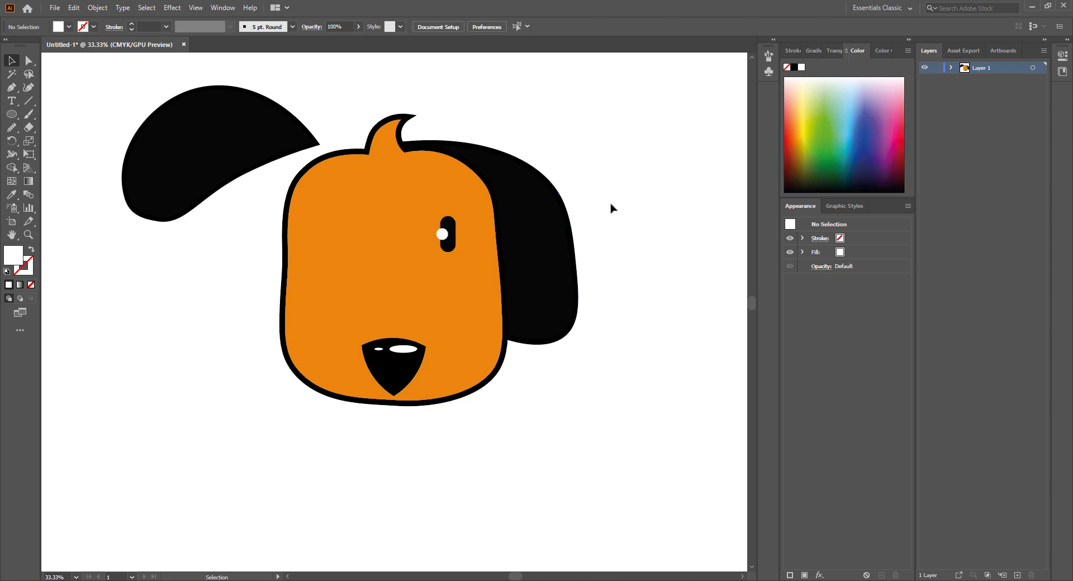
# - Draw a closed teardrop-shaped patch with the Pencil tool, overlapping the left edge of the orange head
pyautogui.click(12, 116)
pyautogui.click(12, 128)
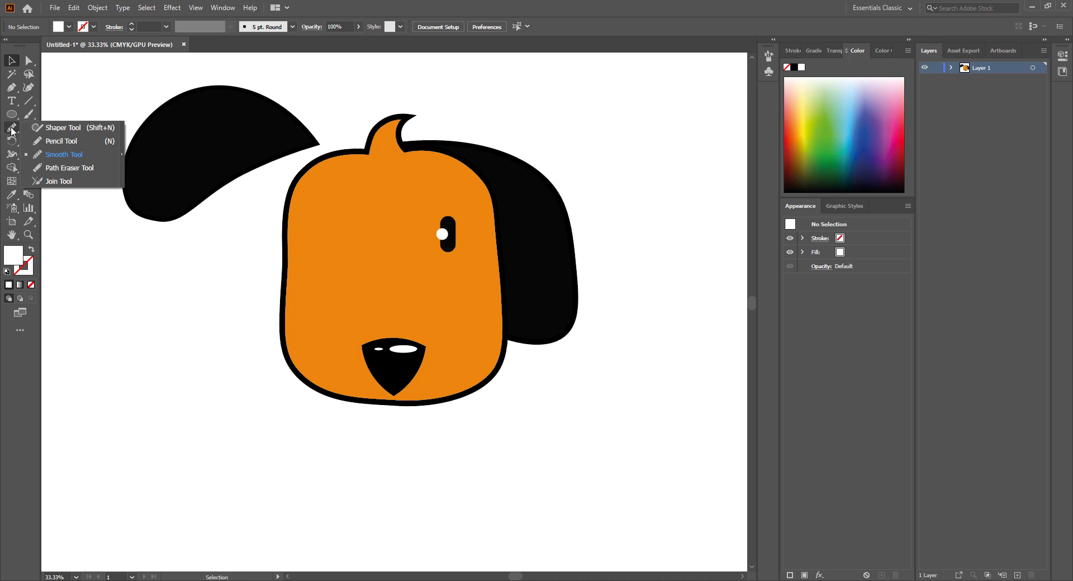
pyautogui.click(39, 142)
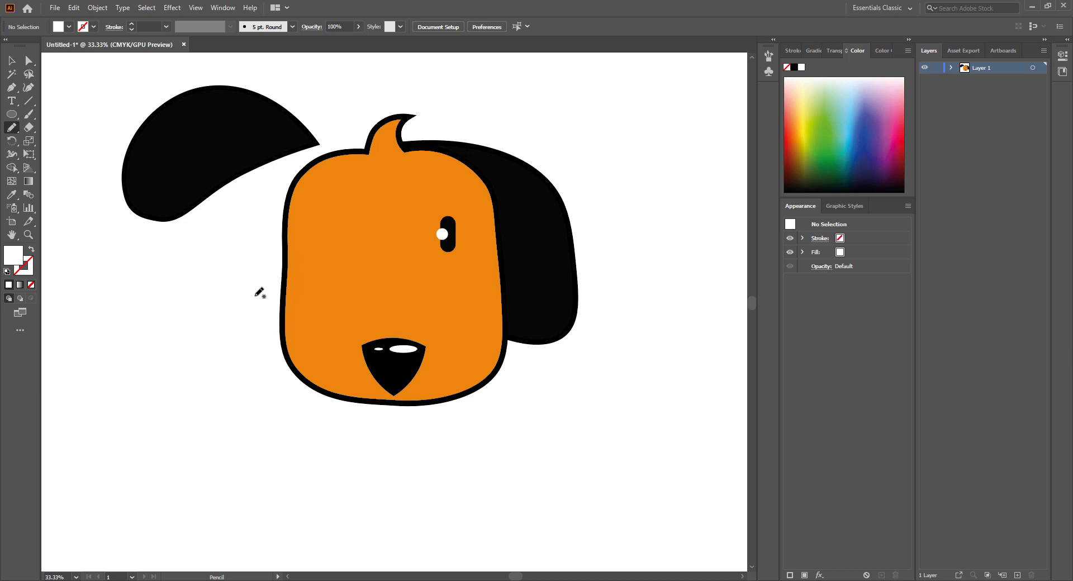
pyautogui.moveTo(253, 304); pyautogui.dragTo(308, 193)
pyautogui.moveTo(369, 213); pyautogui.dragTo(356, 263)
pyautogui.moveTo(297, 292); pyautogui.dragTo(264, 299)
pyautogui.moveTo(252, 305); pyautogui.dragTo(253, 305)
pyautogui.click(11, 61)
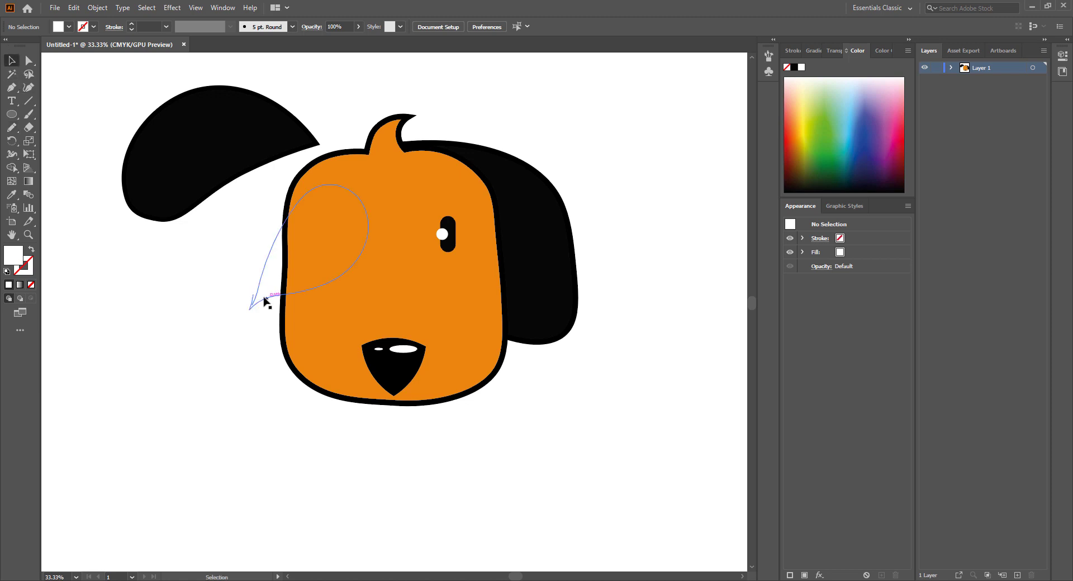
# - Shift the teardrop path slightly down and right and refine its lower curve with the Curvature tool
pyautogui.moveTo(261, 295); pyautogui.dragTo(269, 303)
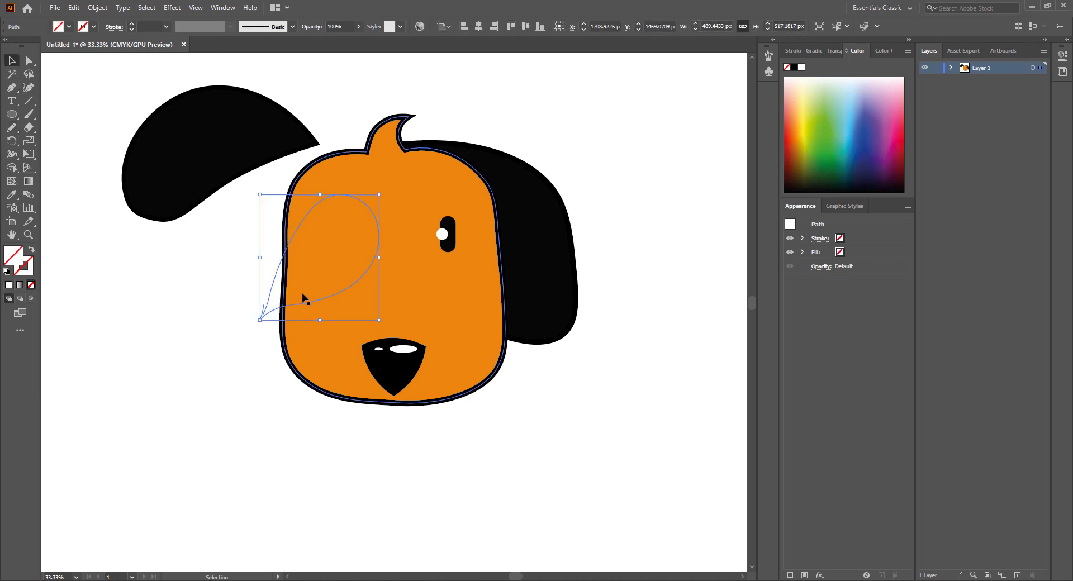
pyautogui.hotkey('ctrl', '1')
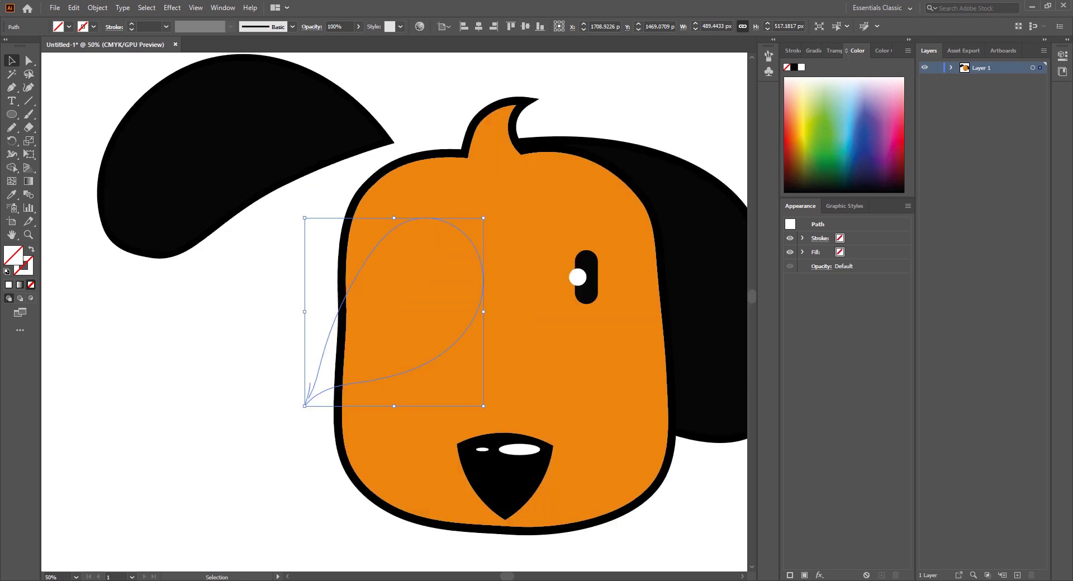
pyautogui.hotkey('shift', '`')
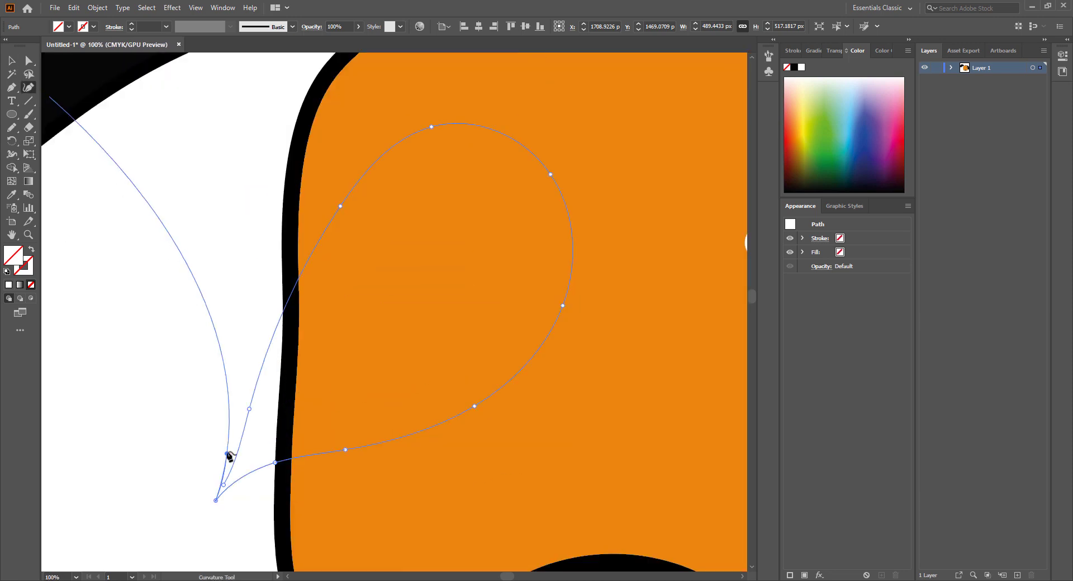
pyautogui.moveTo(229, 463); pyautogui.dragTo(225, 486)
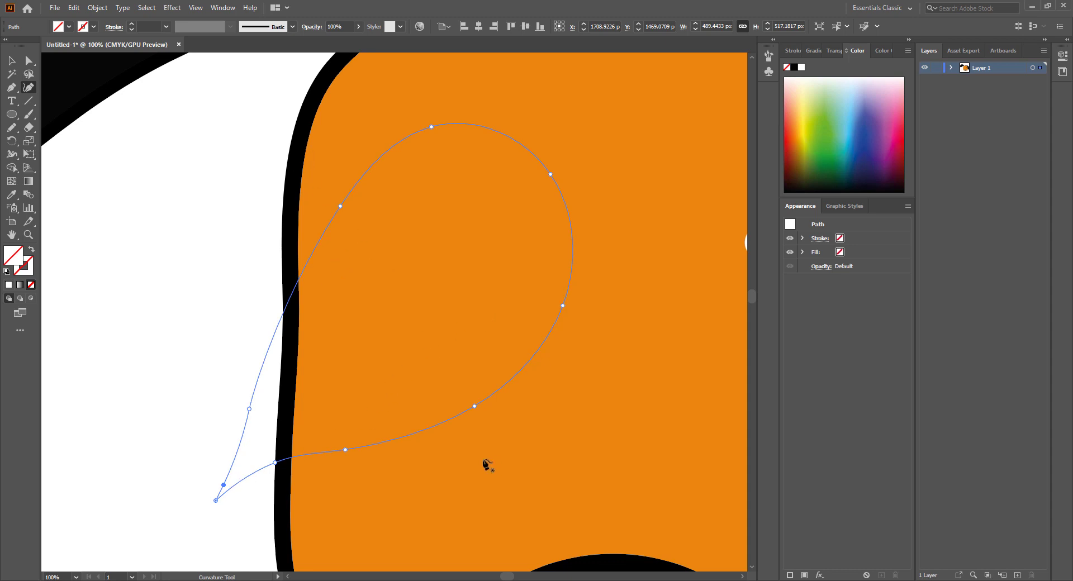
pyautogui.moveTo(475, 406); pyautogui.dragTo(480, 401)
# - Apply the black ear's fill to the teardrop patch, remove its stroke and deselect it
pyautogui.click(11, 195)
pyautogui.click(91, 74)
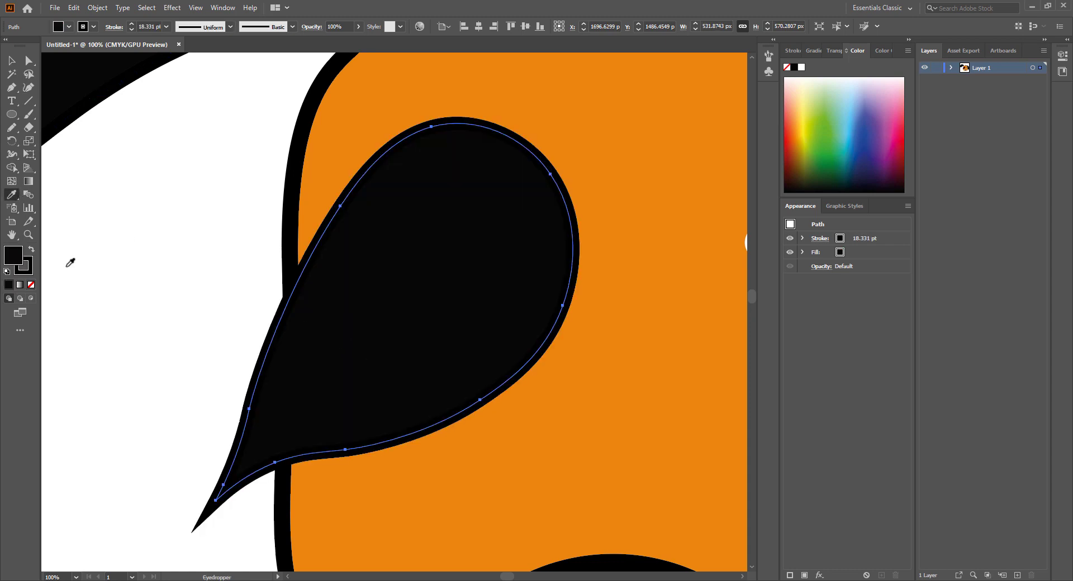
pyautogui.click(31, 285)
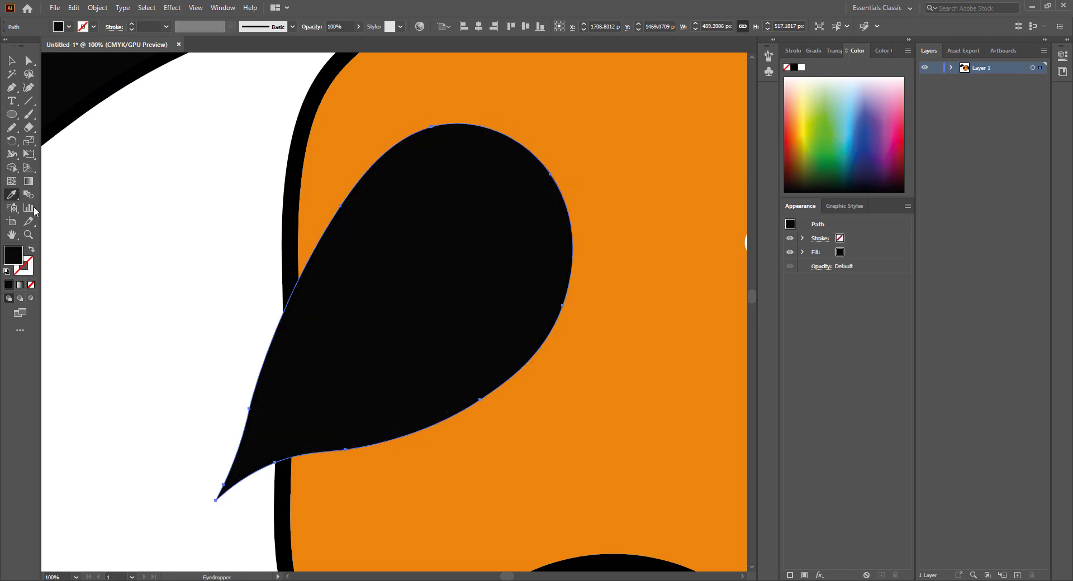
pyautogui.click(11, 60)
pyautogui.click(129, 210)
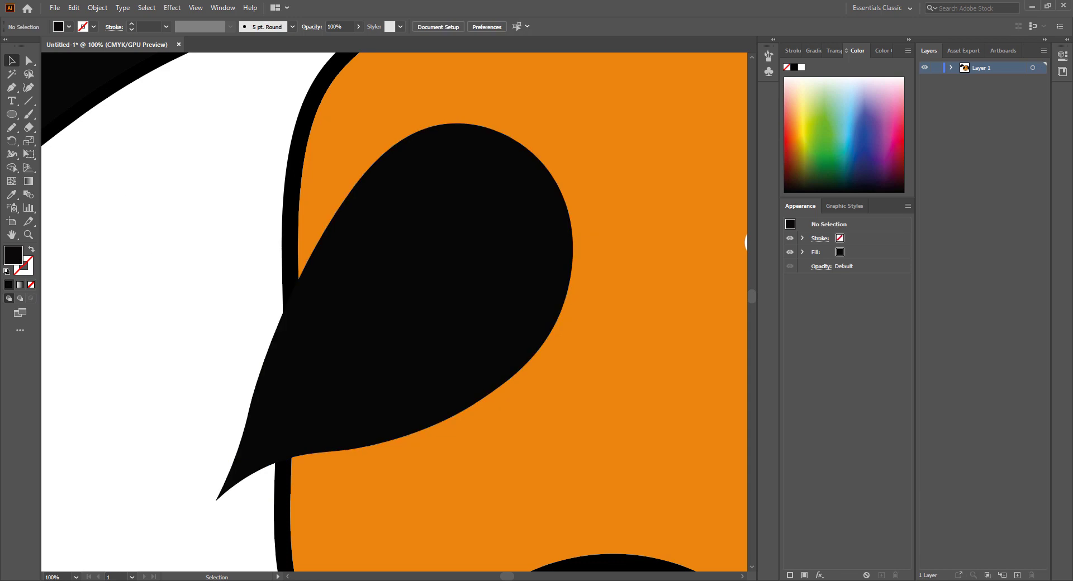
# - Trim off the part of the black patch that extends beyond the head's left edge with the Shape Builder tool
pyautogui.hotkey('ctrl', '-')
pyautogui.hotkey('ctrl', '-')
pyautogui.hotkey('ctrl', '-')
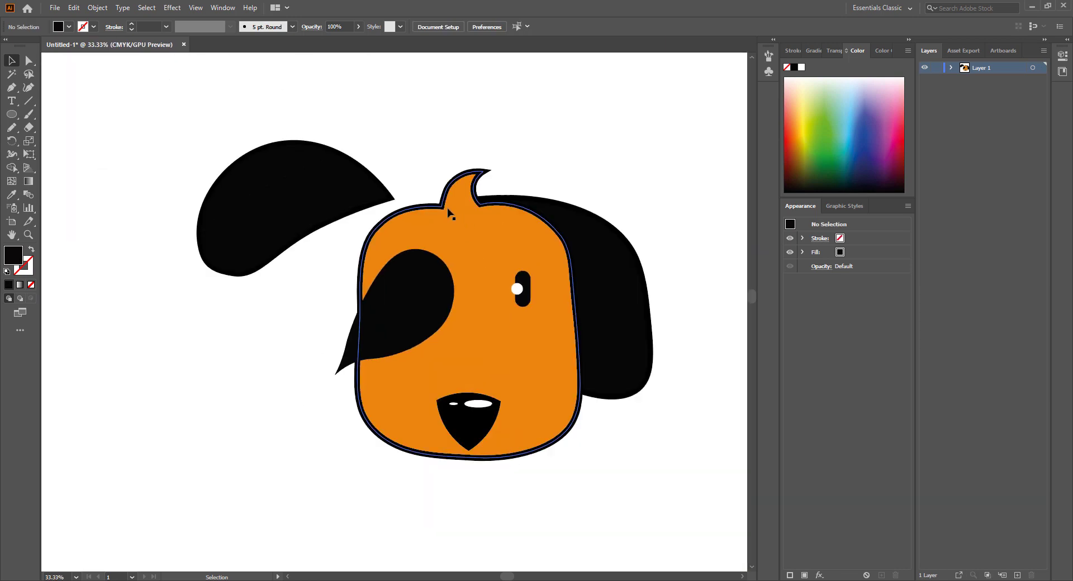
pyautogui.click(465, 239)
pyautogui.keyDown('shift'); pyautogui.click(422, 315); pyautogui.keyUp('shift')
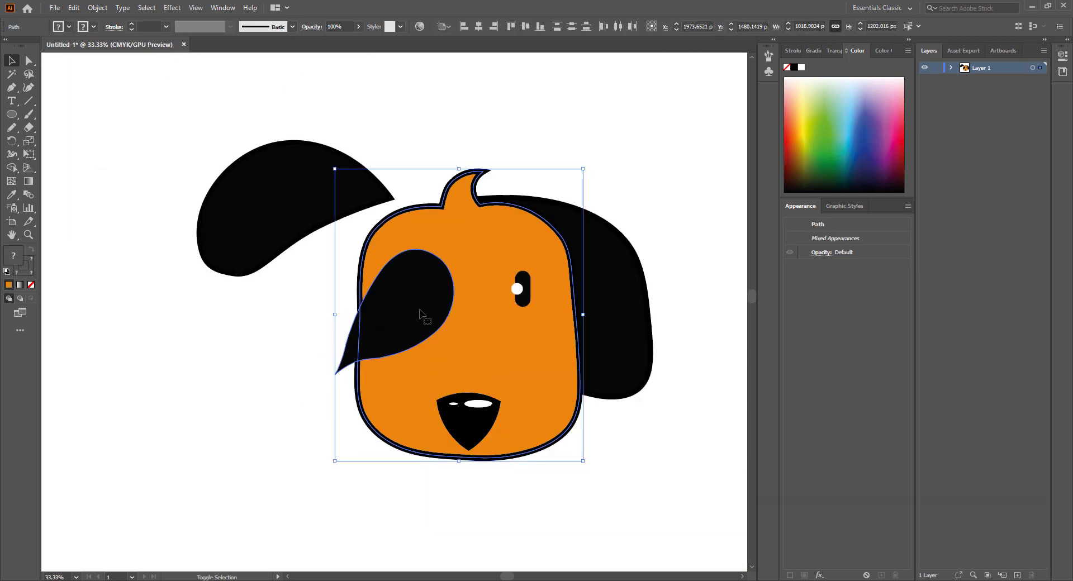
pyautogui.click(11, 168)
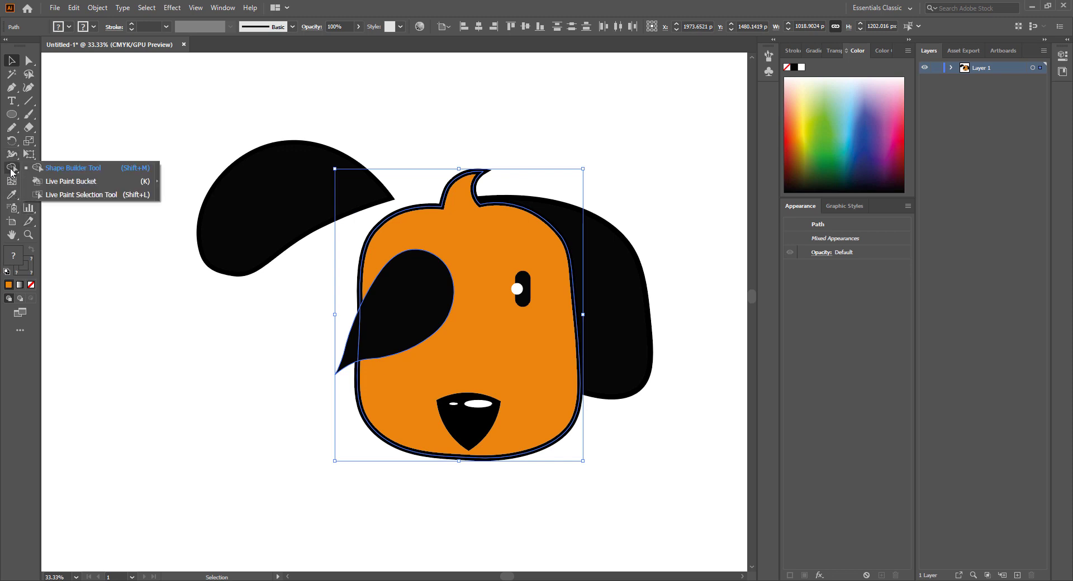
pyautogui.click(71, 167)
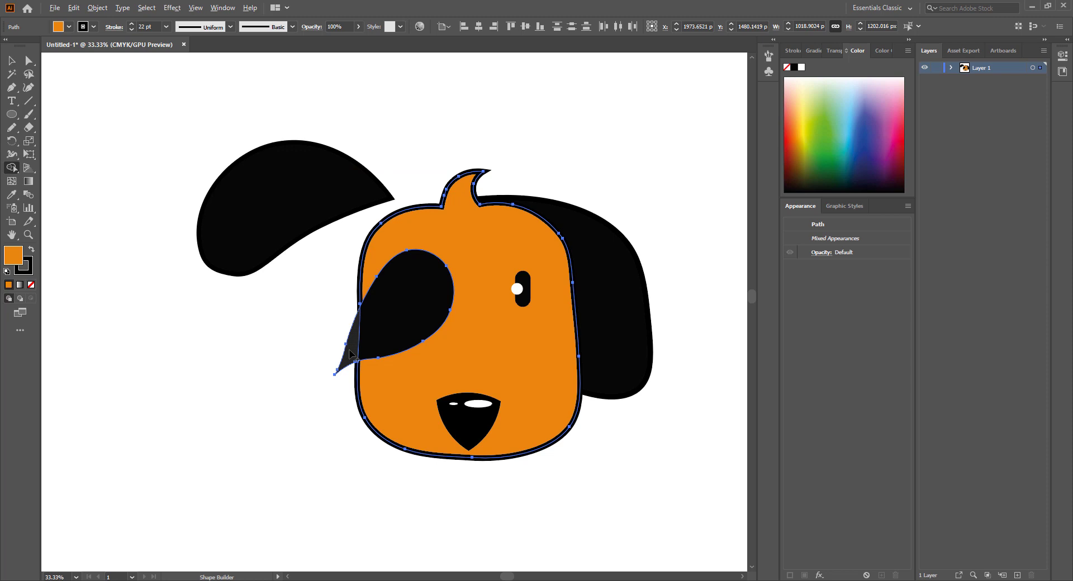
pyautogui.keyDown('alt'); pyautogui.click(351, 353); pyautogui.keyUp('alt')
pyautogui.click(11, 61)
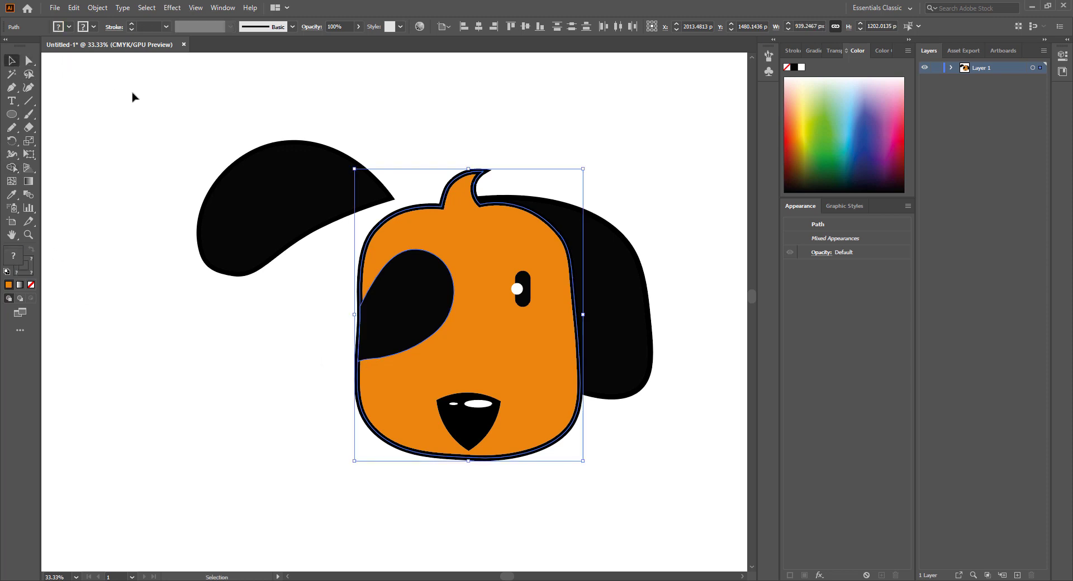
pyautogui.click(685, 434)
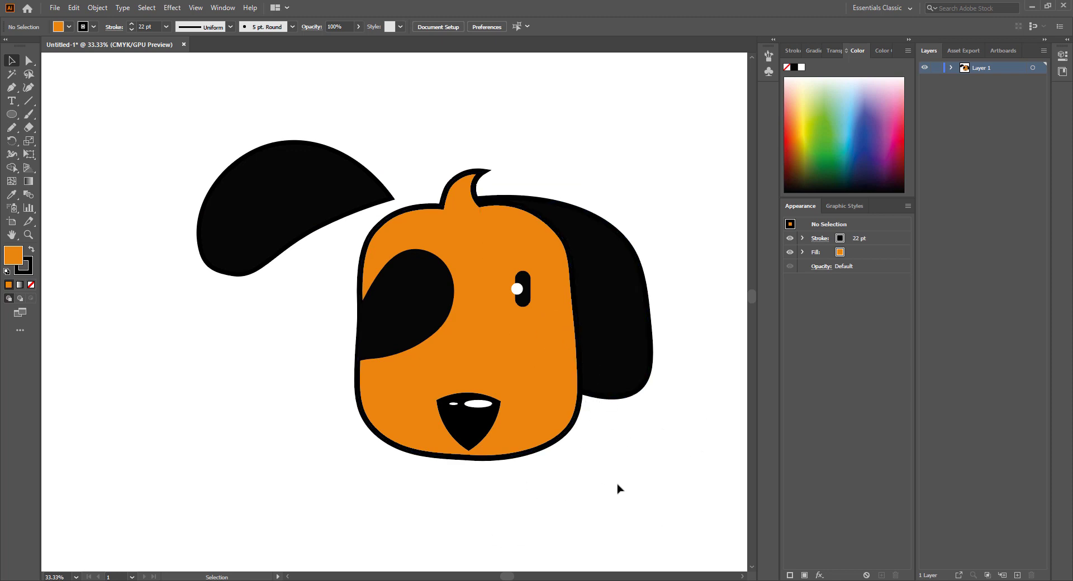
# - Draw a closed tongue-shaped path about 365 px wide and 426 px tall with the Pen tool, overlapping the head's lower-right edge
pyautogui.click(11, 87)
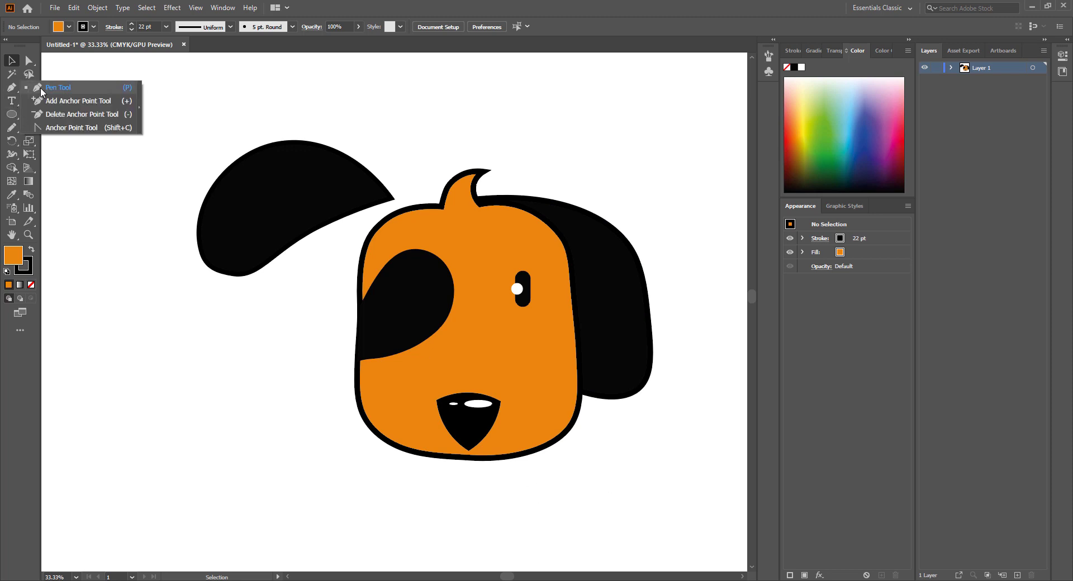
pyautogui.click(492, 458)
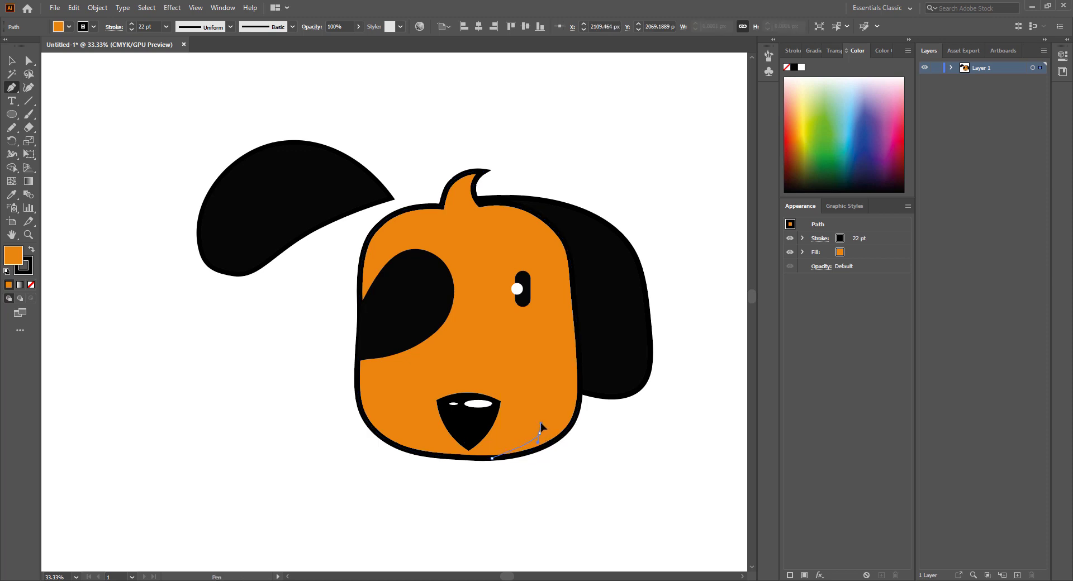
pyautogui.moveTo(540, 425); pyautogui.dragTo(571, 435)
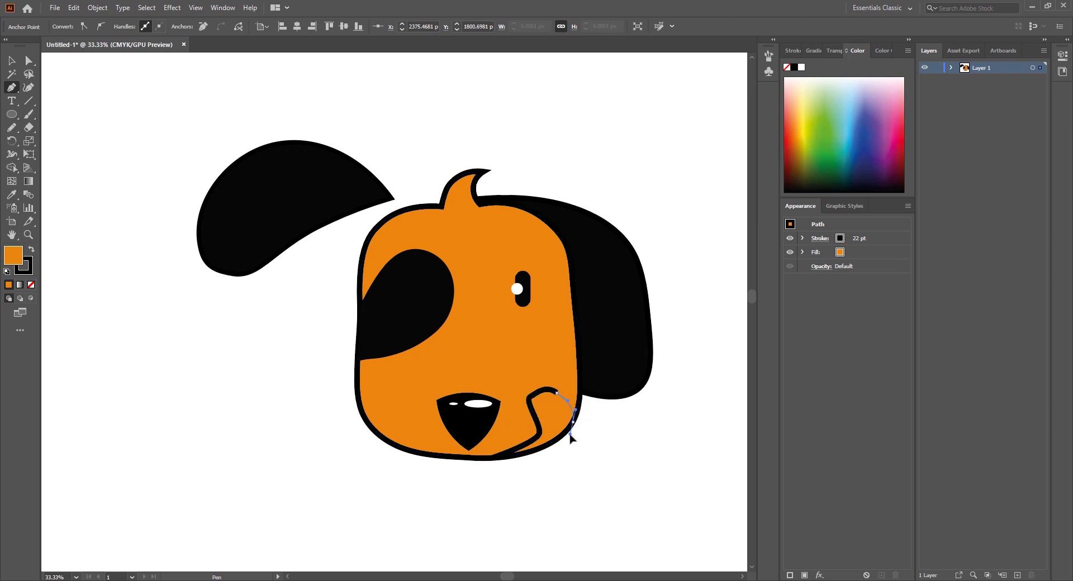
pyautogui.moveTo(546, 490); pyautogui.dragTo(523, 491)
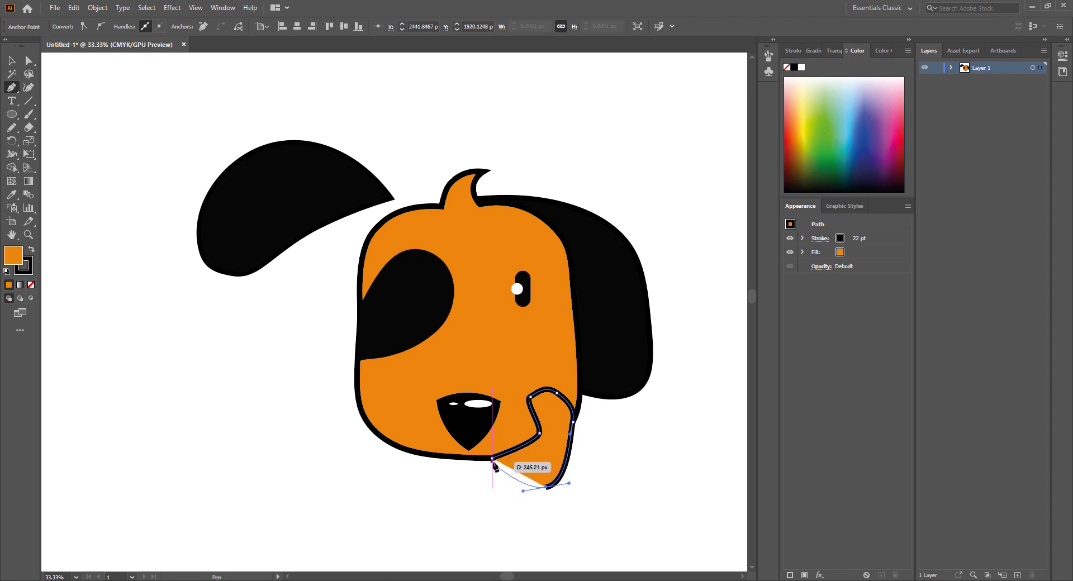
pyautogui.click(492, 459)
# - Round the tongue's upper tip, shorten its lower bulge and refine its inner bend with the Curvature tool, then deselect it
pyautogui.hotkey('ctrl', '+')
pyautogui.hotkey('ctrl', '+')
pyautogui.hotkey('ctrl', '+')
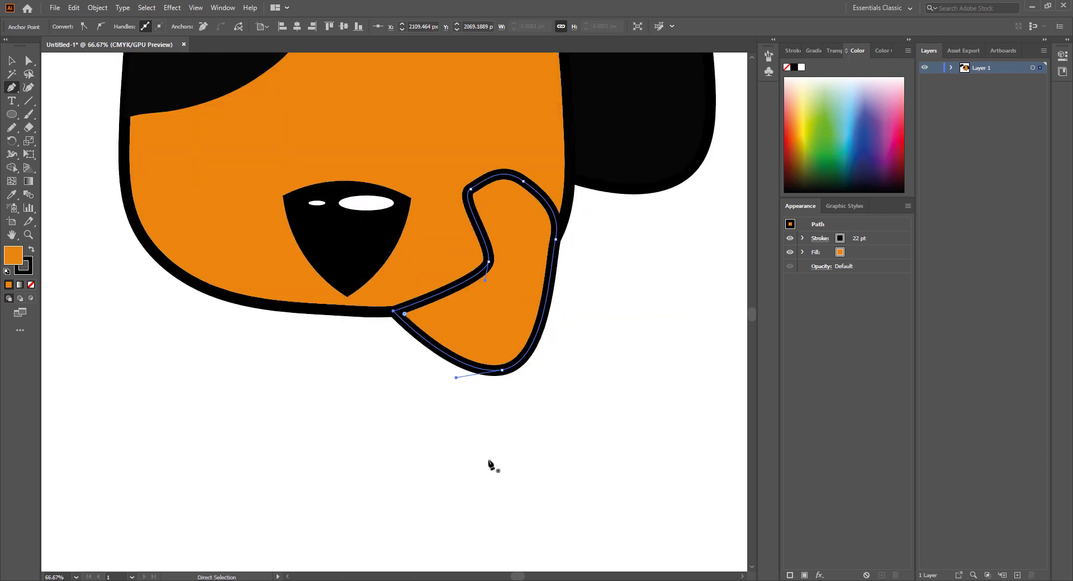
pyautogui.click(32, 90)
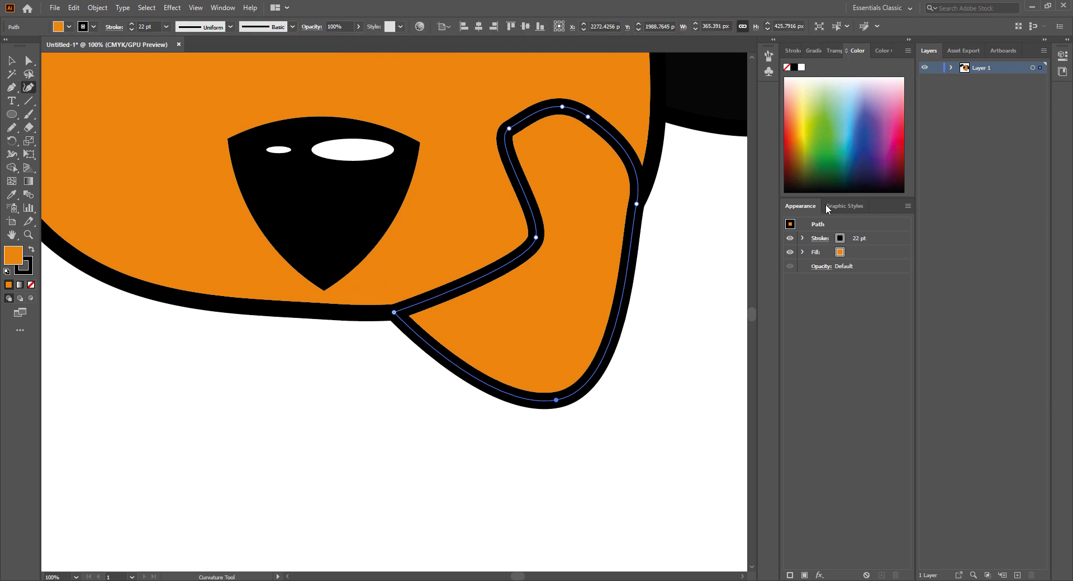
pyautogui.moveTo(510, 129); pyautogui.dragTo(599, 112)
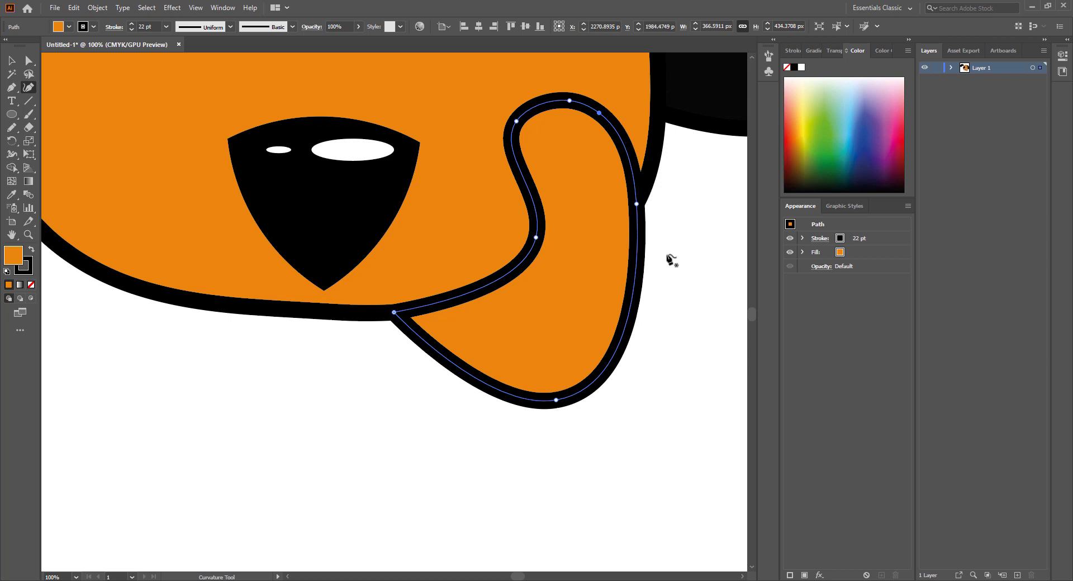
pyautogui.moveTo(557, 400); pyautogui.dragTo(553, 370)
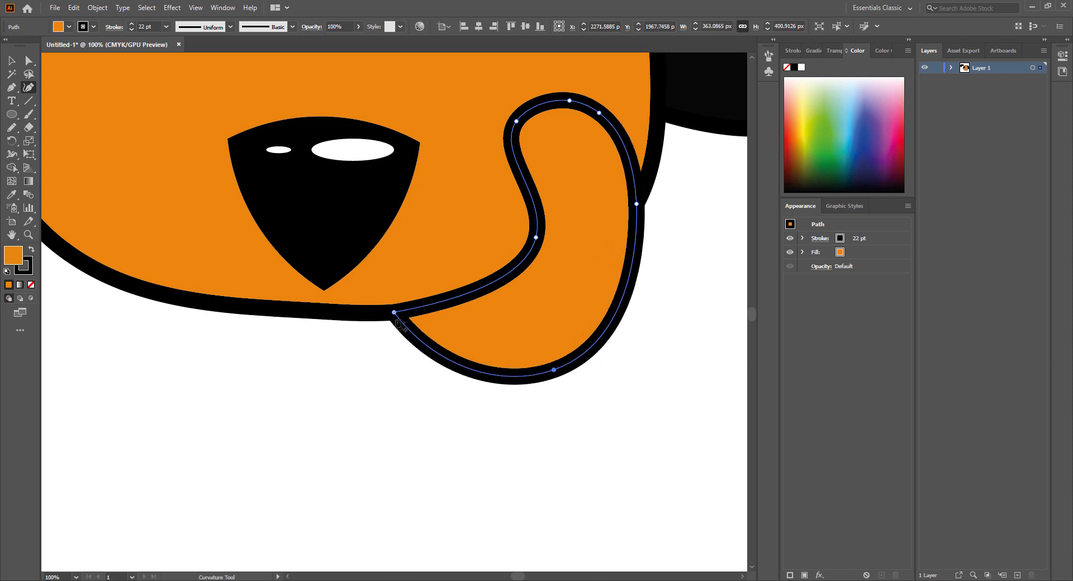
pyautogui.moveTo(536, 238); pyautogui.dragTo(528, 229)
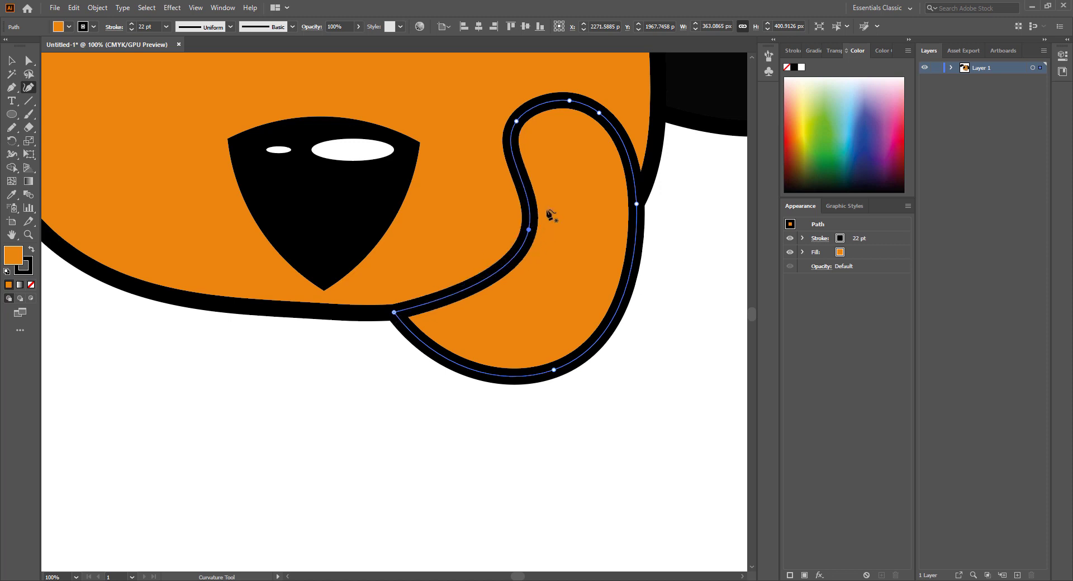
pyautogui.scroll(2, 582, 218)
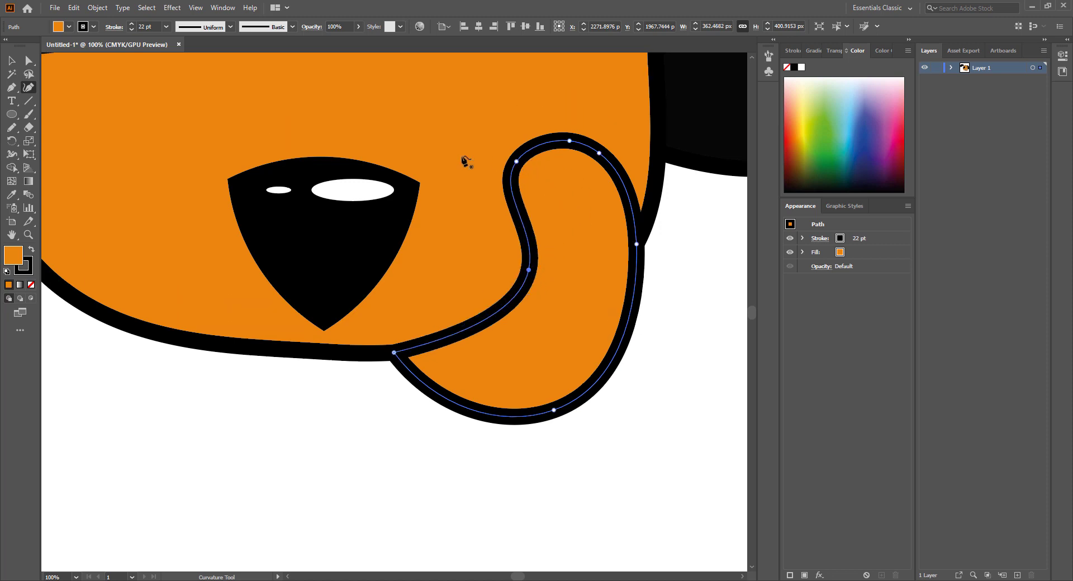
pyautogui.click(12, 61)
pyautogui.click(183, 423)
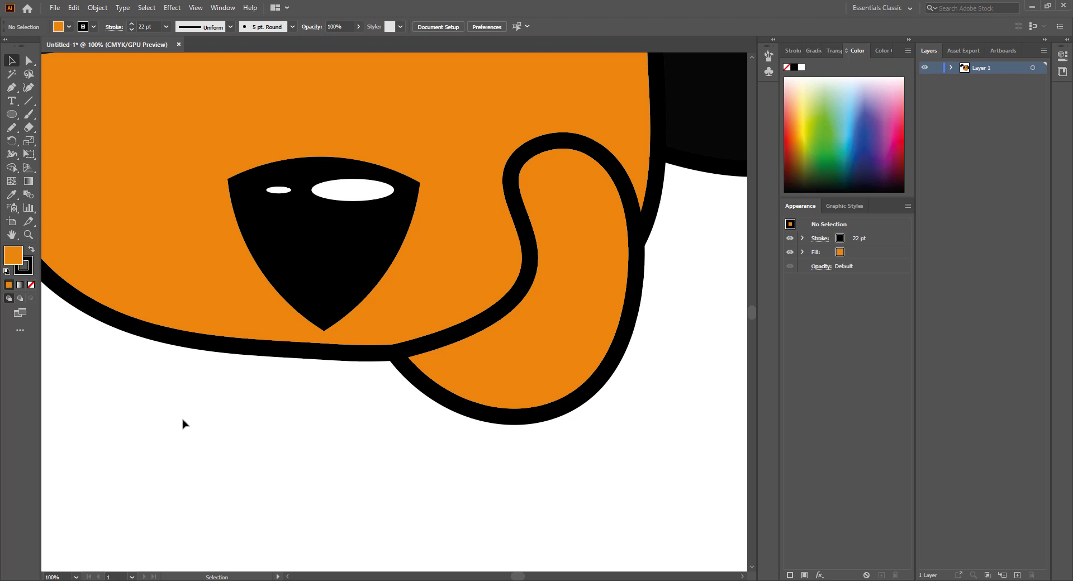
# - Trim off the part of the tongue that extends below the head's outline with the Shape Builder tool and deselect the shapes
pyautogui.click(216, 351)
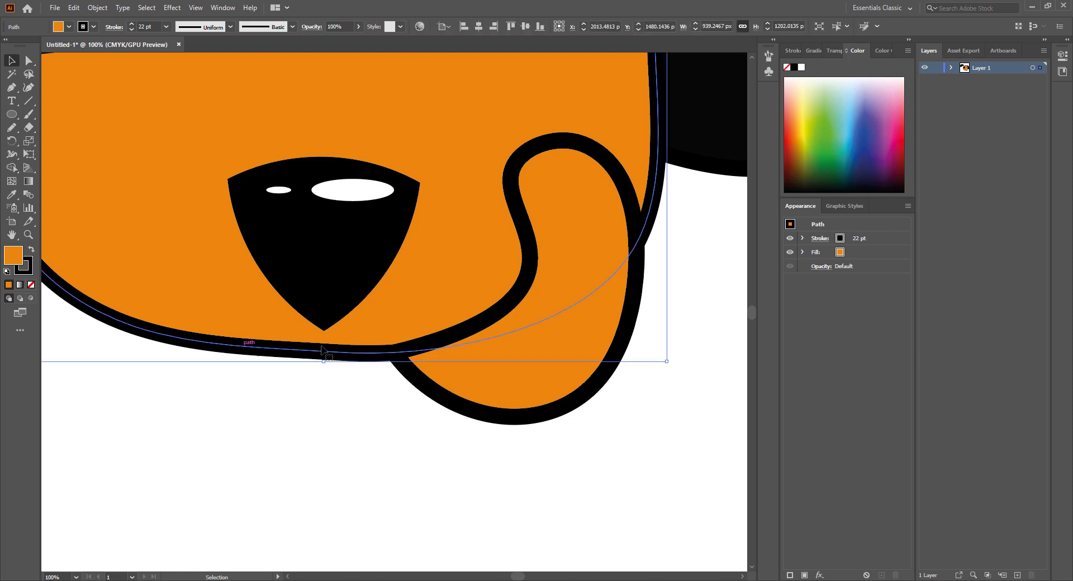
pyautogui.click(526, 389)
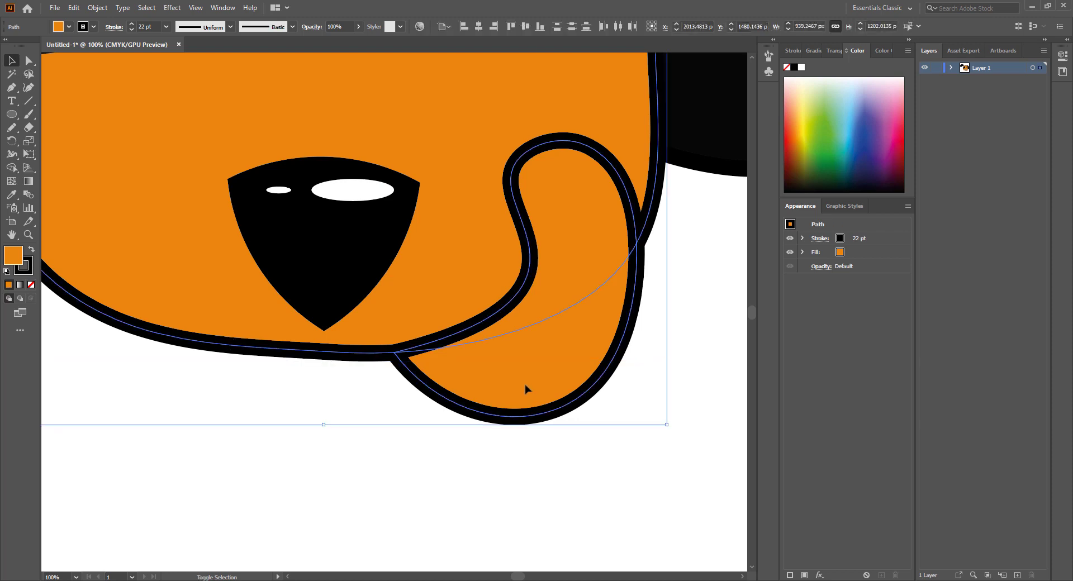
pyautogui.click(11, 168)
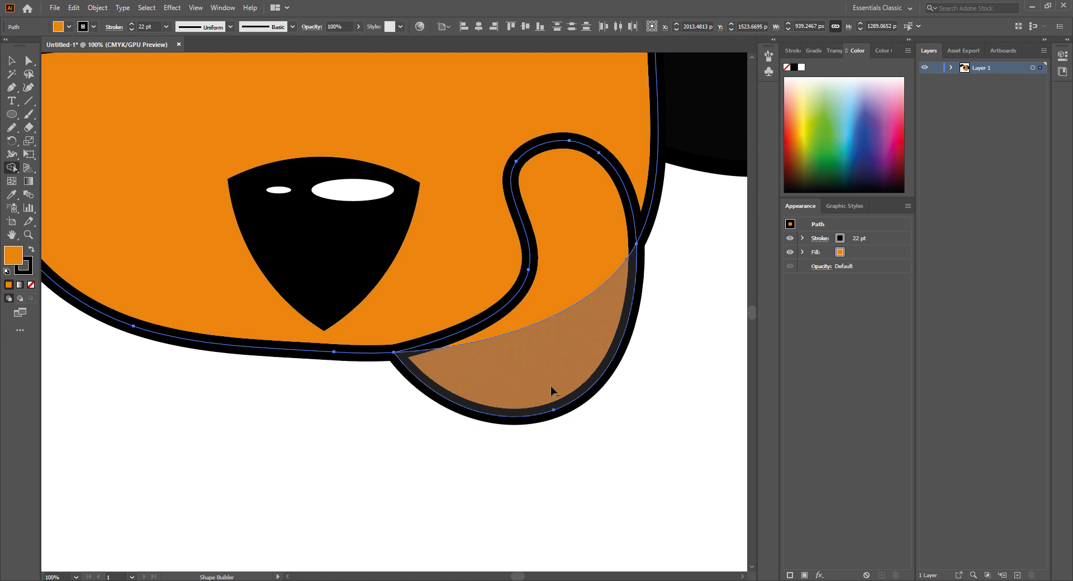
pyautogui.keyDown('alt'); pyautogui.click(552, 391); pyautogui.keyUp('alt')
pyautogui.click(11, 62)
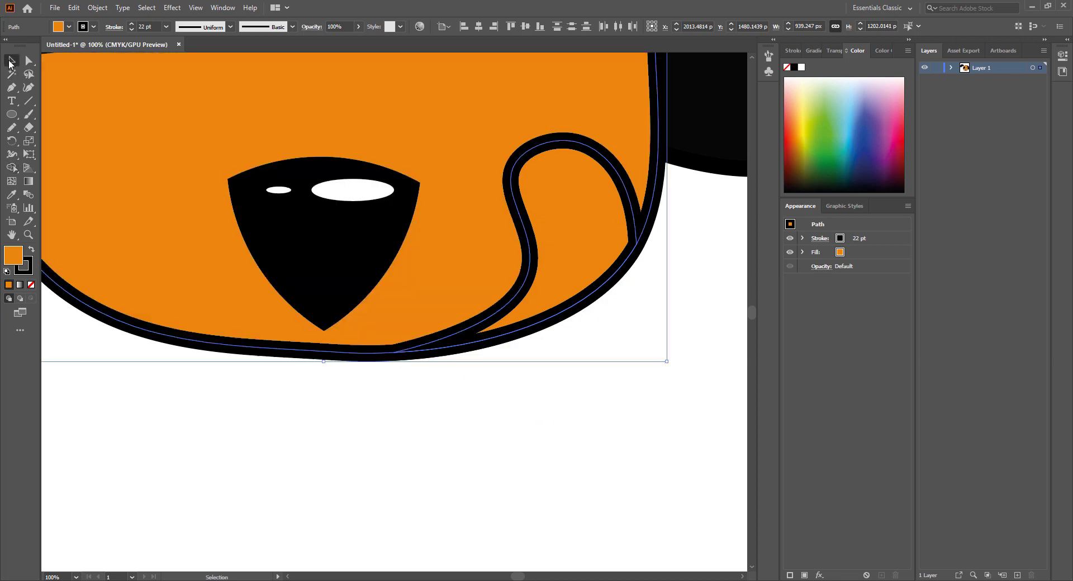
pyautogui.click(489, 455)
# - Fill the tongue with bright red F41D0C and deselect it
pyautogui.scroll(4, 492, 459)
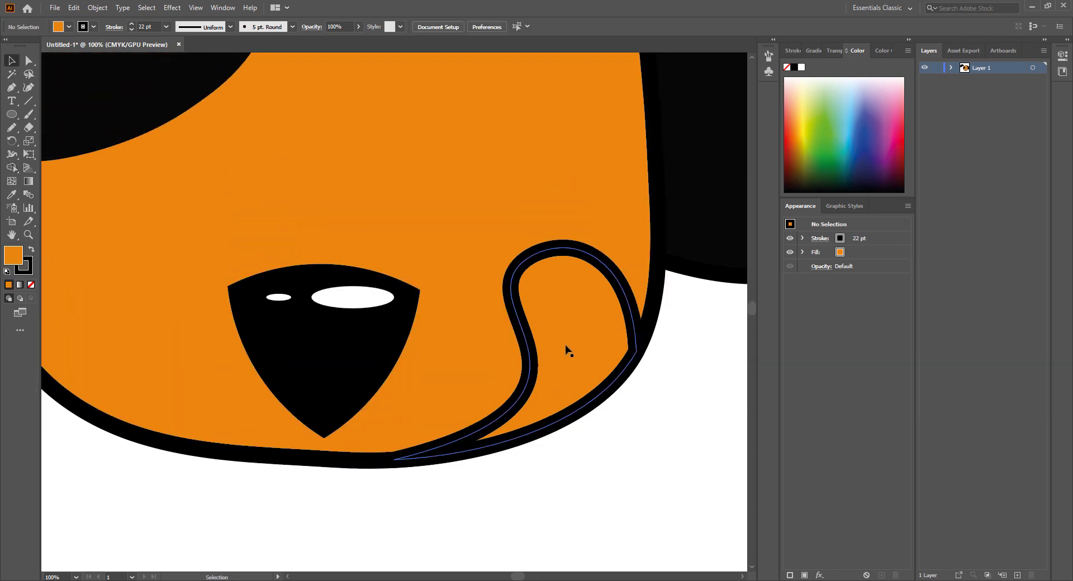
pyautogui.click(607, 280)
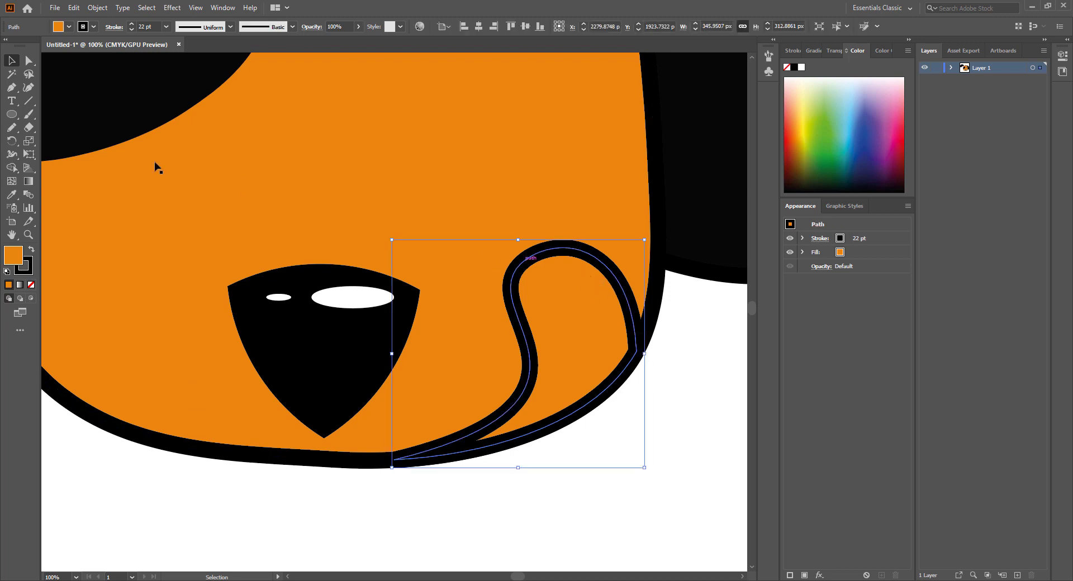
pyautogui.doubleClick(13, 255)
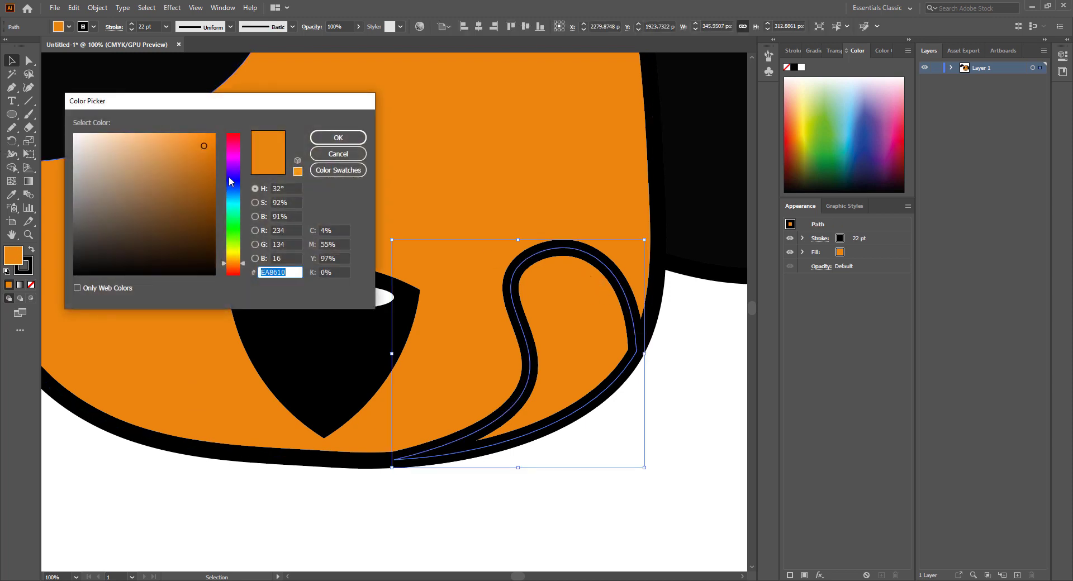
pyautogui.click(234, 273)
pyautogui.click(208, 139)
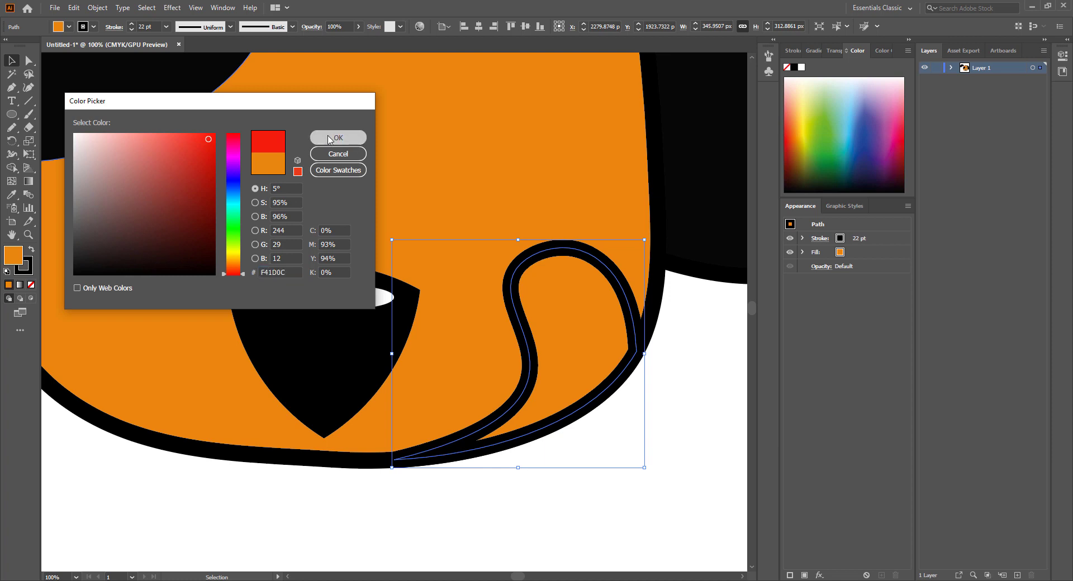
pyautogui.click(338, 138)
pyautogui.click(637, 431)
# - Draw a narrow closed crease inside the red tongue with the Pen tool, using no fill and a 22 pt black stroke
pyautogui.scroll(2, 635, 432)
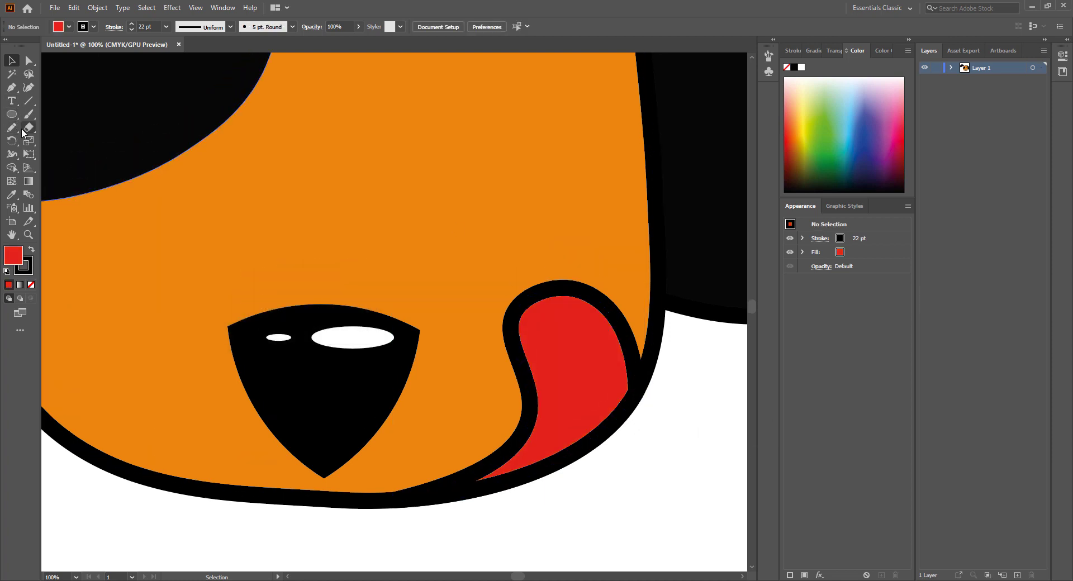
pyautogui.click(11, 87)
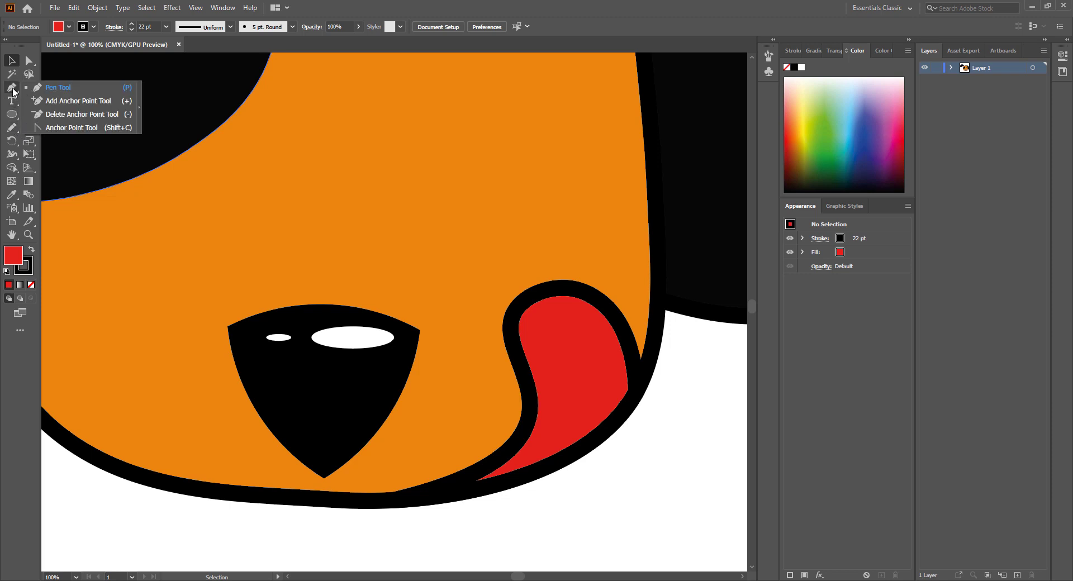
pyautogui.click(32, 284)
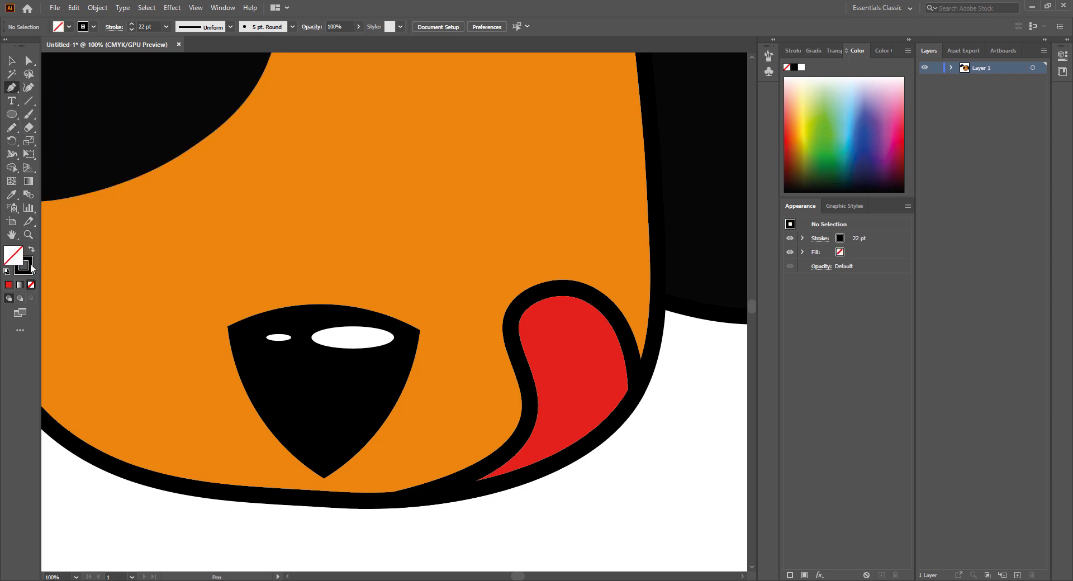
pyautogui.press('x')
pyautogui.click(541, 465)
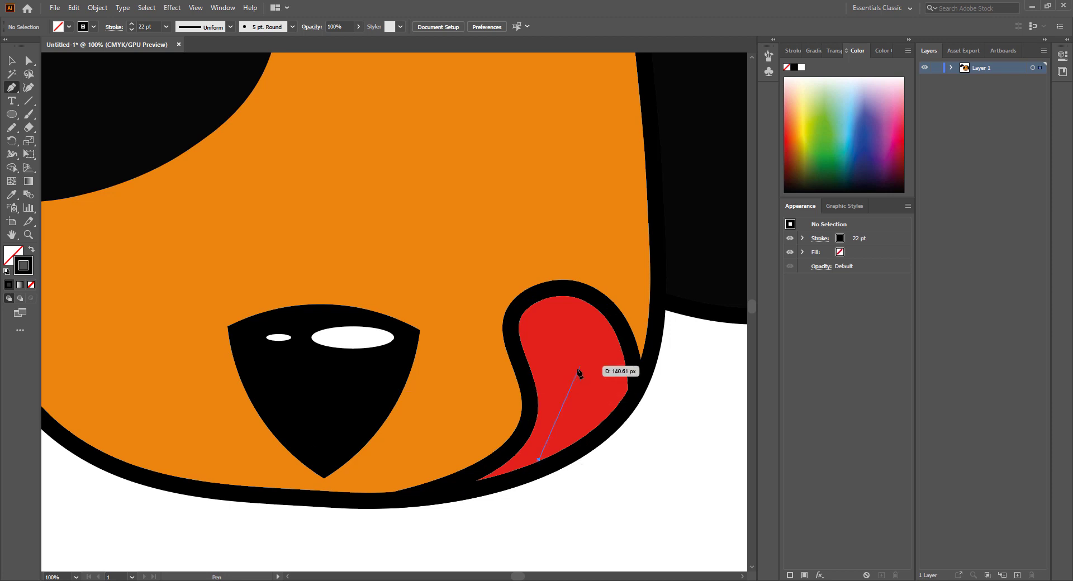
pyautogui.moveTo(559, 355)
pyautogui.mouseDown()
pyautogui.moveTo(562, 331)
pyautogui.moveTo(581, 358)
pyautogui.mouseUp()
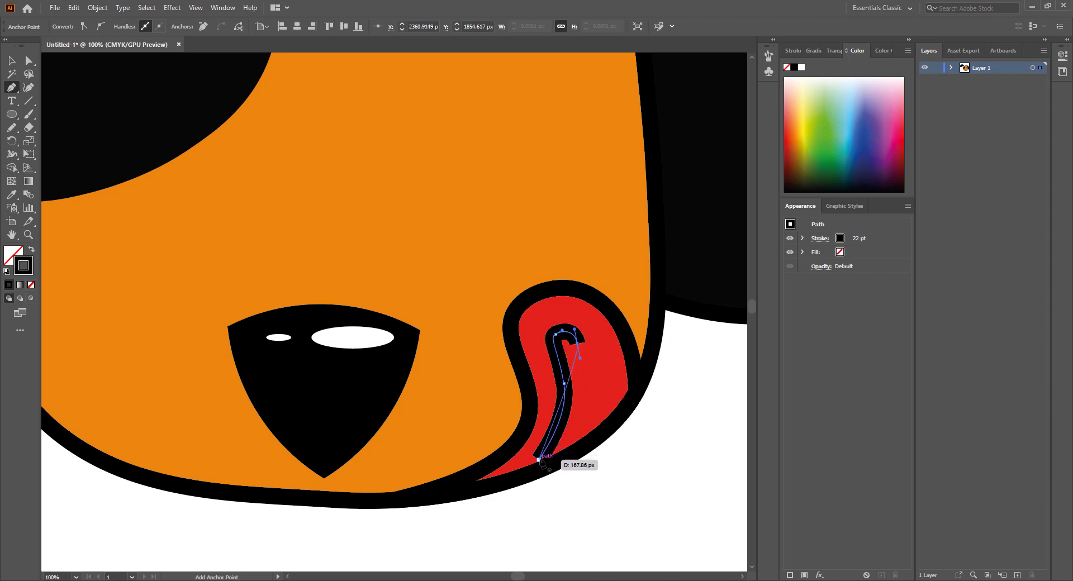
pyautogui.moveTo(539, 460); pyautogui.dragTo(570, 418)
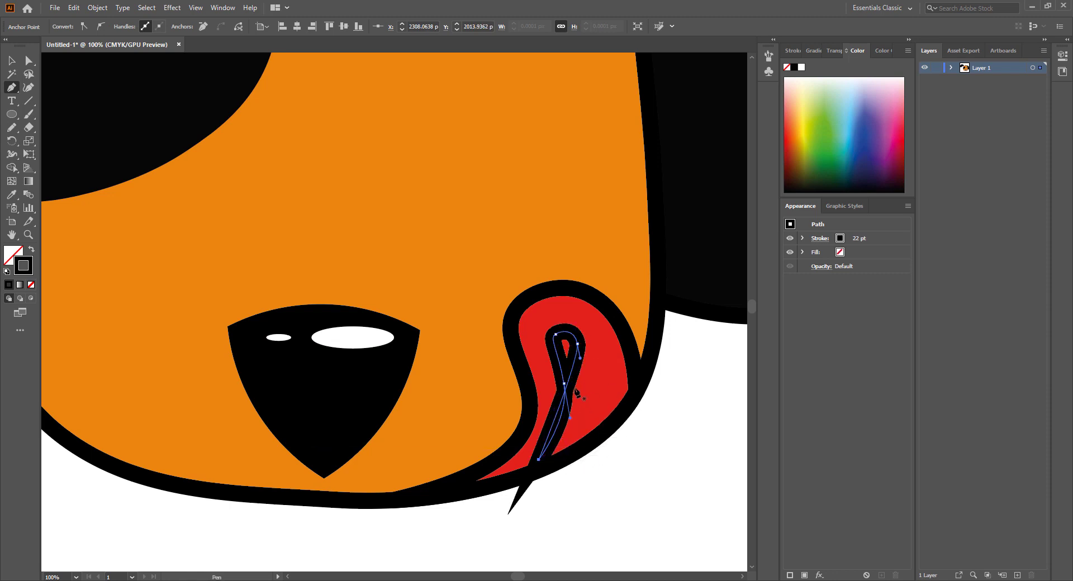
# - Reshape the crease with the Curvature tool and swap its fill and stroke, making a solid black sliver about 69 by 167 px
pyautogui.click(31, 90)
pyautogui.moveTo(539, 459); pyautogui.dragTo(536, 453)
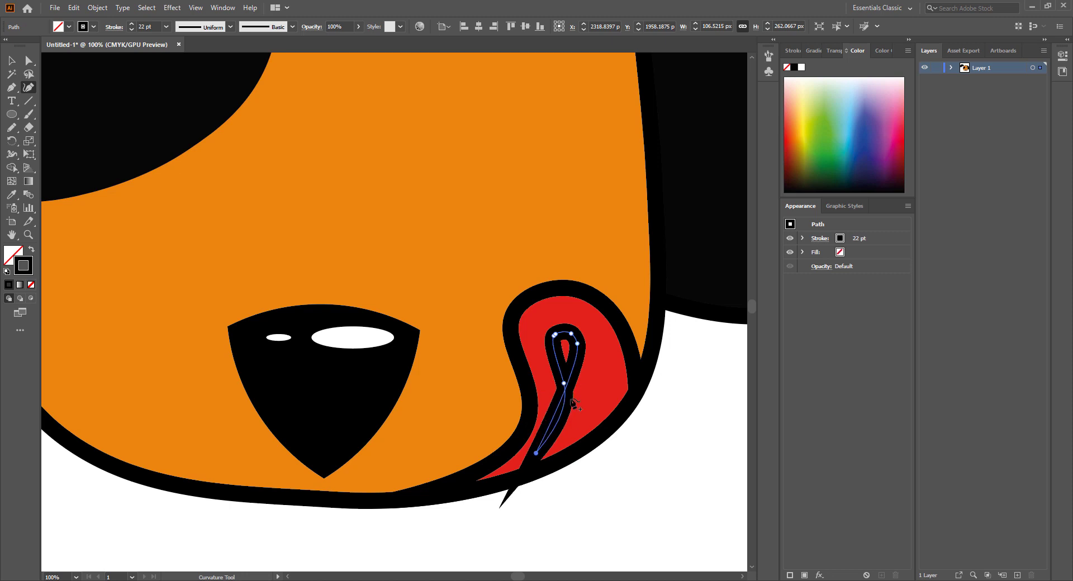
pyautogui.moveTo(570, 374); pyautogui.dragTo(585, 395)
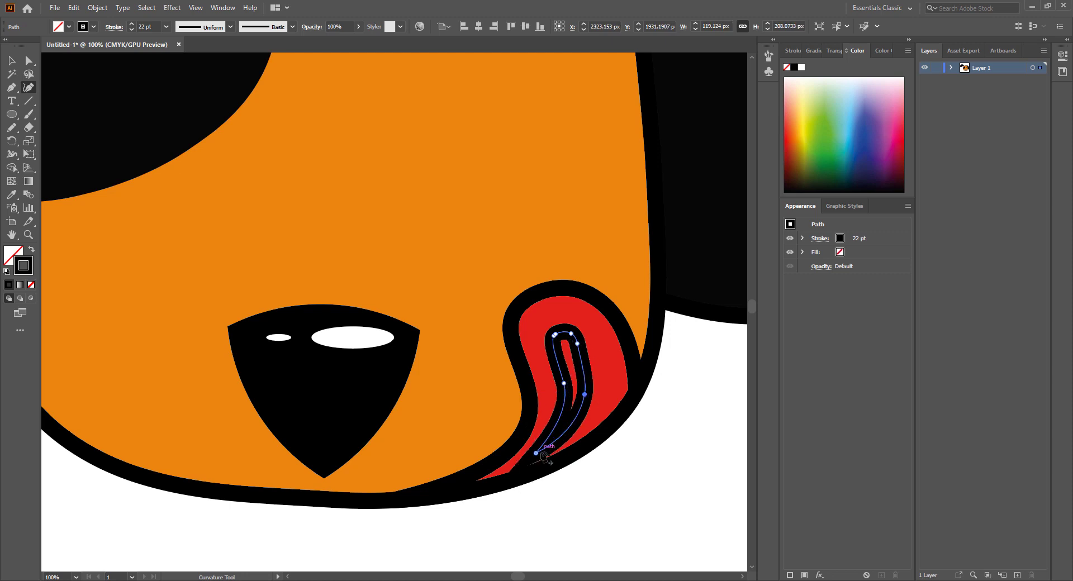
pyautogui.moveTo(533, 454); pyautogui.dragTo(533, 454)
pyautogui.moveTo(585, 395); pyautogui.dragTo(581, 394)
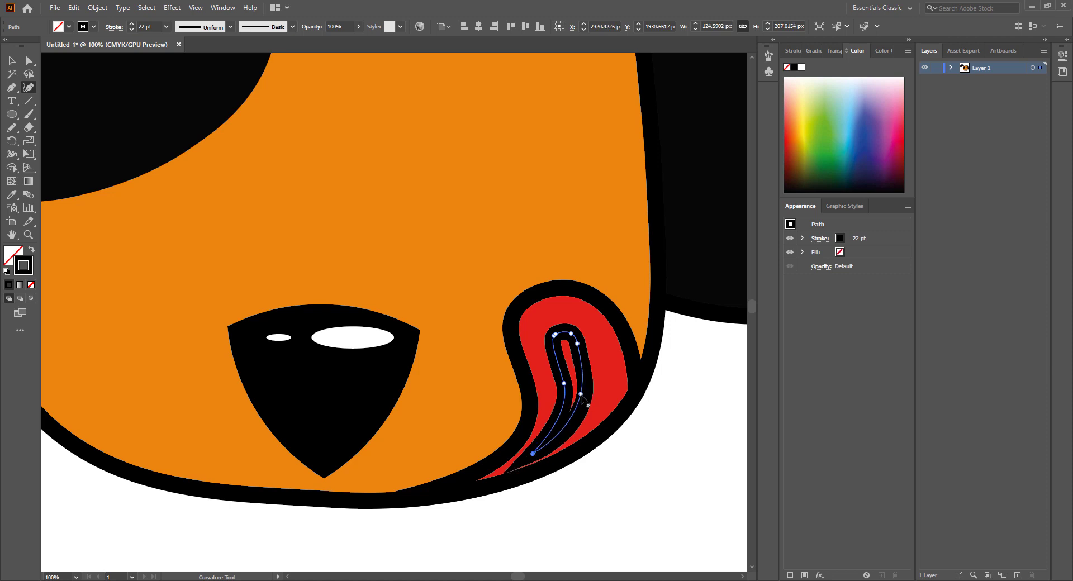
pyautogui.click(32, 251)
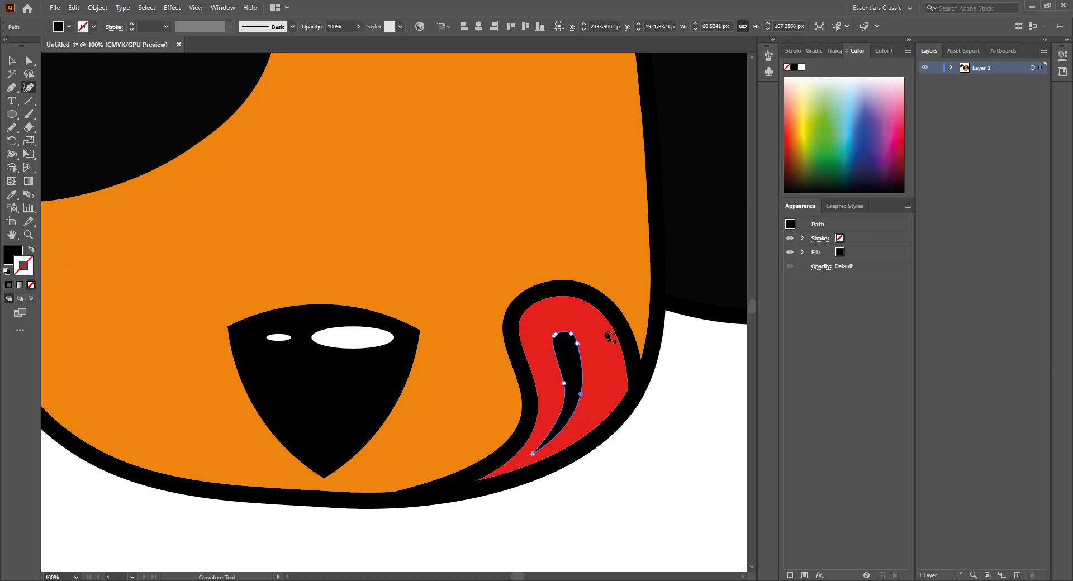
pyautogui.moveTo(556, 335); pyautogui.dragTo(556, 341)
# - Even out the black crease's rounded tip and sides with the Smooth tool and deselect it
pyautogui.moveTo(11, 128); pyautogui.dragTo(63, 149)
pyautogui.moveTo(568, 390); pyautogui.dragTo(588, 350)
pyautogui.moveTo(574, 401); pyautogui.dragTo(555, 425)
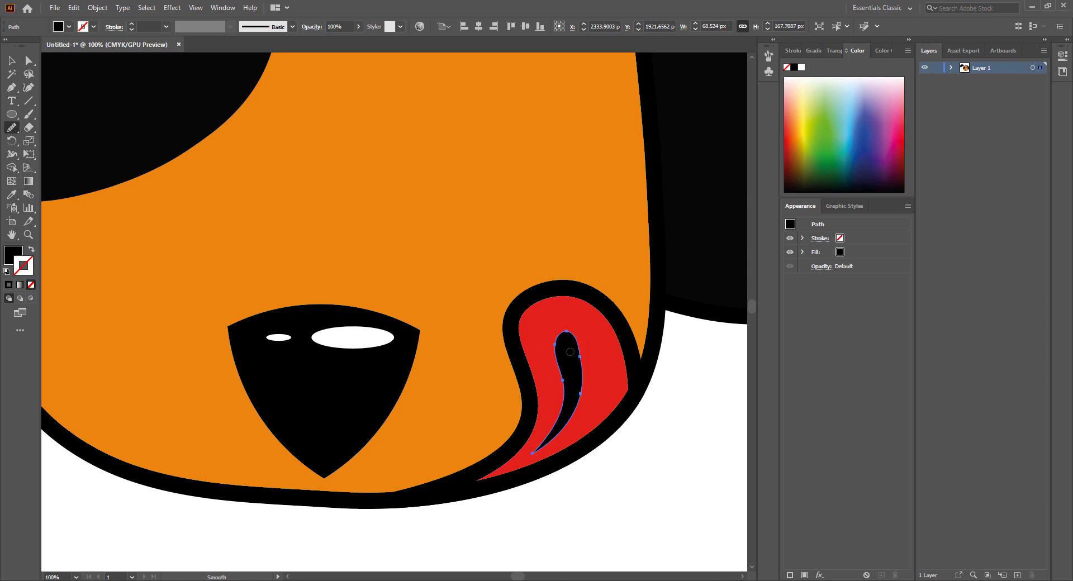
pyautogui.moveTo(561, 340)
pyautogui.mouseDown()
pyautogui.moveTo(560, 421)
pyautogui.moveTo(551, 418)
pyautogui.moveTo(577, 356)
pyautogui.moveTo(566, 405)
pyautogui.moveTo(581, 370)
pyautogui.mouseUp()
pyautogui.press('v')
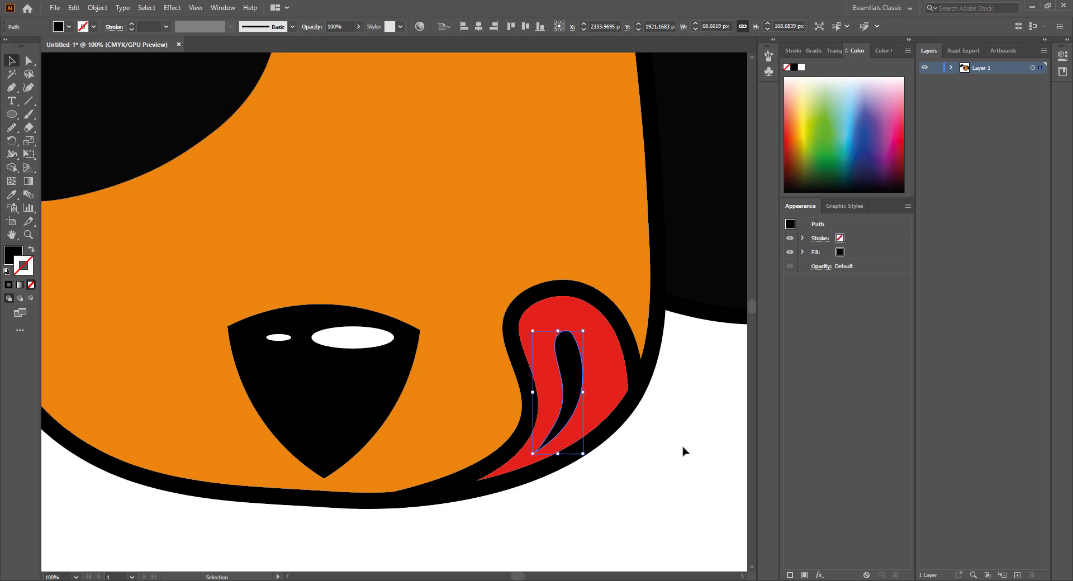
pyautogui.click(651, 423)
pyautogui.click(578, 363)
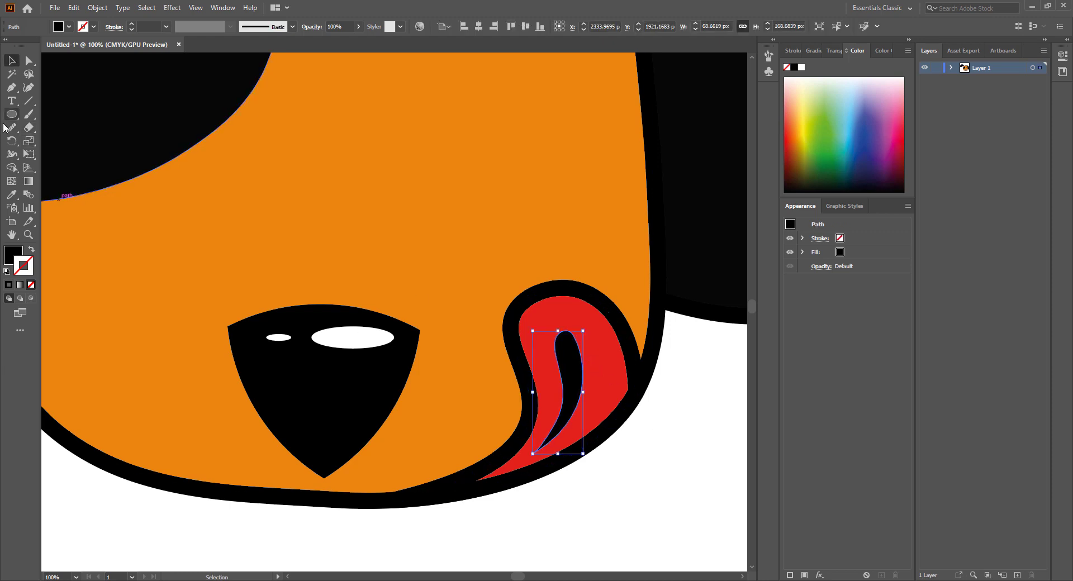
pyautogui.click(11, 128)
pyautogui.moveTo(572, 332); pyautogui.dragTo(569, 392)
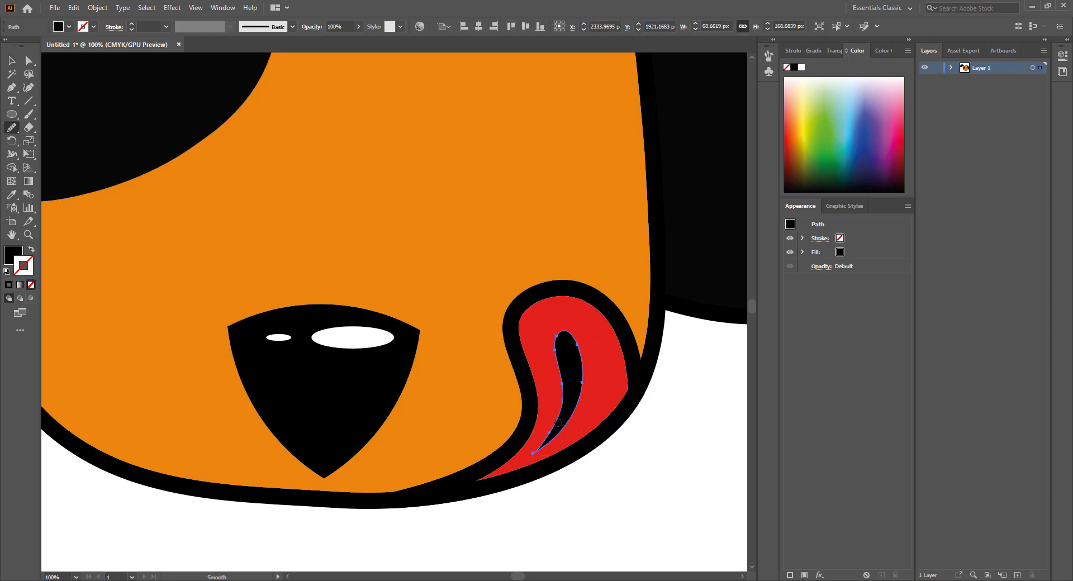
pyautogui.press('v')
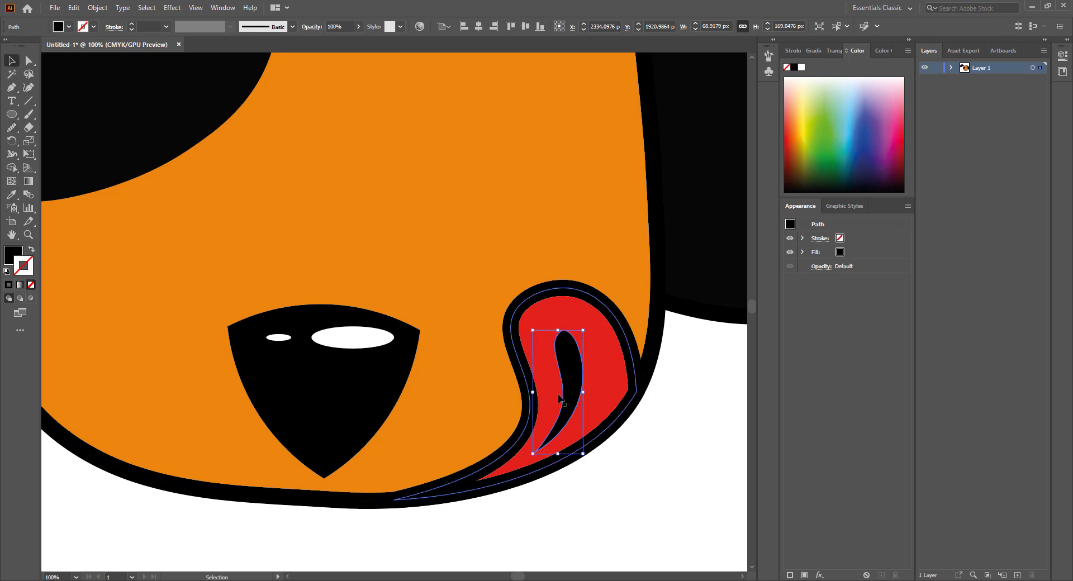
pyautogui.click(618, 486)
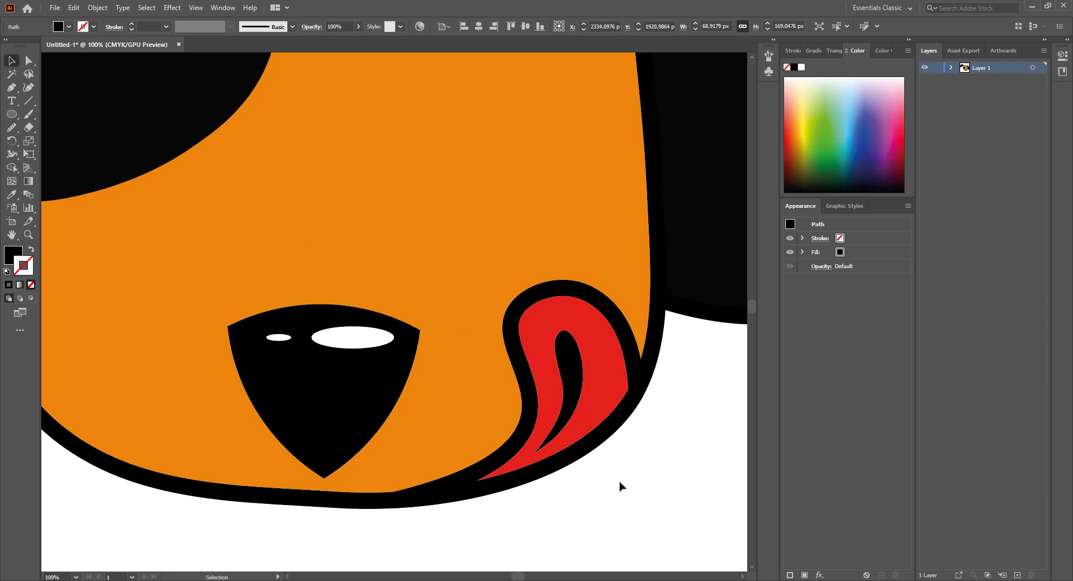
pyautogui.click(11, 114)
pyautogui.click(59, 154)
pyautogui.moveTo(586, 512); pyautogui.dragTo(595, 521)
pyautogui.hotkey('ctrl', 'z')
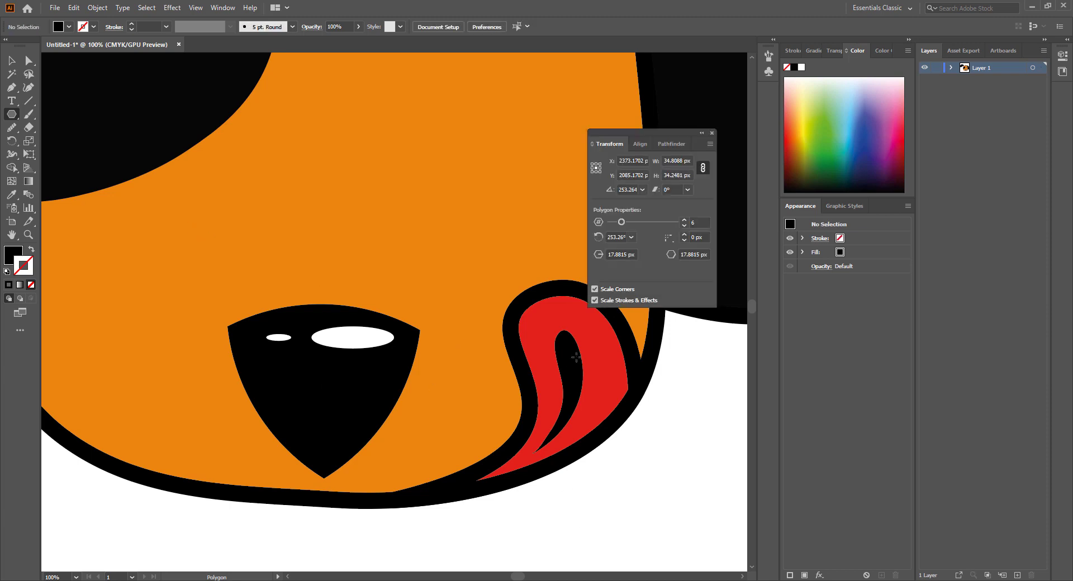
pyautogui.click(712, 134)
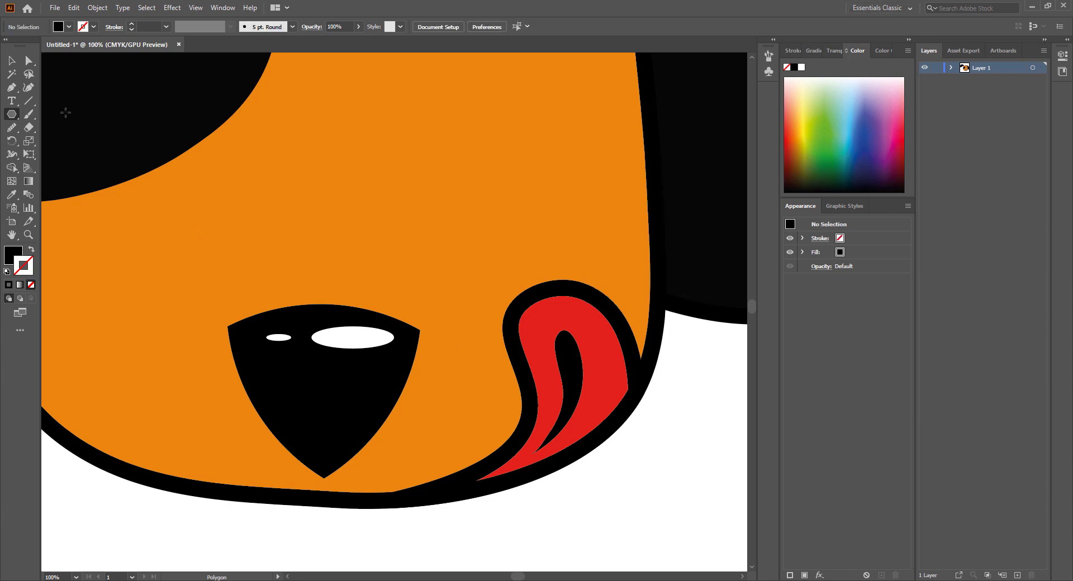
# - Draw a circle about 16 px wide beside the head and sample white from the artboard as its fill
pyautogui.click(14, 116)
pyautogui.click(62, 141)
pyautogui.moveTo(625, 493); pyautogui.dragTo(633, 502)
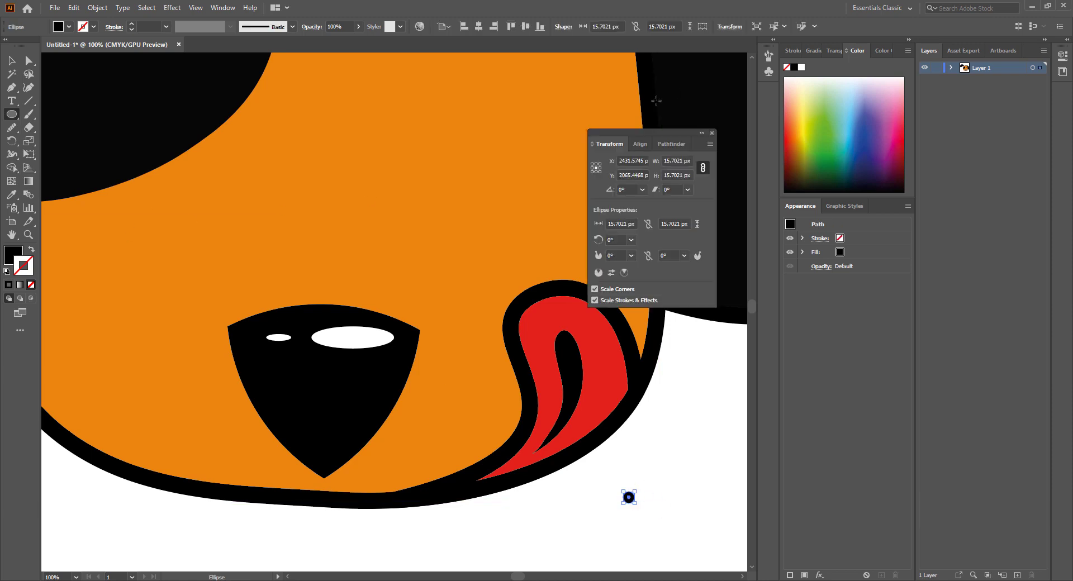
pyautogui.click(713, 133)
pyautogui.press('i')
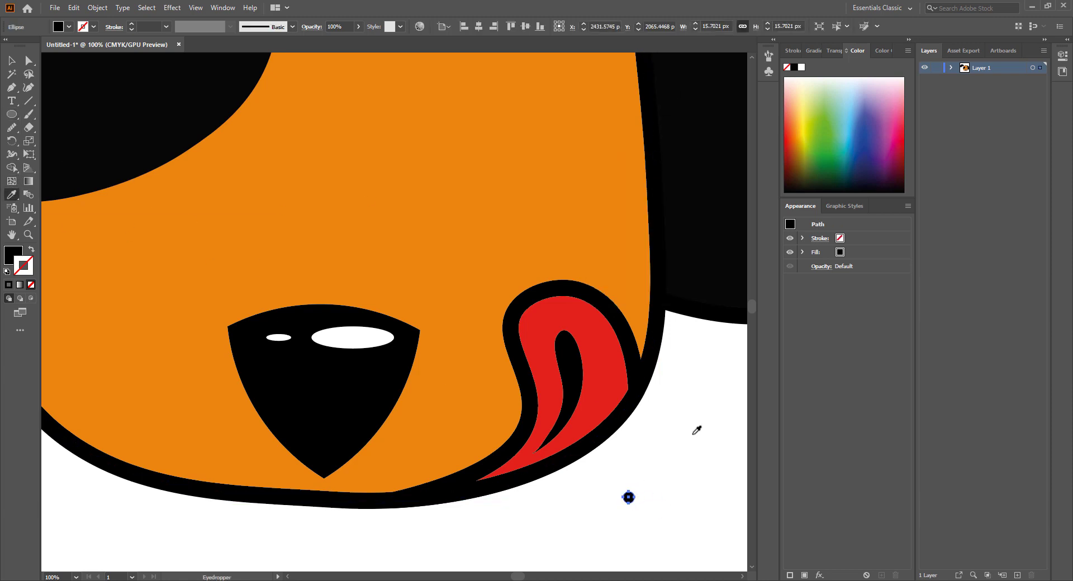
pyautogui.click(697, 430)
# - Place the small white circle on the upper-left part of the red tongue as a highlight and deselect it
pyautogui.click(11, 60)
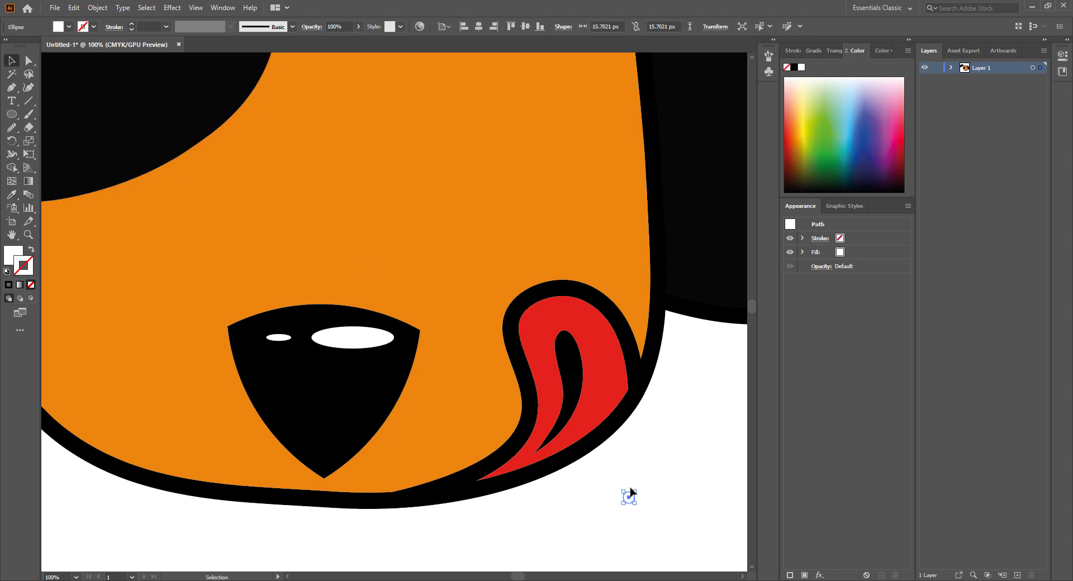
pyautogui.moveTo(630, 498); pyautogui.dragTo(536, 337)
pyautogui.click(680, 503)
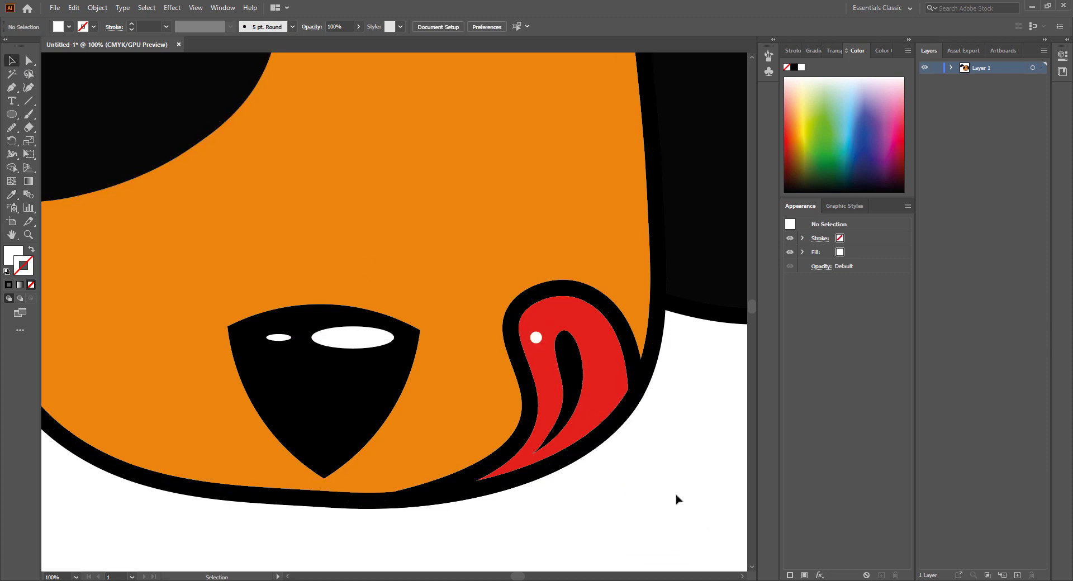
# - Draw a very thin horizontal ellipse about 188 by 6 px in the empty area above the right ear
pyautogui.hotkey('ctrl', '-')
pyautogui.hotkey('ctrl', '-')
pyautogui.scroll(3, 480, 353)
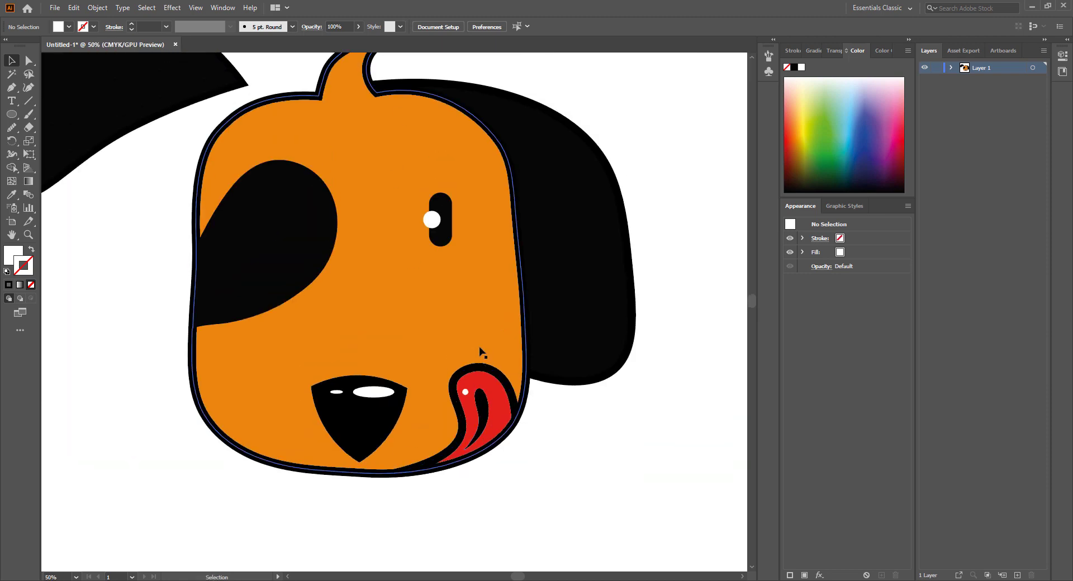
pyautogui.scroll(-2, 463, 320)
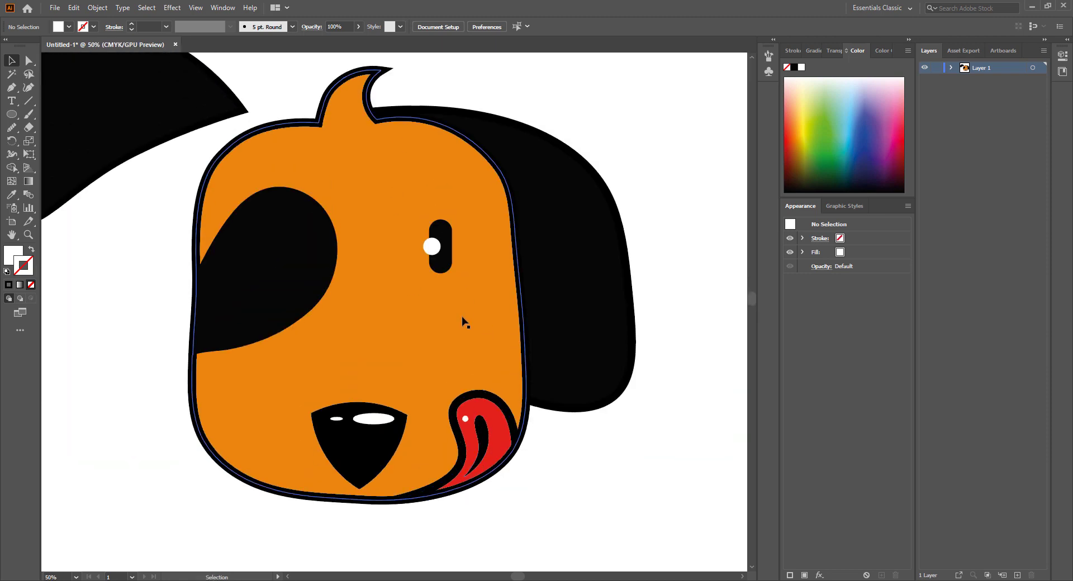
pyautogui.moveTo(12, 114); pyautogui.dragTo(39, 142)
pyautogui.scroll(3, 618, 111)
pyautogui.moveTo(568, 99); pyautogui.dragTo(638, 100)
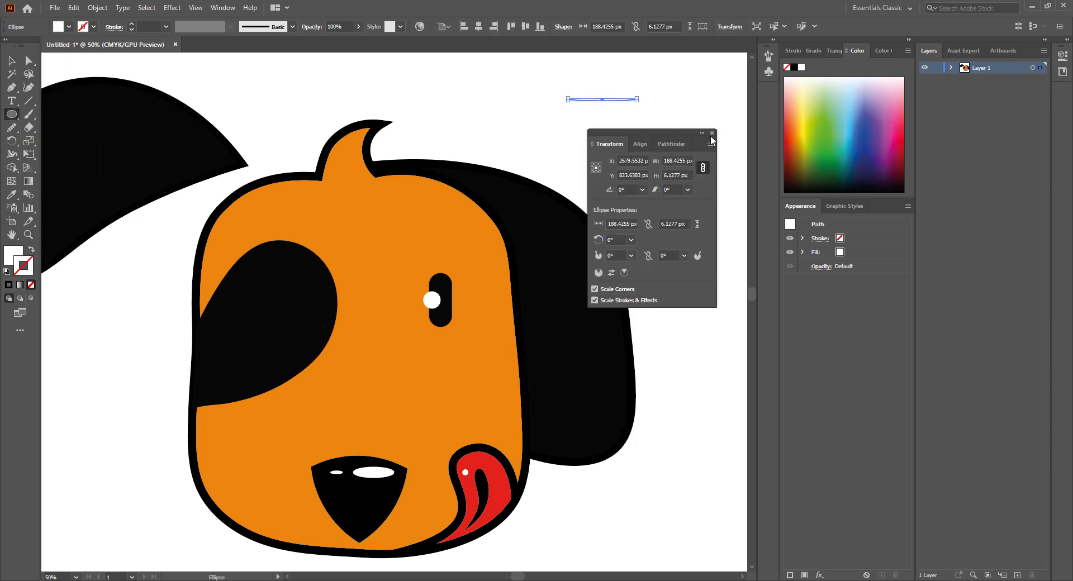
pyautogui.click(712, 133)
# - Fill the thin ellipse with near-black using the Color Picker
pyautogui.doubleClick(17, 256)
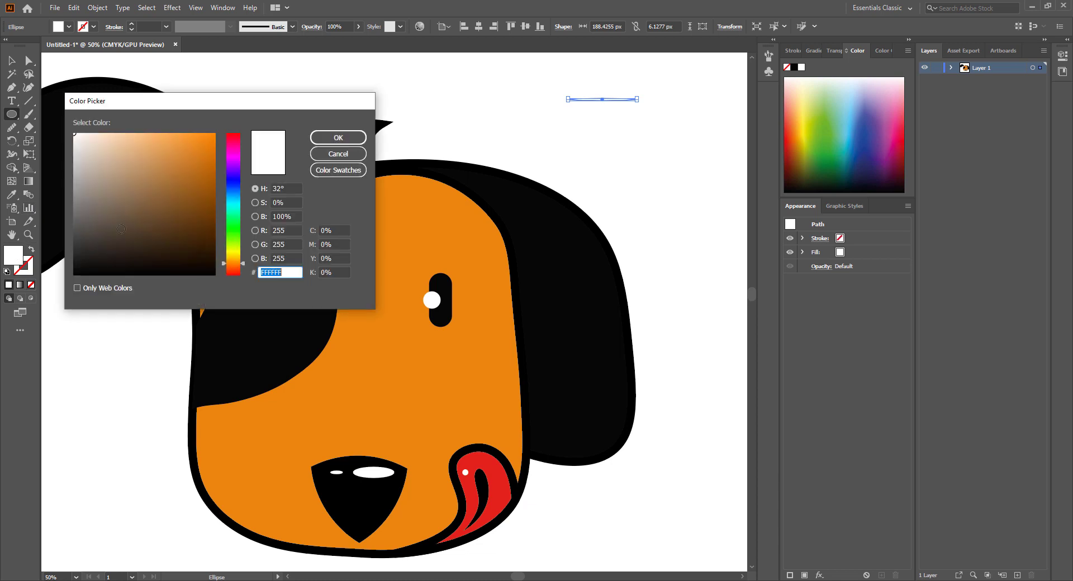
pyautogui.click(202, 271)
pyautogui.click(338, 138)
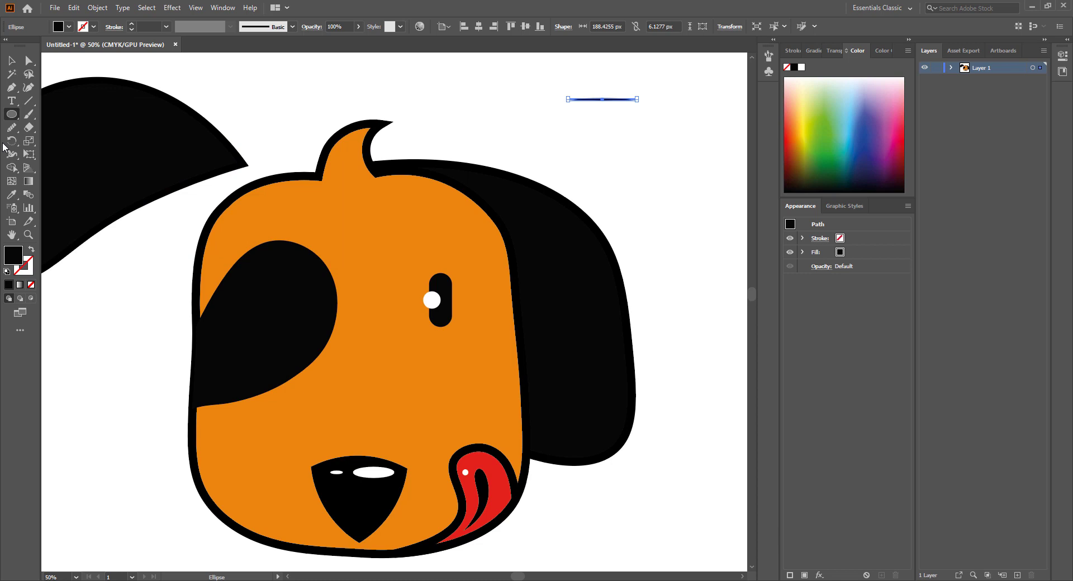
# - Create an art brush from the thin ellipse, with Pressure width from 130% to 106% and Tints colorization
pyautogui.press('F5')
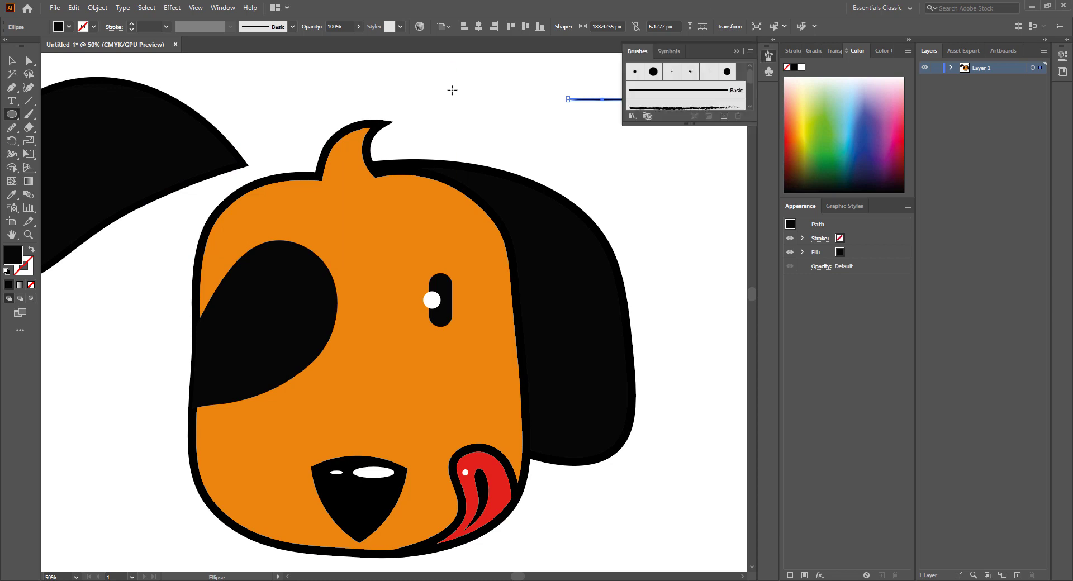
pyautogui.click(724, 116)
pyautogui.click(493, 323)
pyautogui.click(508, 375)
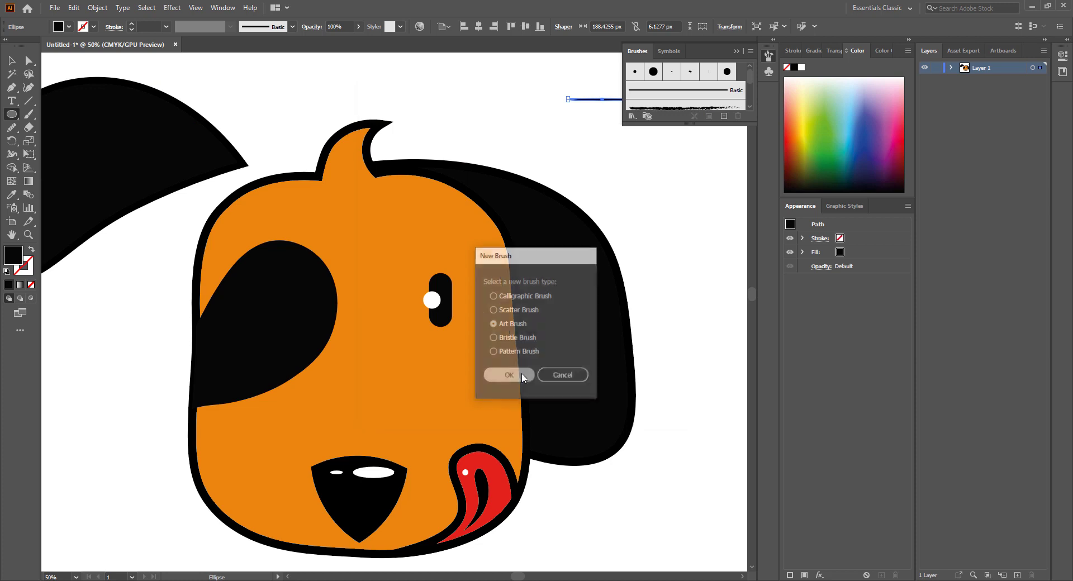
pyautogui.click(454, 123)
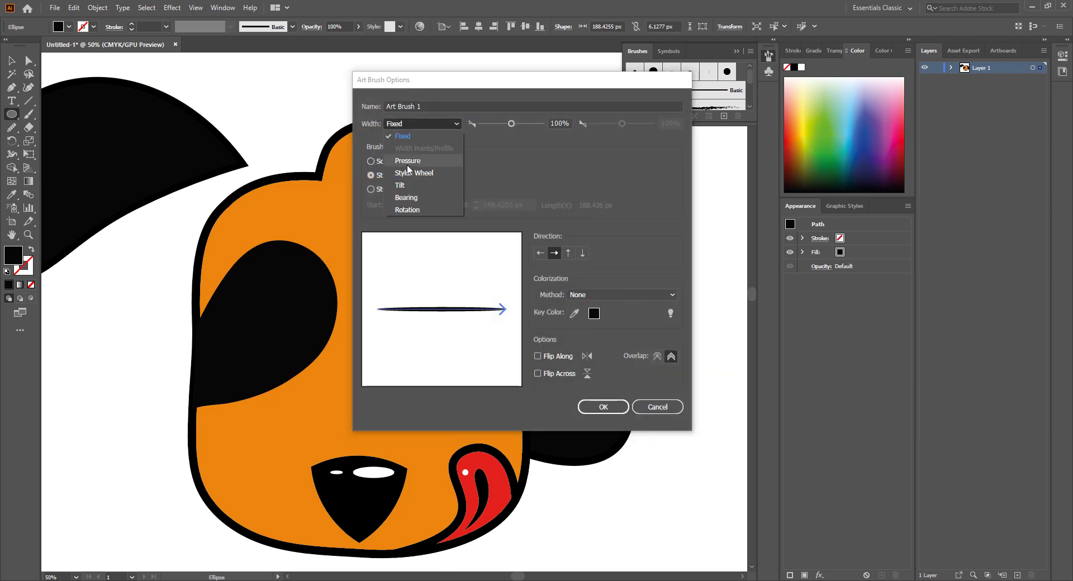
pyautogui.click(405, 170)
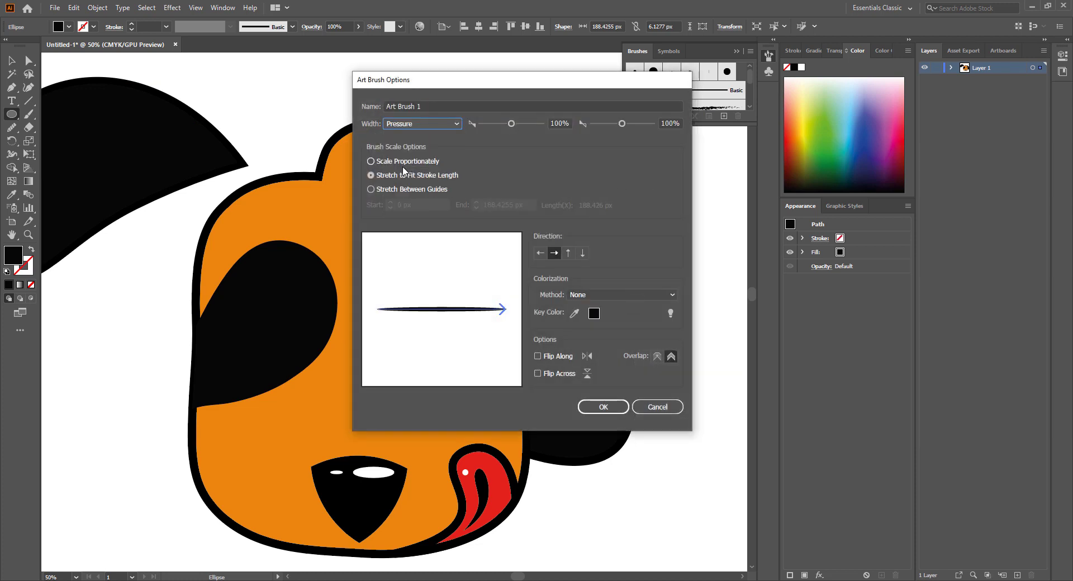
pyautogui.click(673, 295)
pyautogui.click(604, 321)
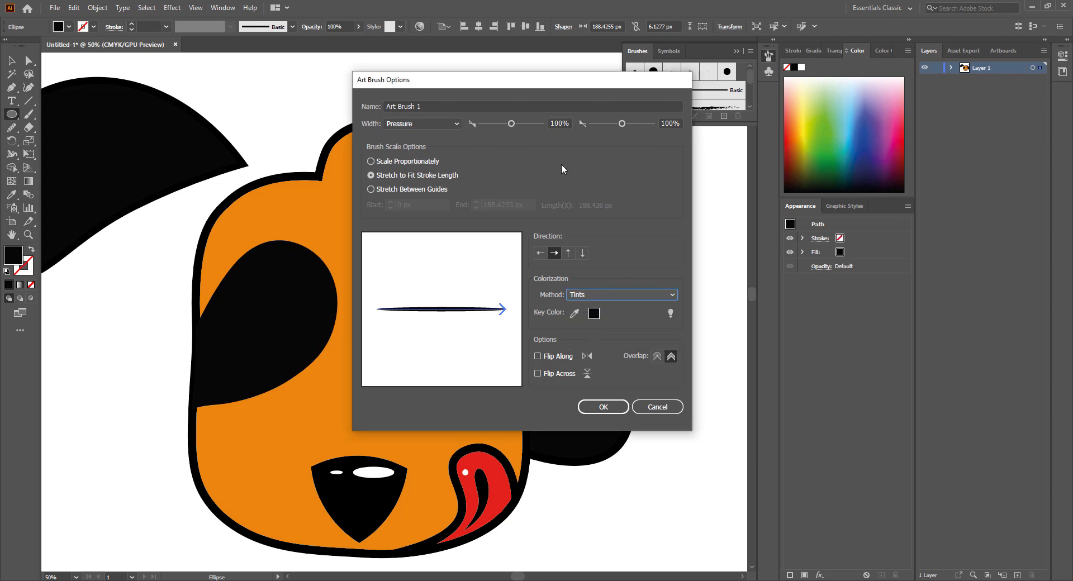
pyautogui.moveTo(511, 123); pyautogui.dragTo(514, 123)
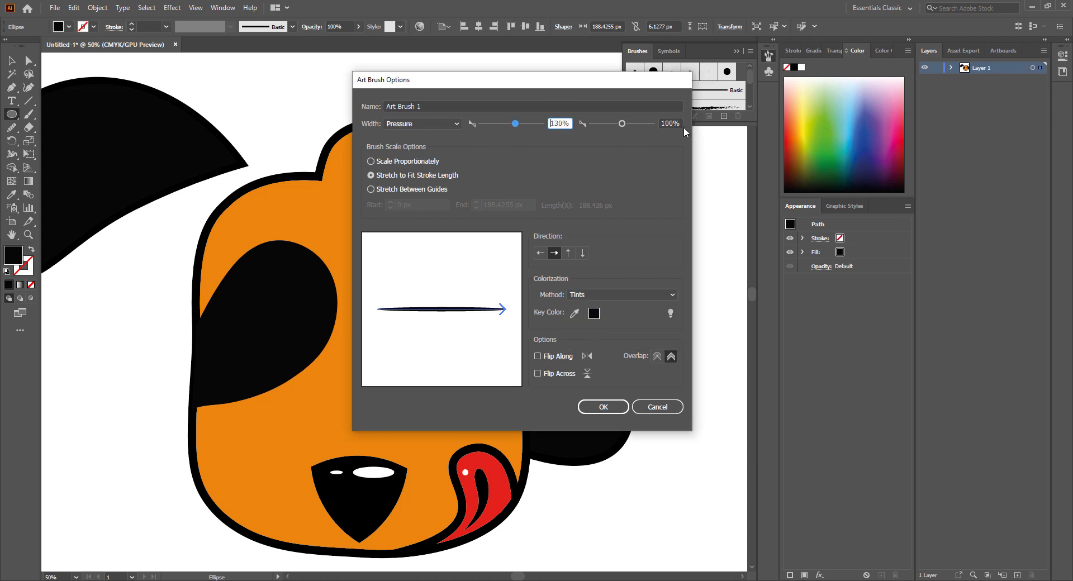
pyautogui.click(625, 122)
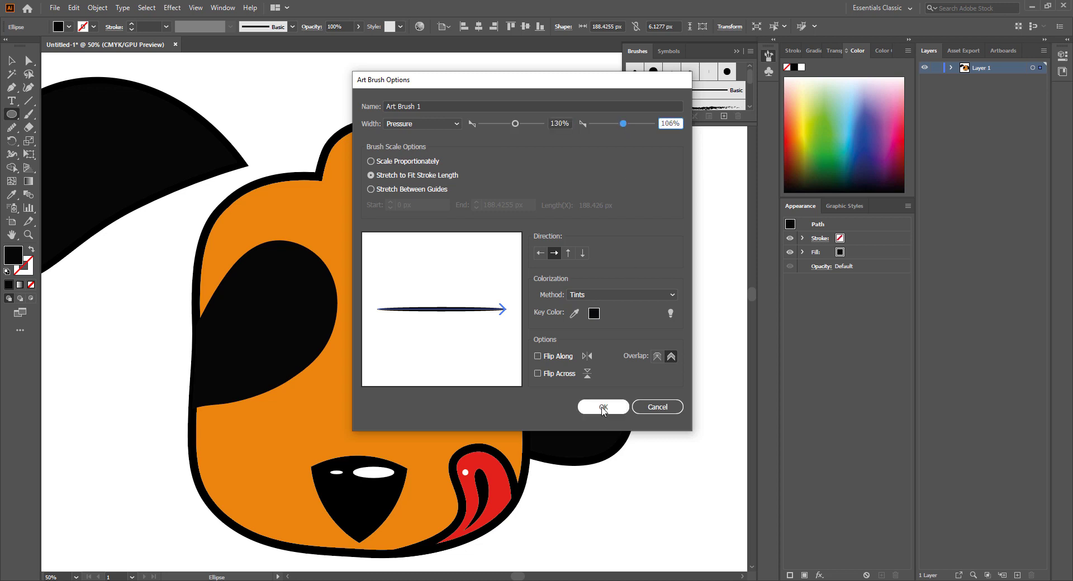
pyautogui.click(605, 407)
# - Delete the thin source ellipse above the right ear
pyautogui.press('v')
pyautogui.click(335, 109)
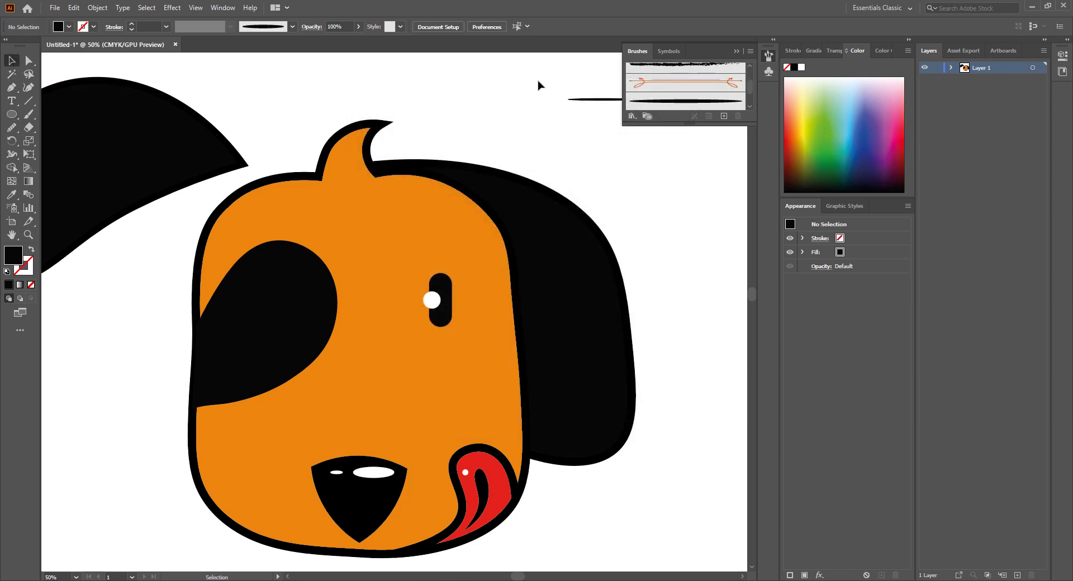
pyautogui.click(704, 105)
pyautogui.click(27, 117)
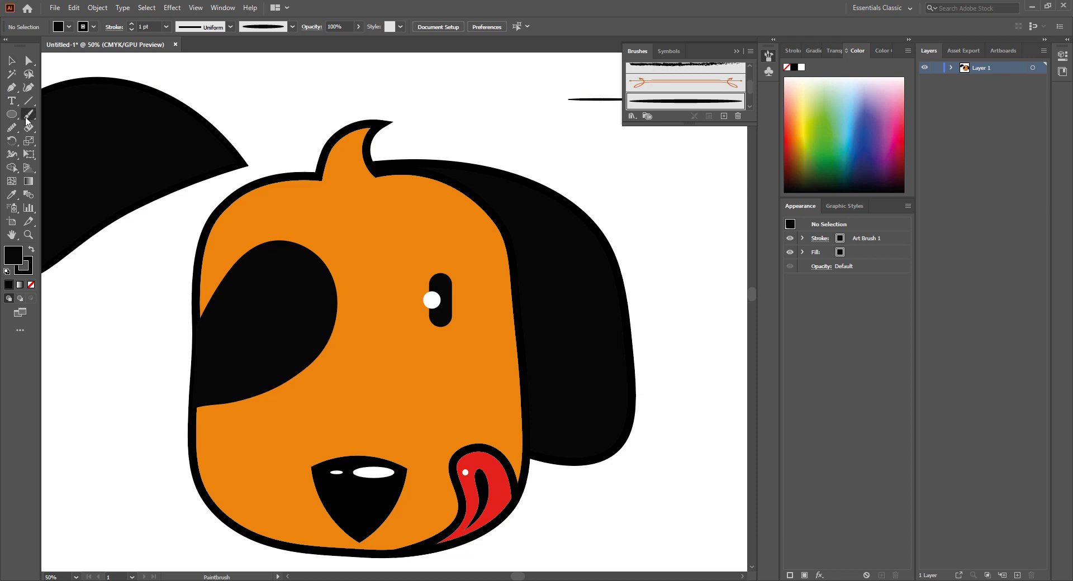
pyautogui.hotkey('ctrl', '-')
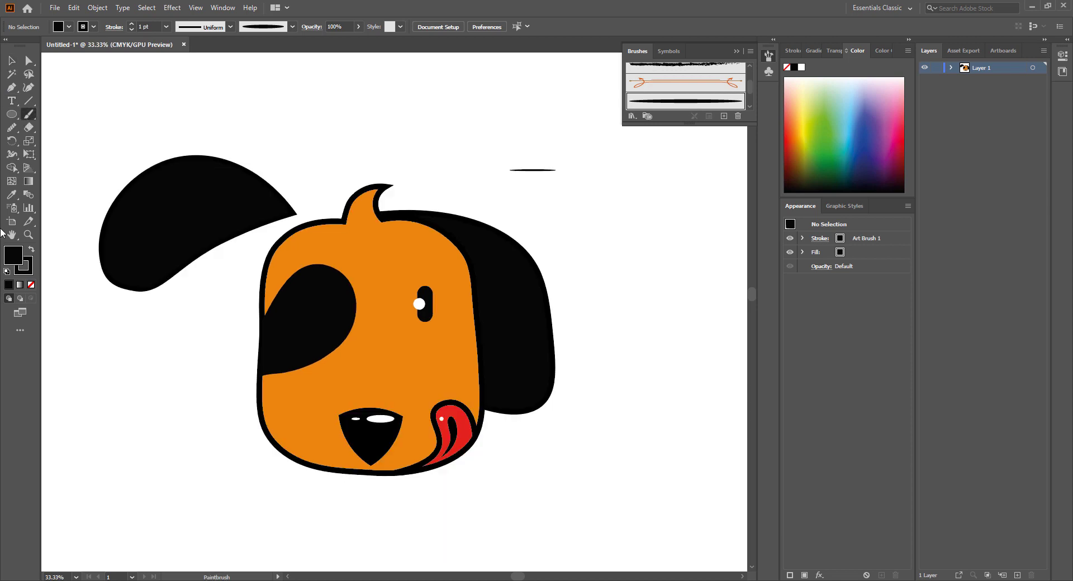
pyautogui.click(11, 60)
pyautogui.moveTo(459, 137); pyautogui.dragTo(572, 180)
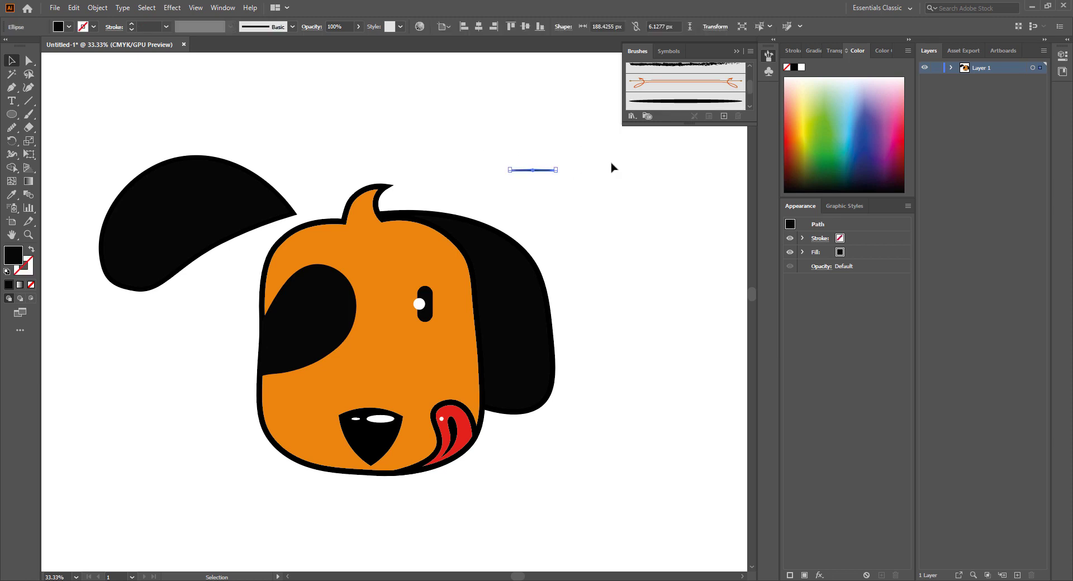
pyautogui.press('Delete')
pyautogui.scroll(-2, 624, 215)
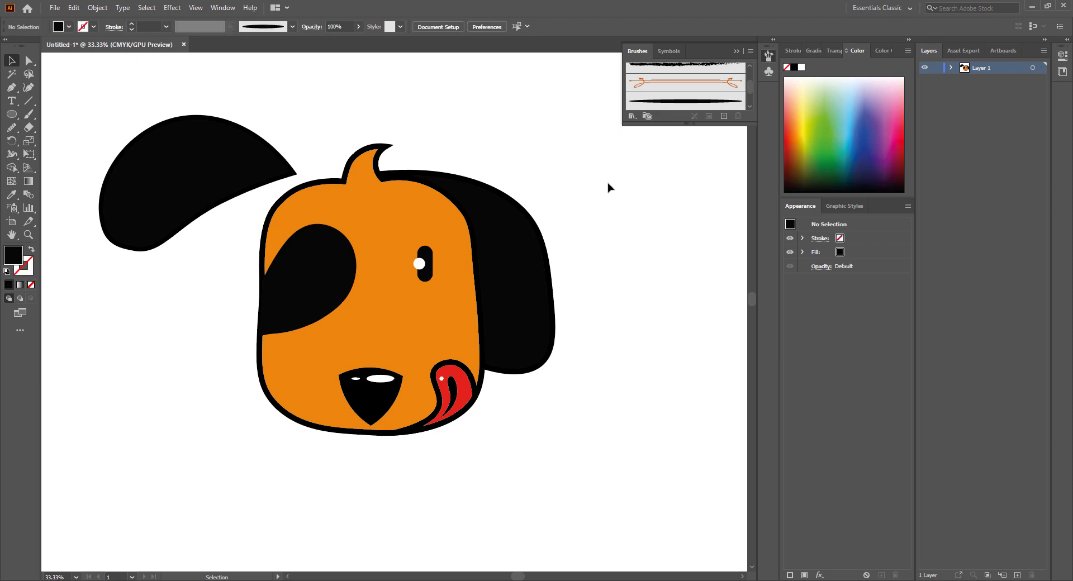
# - Paint curved motion lines around the head with the new art brush: by the hair tuft, above the right ear and beside both lower corners
pyautogui.click(28, 114)
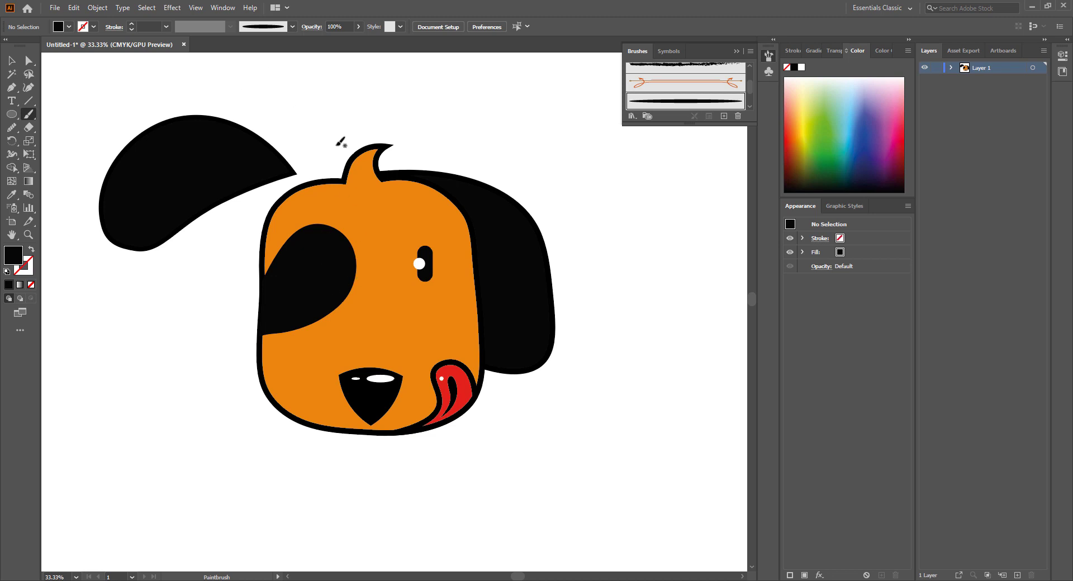
pyautogui.moveTo(335, 153); pyautogui.dragTo(359, 131)
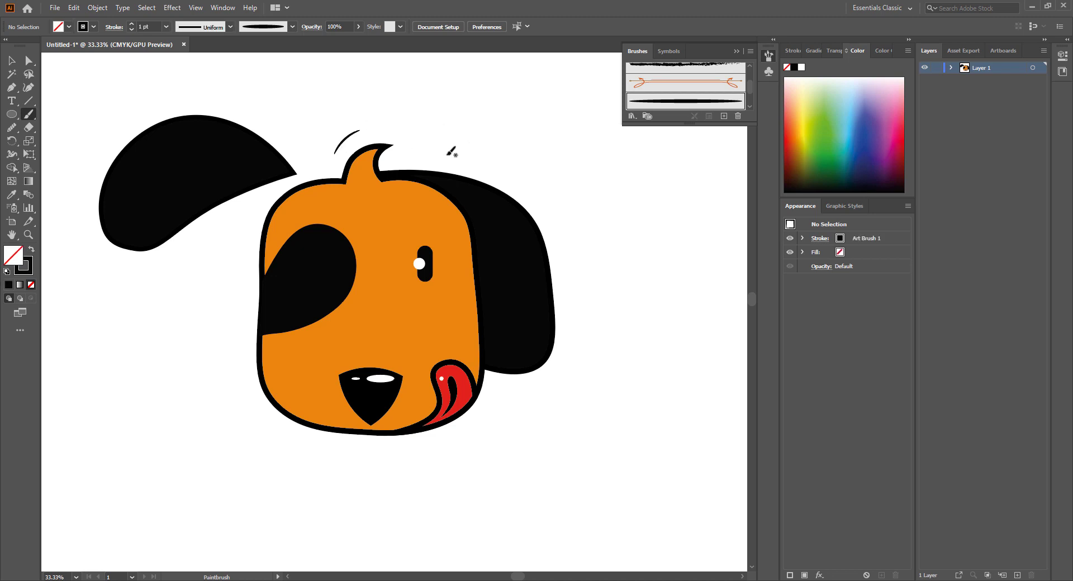
pyautogui.moveTo(449, 154)
pyautogui.mouseDown()
pyautogui.moveTo(530, 185)
pyautogui.moveTo(518, 182)
pyautogui.moveTo(522, 163)
pyautogui.moveTo(536, 187)
pyautogui.mouseUp()
pyautogui.hotkey('ctrl', 'z')
pyautogui.hotkey('ctrl', 'z')
pyautogui.moveTo(449, 439); pyautogui.dragTo(485, 405)
pyautogui.moveTo(246, 393); pyautogui.dragTo(270, 416)
pyautogui.hotkey('ctrl', 'z')
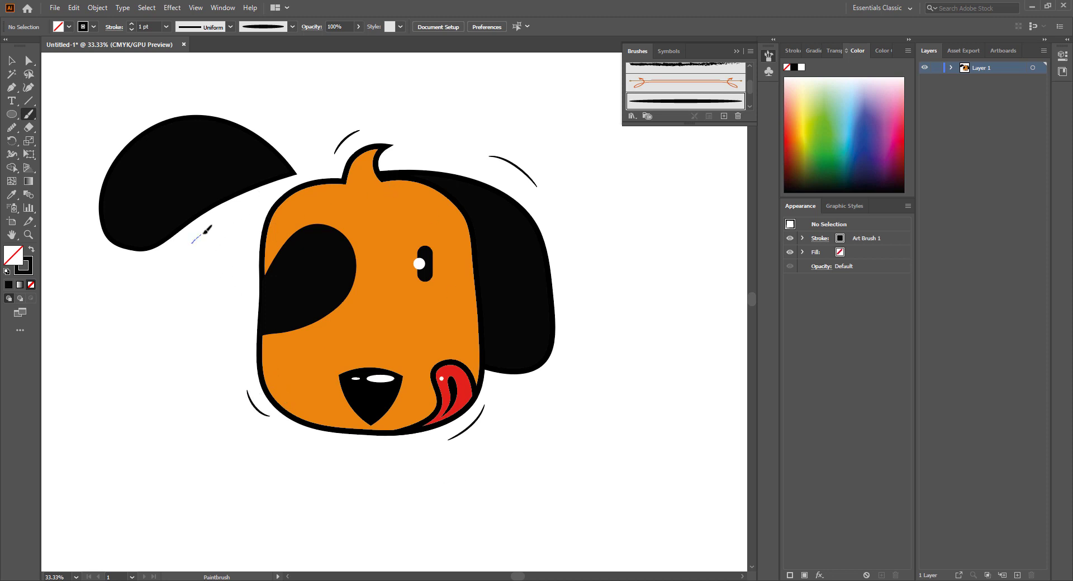
# - Paint short accent lines with the art brush under the left ear, below the eye and beside the tongue
pyautogui.moveTo(204, 232); pyautogui.dragTo(219, 222)
pyautogui.moveTo(410, 272); pyautogui.dragTo(419, 287)
pyautogui.moveTo(428, 386); pyautogui.dragTo(431, 368)
# - Move the whole dog drawing about 30 px right and 323 px down on the artboard and deselect it
pyautogui.hotkey('ctrl', '-')
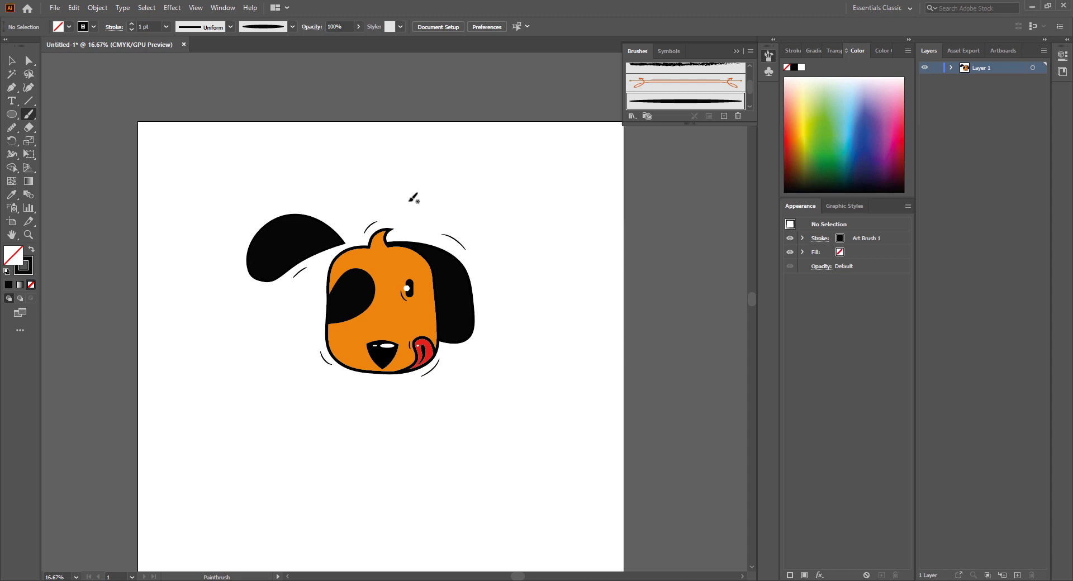
pyautogui.click(12, 59)
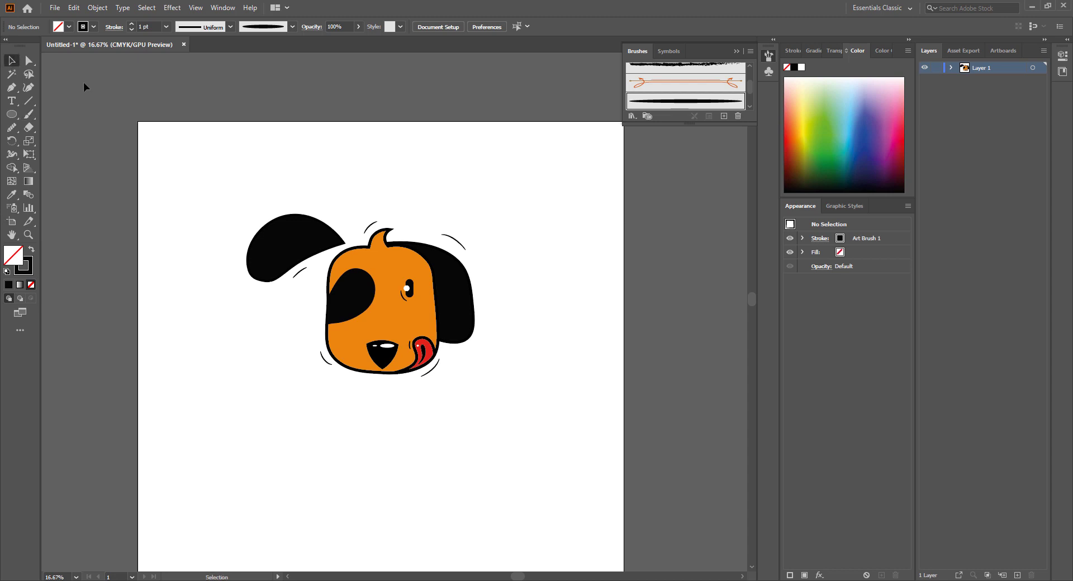
pyautogui.moveTo(249, 190); pyautogui.dragTo(492, 392)
pyautogui.scroll(-1, 636, 505)
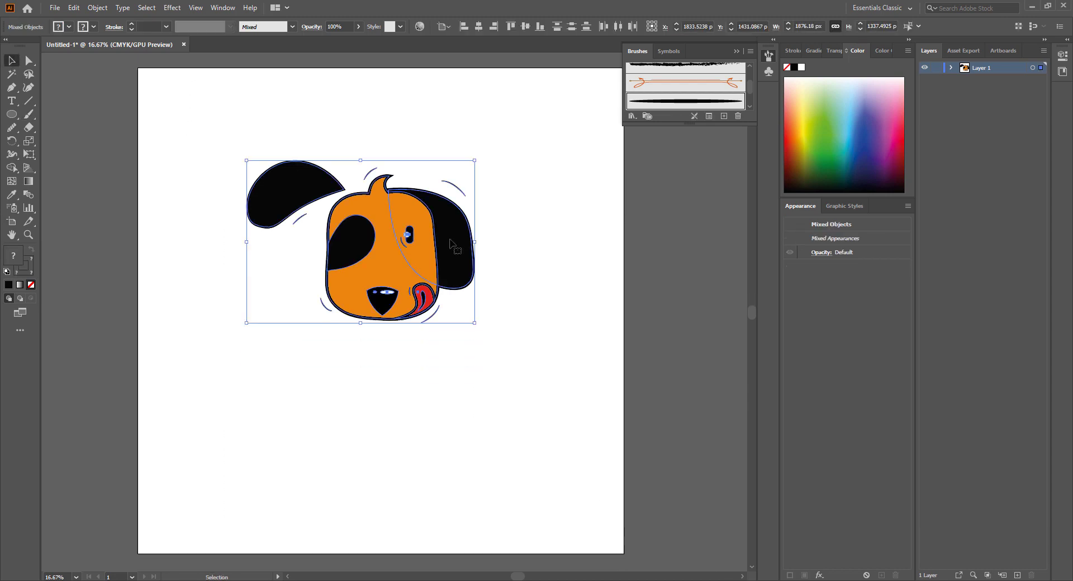
pyautogui.moveTo(440, 259); pyautogui.dragTo(443, 297)
pyautogui.click(531, 297)
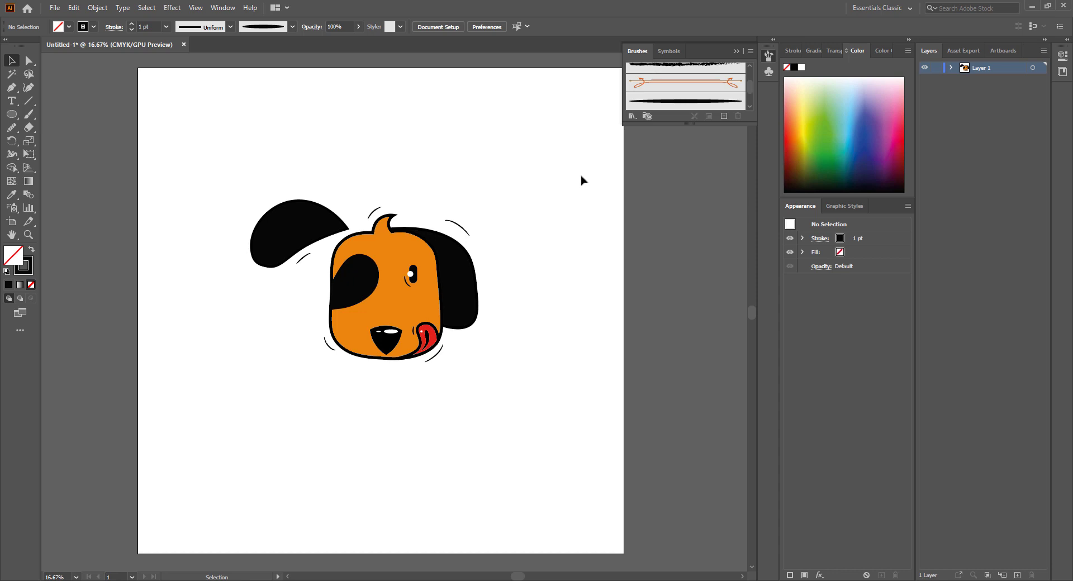
# - Select the whole dog drawing, check the available object commands such as Expand Appearance, and deselect it
pyautogui.moveTo(231, 132); pyautogui.dragTo(480, 419)
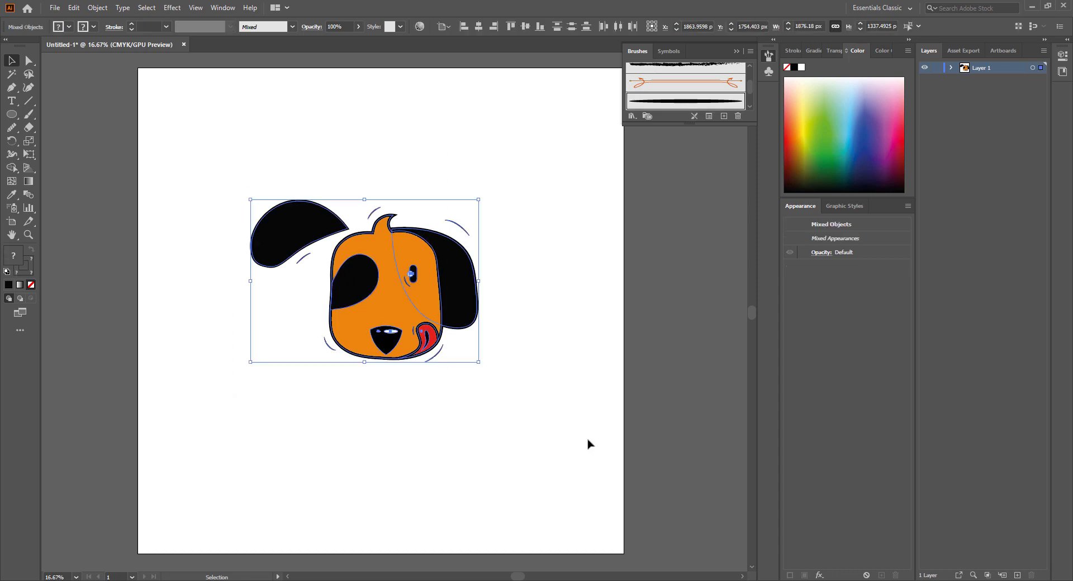
pyautogui.click(99, 8)
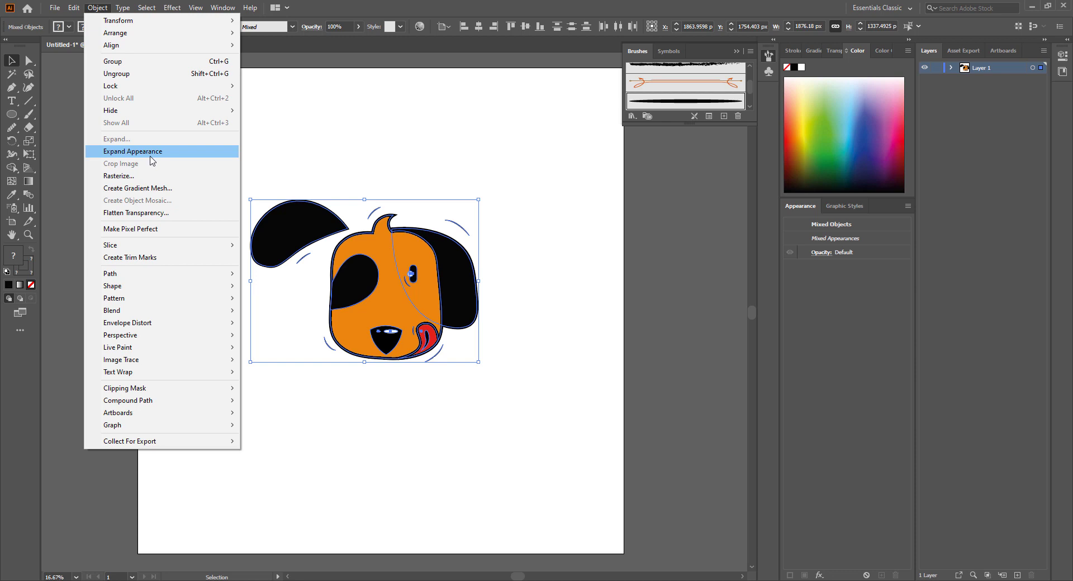
pyautogui.click(395, 138)
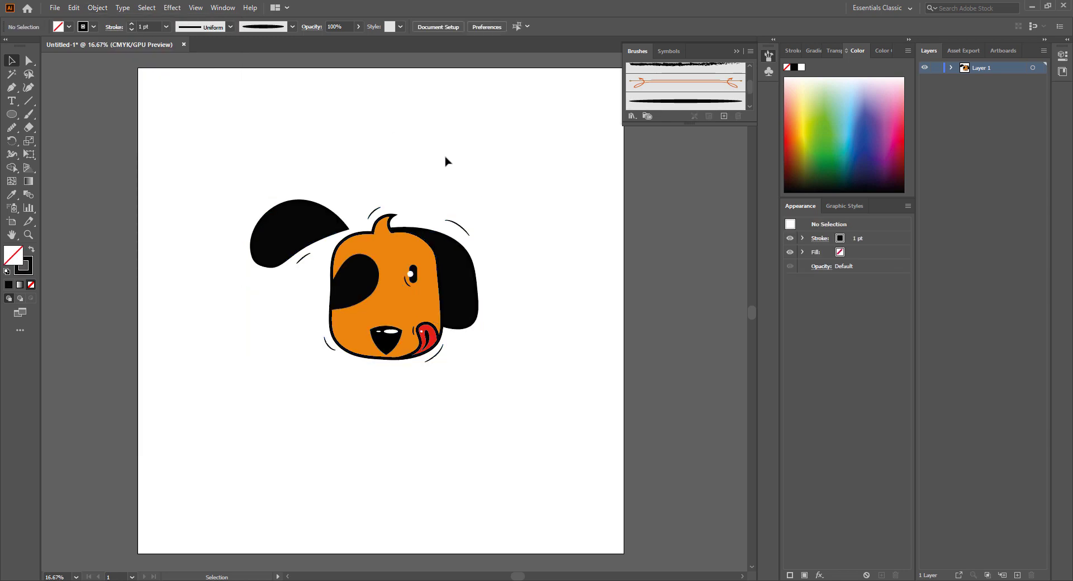
# - Round the corners of the dog's black nose group, including its highlights, to a radius of about 25 px and deselect it
pyautogui.hotkey('ctrl', '=')
pyautogui.hotkey('ctrl', '=')
pyautogui.hotkey('ctrl', '=')
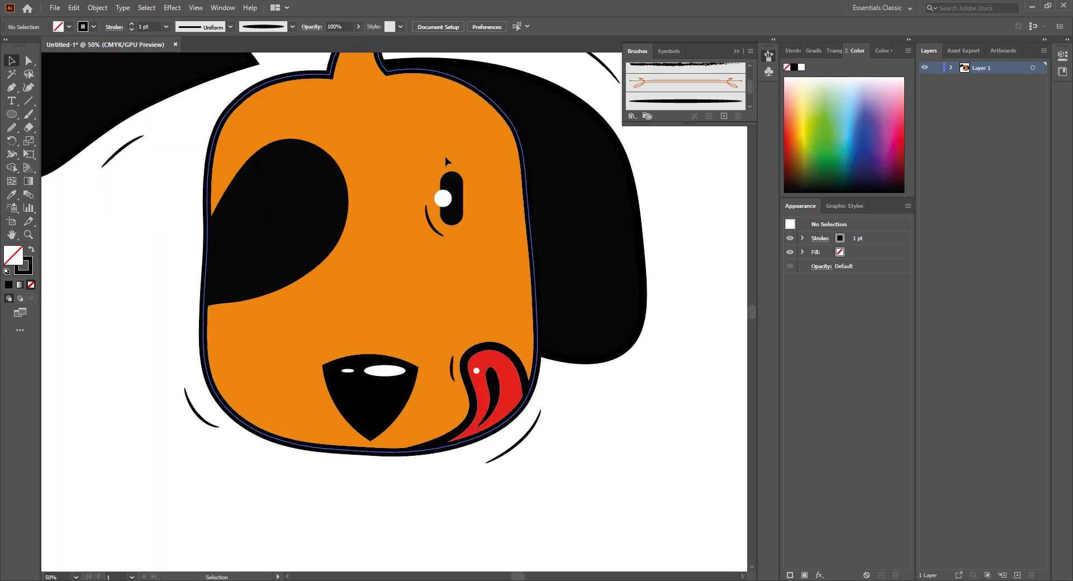
pyautogui.click(396, 361)
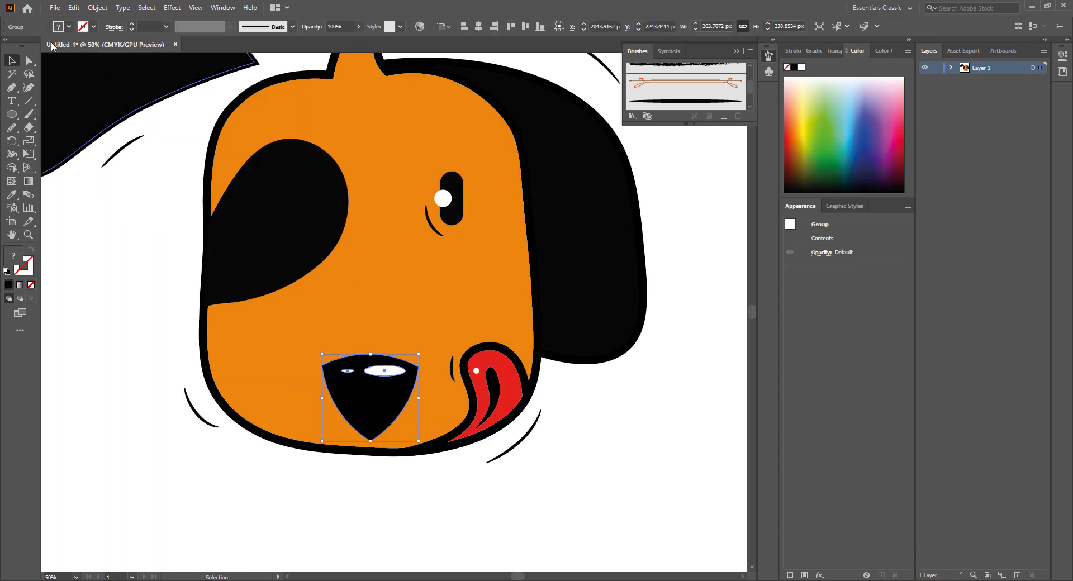
pyautogui.click(30, 61)
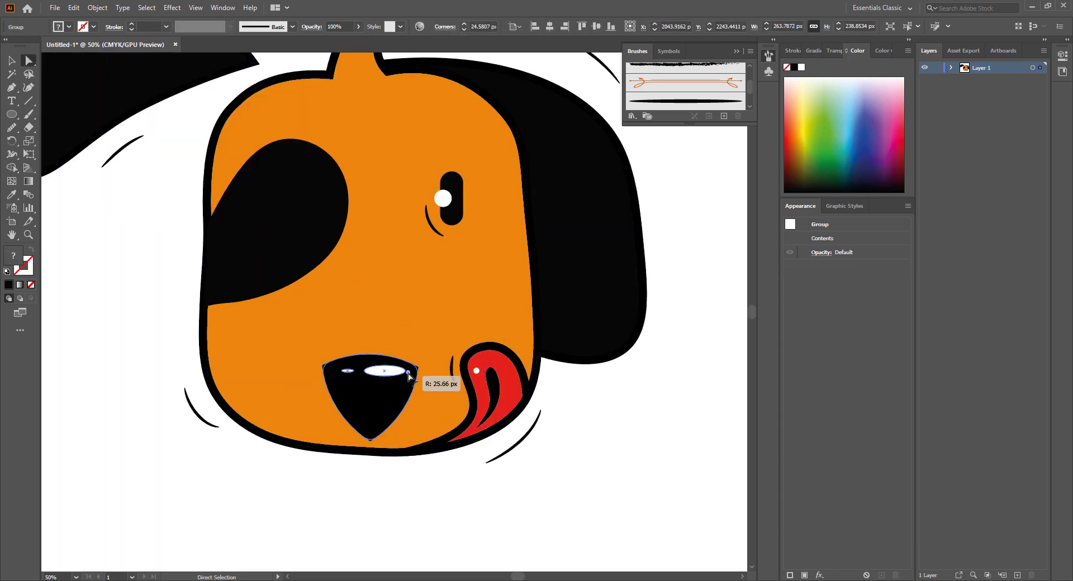
pyautogui.click(666, 259)
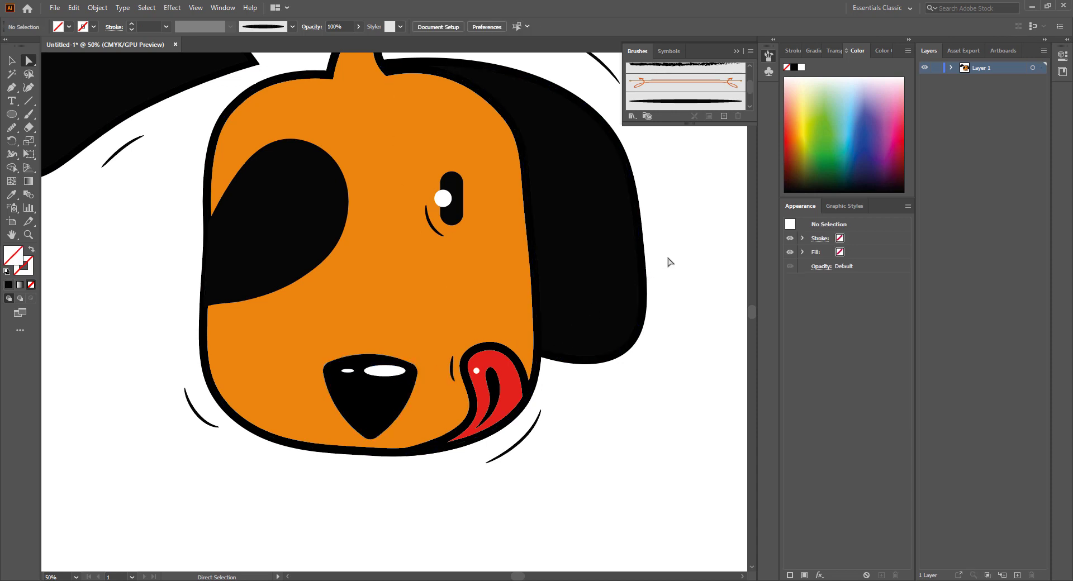
# - Review the dog's head up close and then as a whole on the artboard, checking the nose, ears and motion lines
pyautogui.scroll(-2, 207, 436)
pyautogui.scroll(-2, 207, 435)
pyautogui.scroll(5, 211, 432)
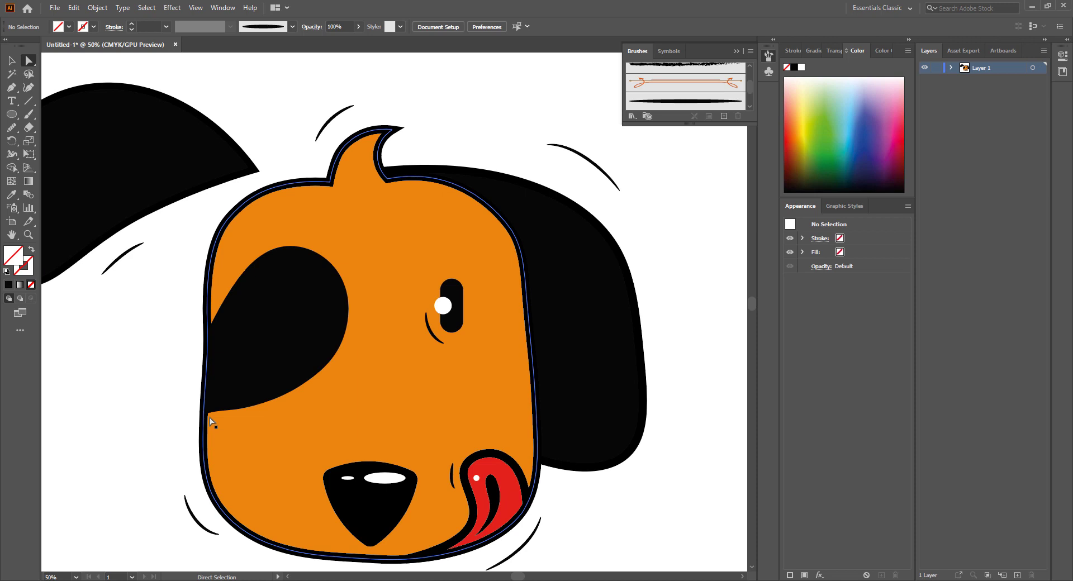
pyautogui.hotkey('ctrl', '-')
pyautogui.hotkey('ctrl', '-')
pyautogui.hotkey('ctrl', '-')
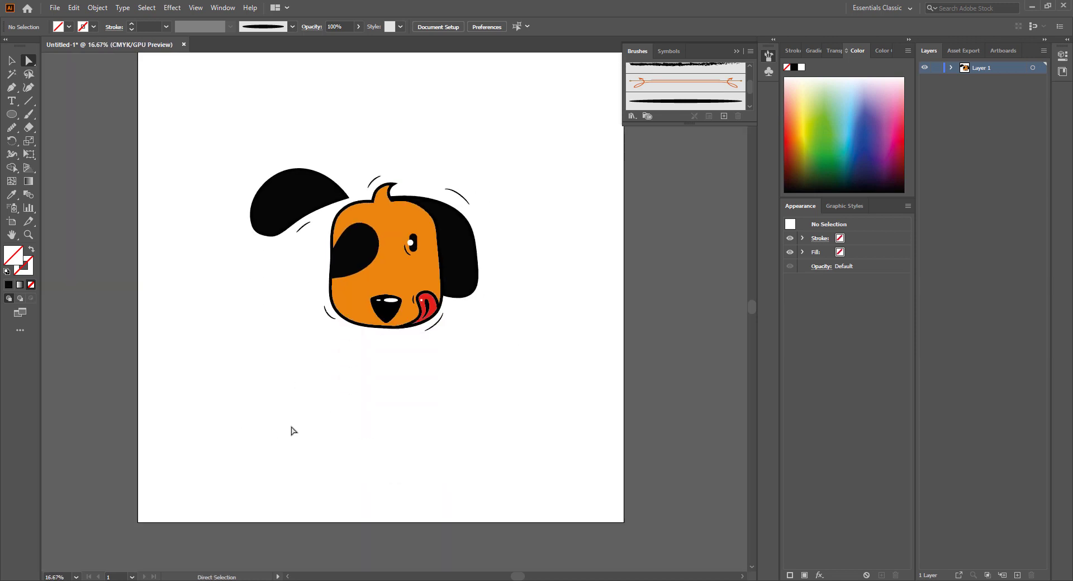
pyautogui.scroll(-2, 300, 366)
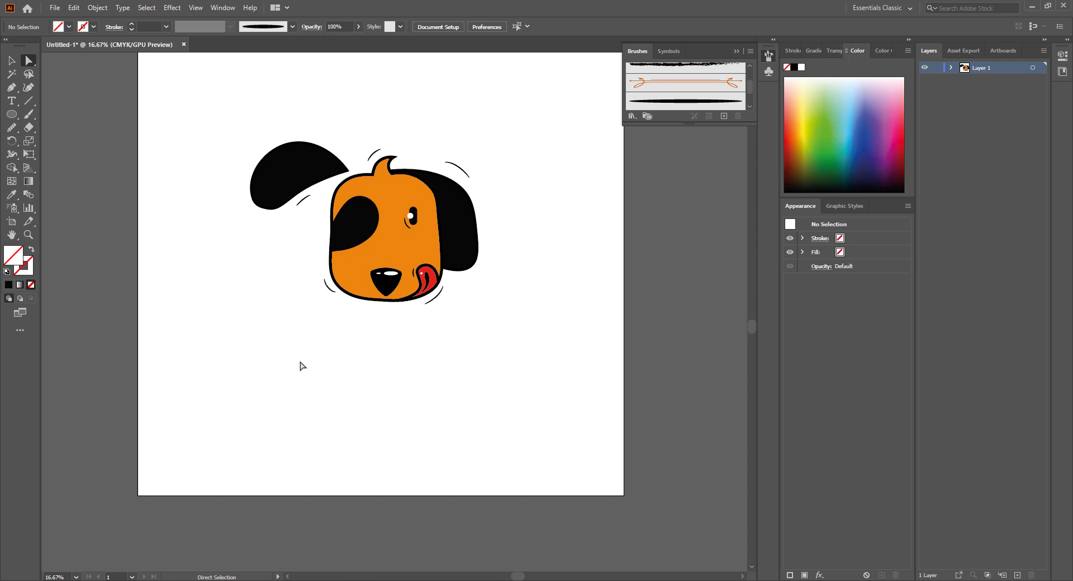
pyautogui.scroll(1, 440, 394)
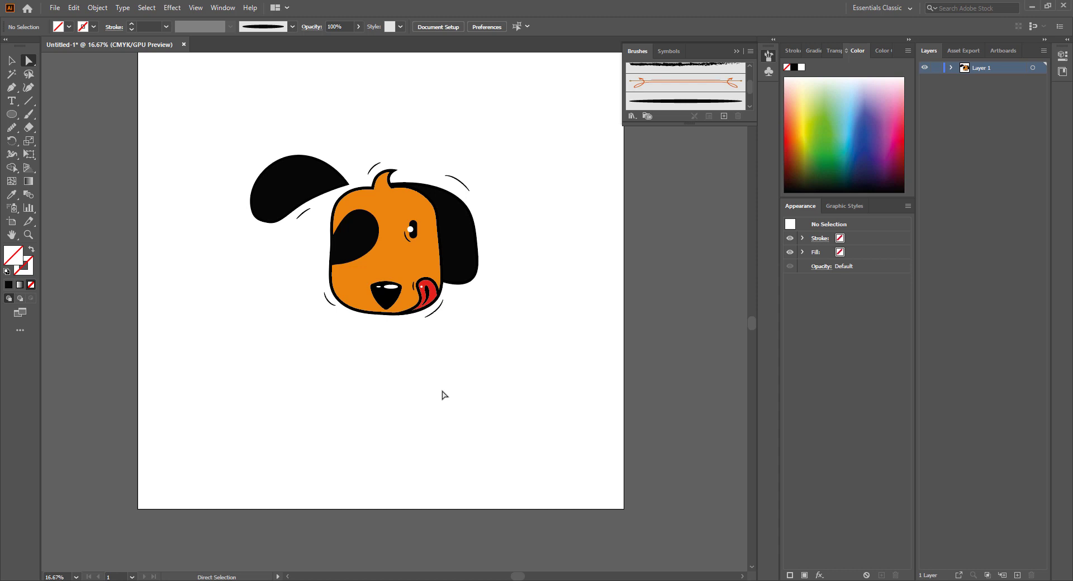
pyautogui.scroll(2, 442, 395)
pyautogui.scroll(3, 441, 395)
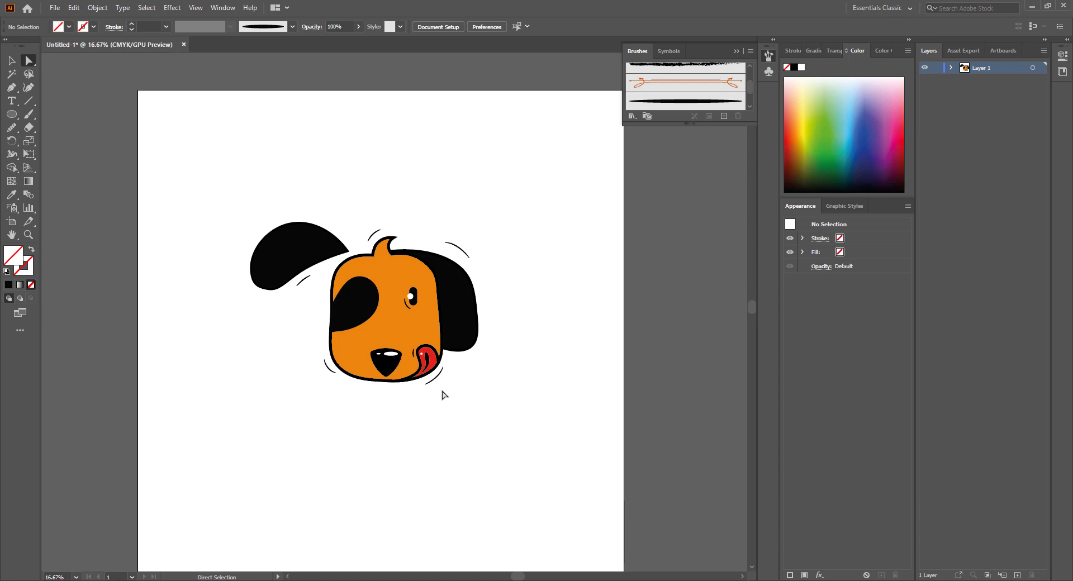
pyautogui.scroll(-4, 441, 395)
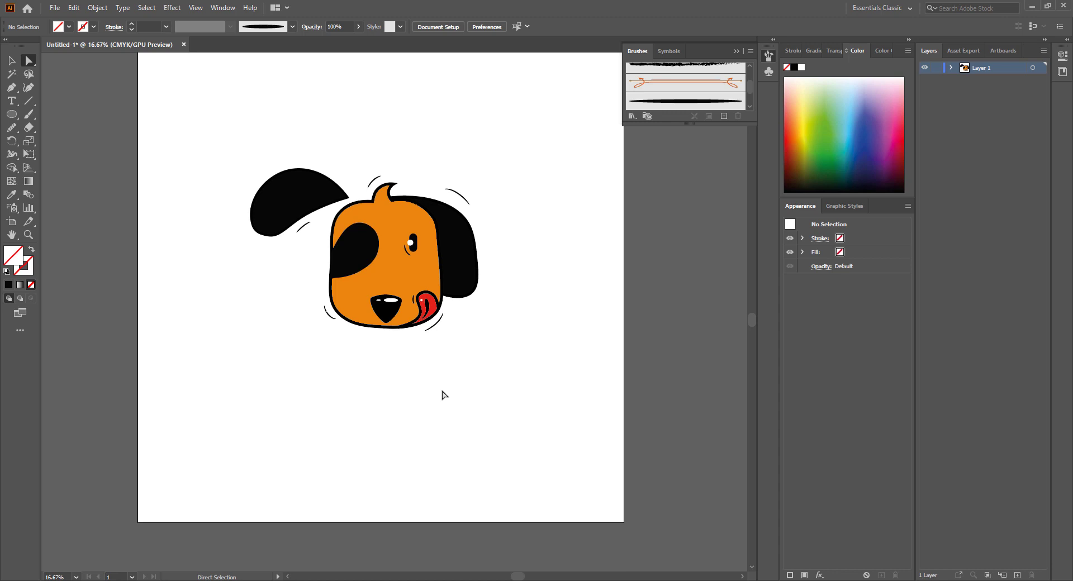